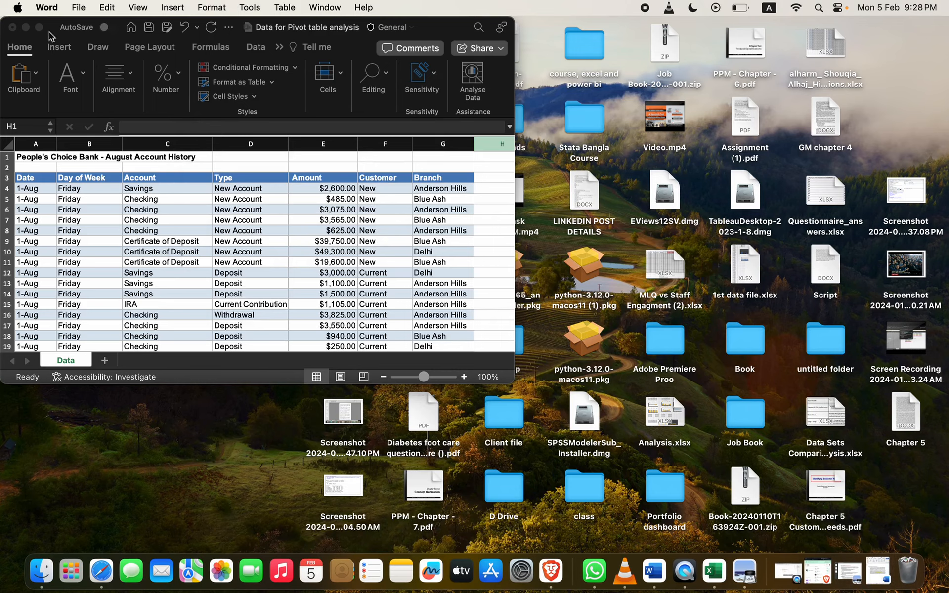
# Step: Expand the bank data workbook to full screen and select C19 in the Account column
pyautogui.click(39, 28)
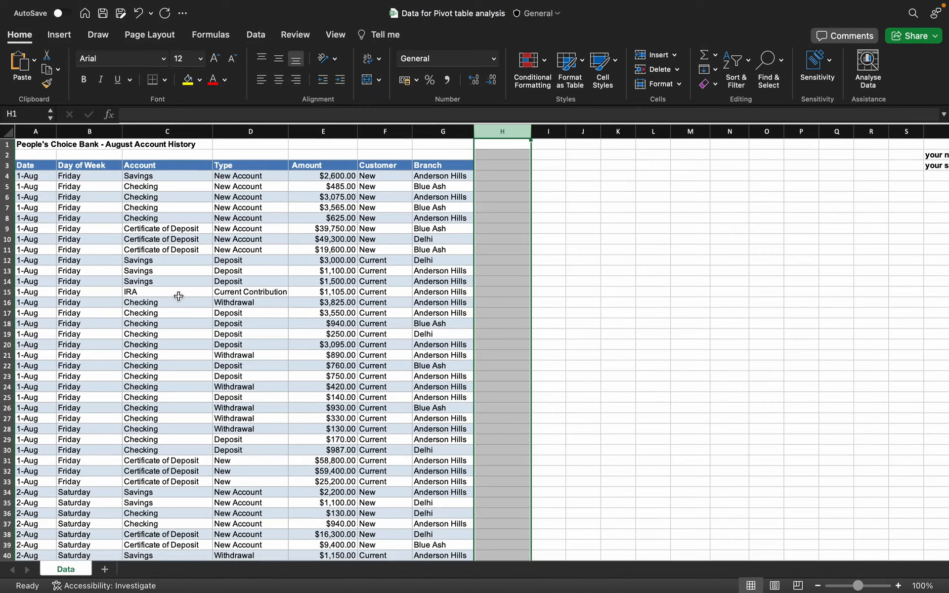
pyautogui.click(164, 334)
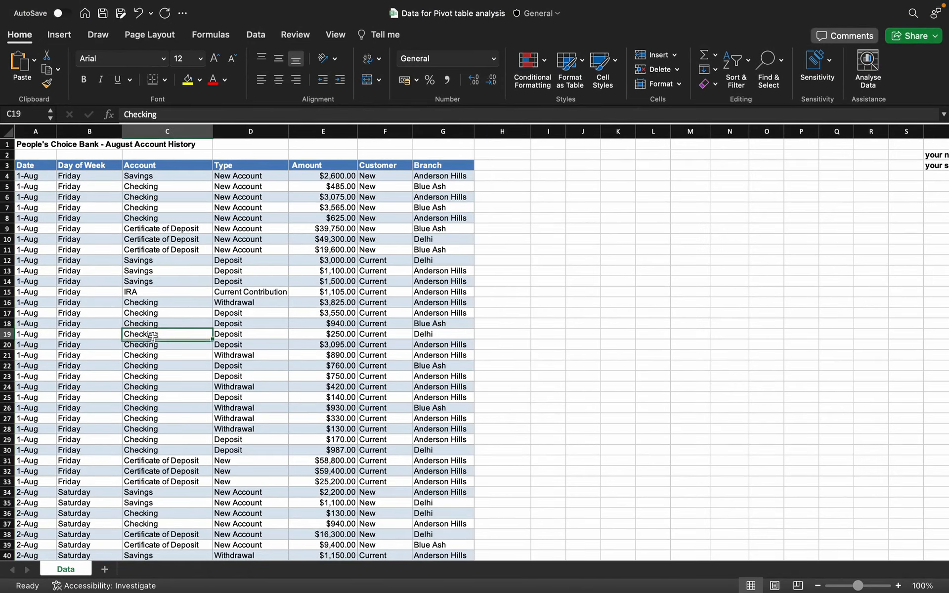
pyautogui.scroll(-3, 158, 335)
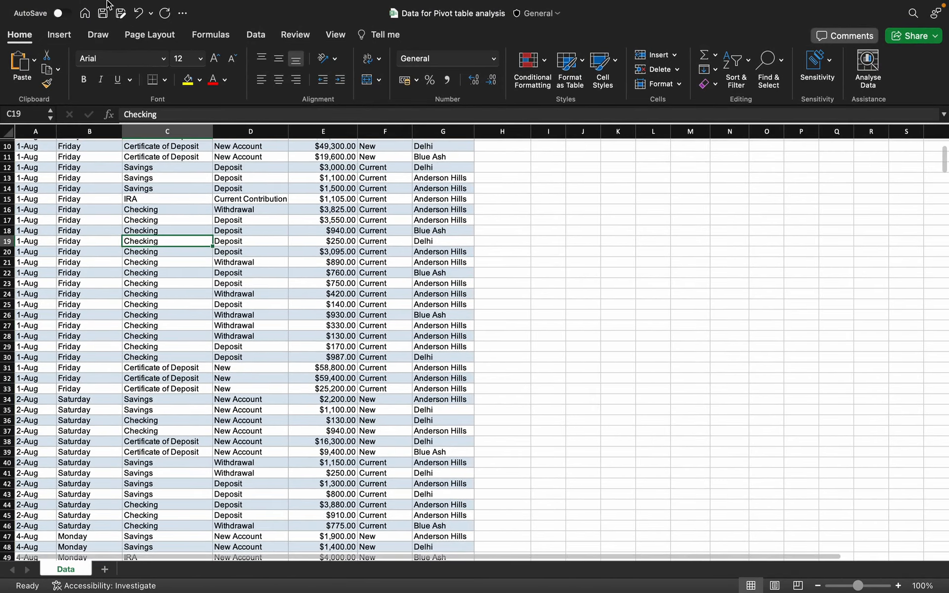
# Step: Leave full screen and open Instructions.docx from the Pivot table task folder in Finder
pyautogui.moveTo(106, 1)
pyautogui.click(39, 30)
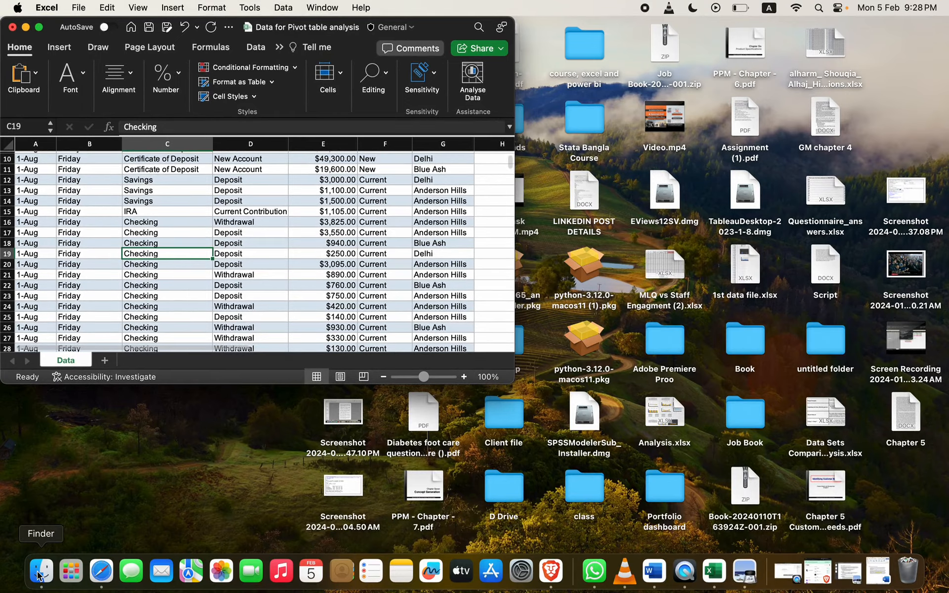
pyautogui.click(32, 571)
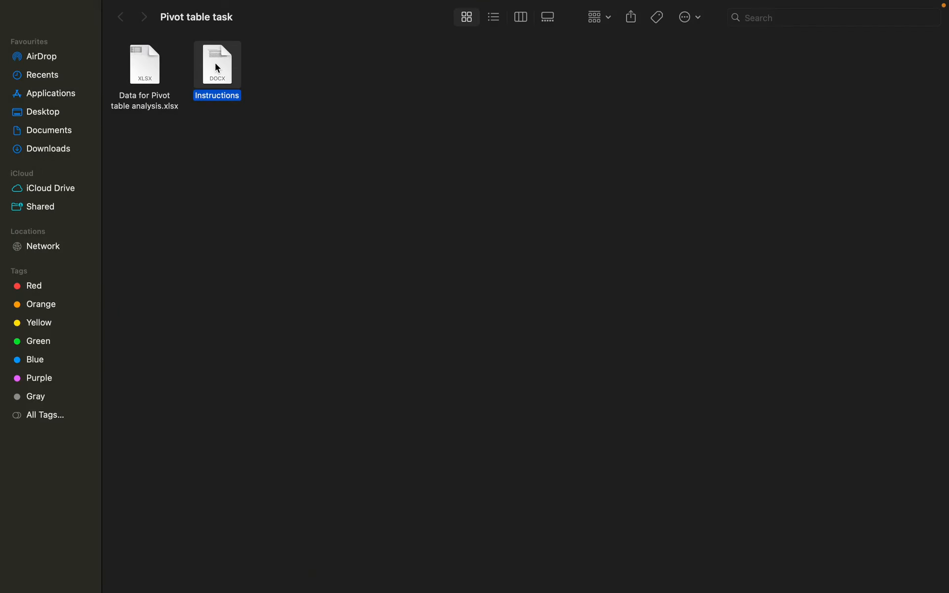
pyautogui.doubleClick(215, 63)
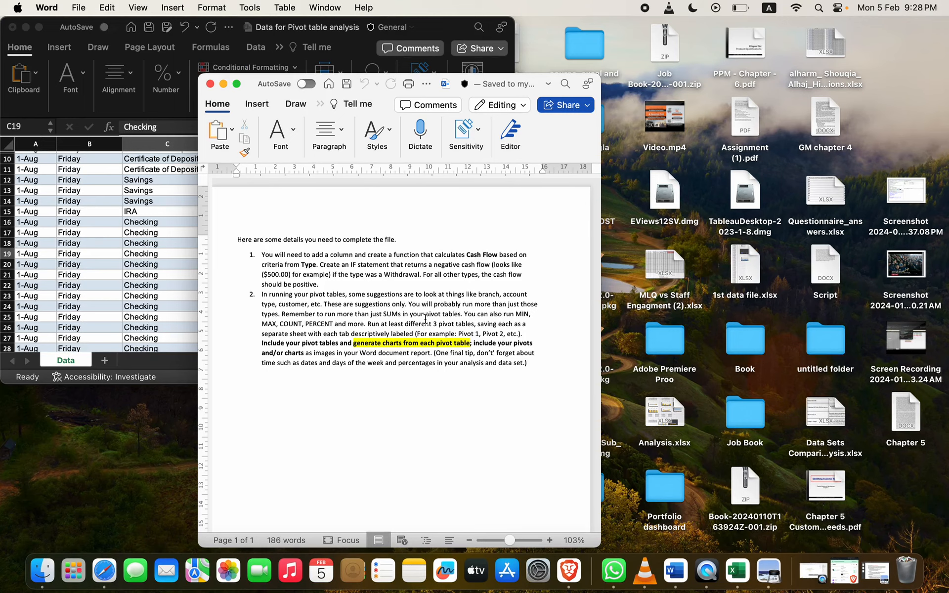
# Step: Move the Word instructions to the upper right and select the word Withdrawal
pyautogui.moveTo(248, 84); pyautogui.dragTo(473, 4)
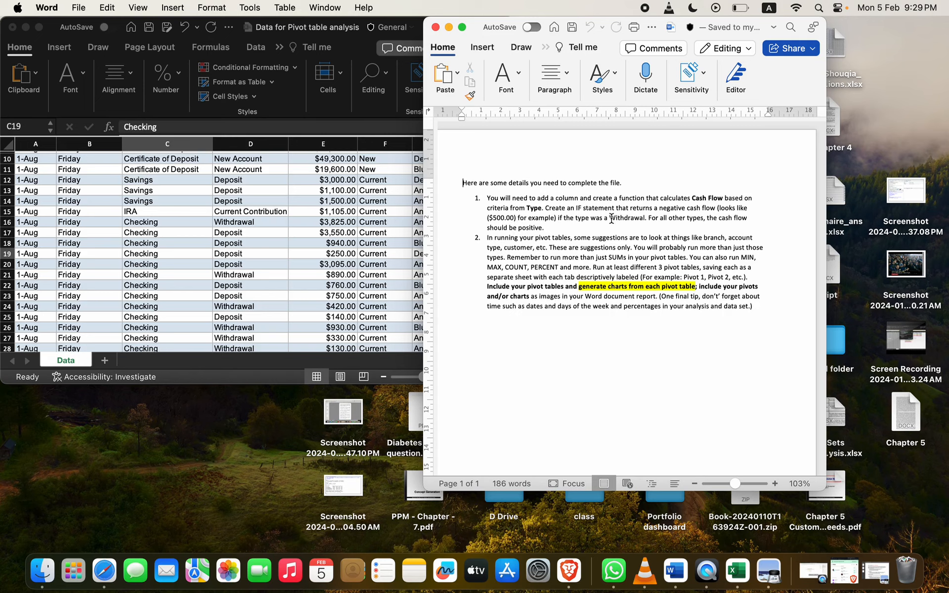
pyautogui.moveTo(610, 218); pyautogui.dragTo(644, 215)
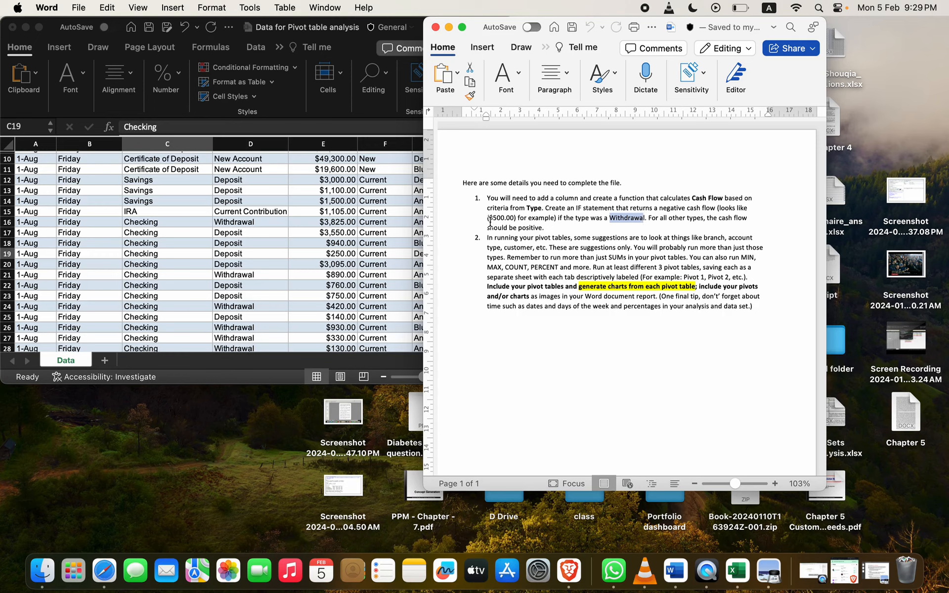
# Step: Add a 'Cash Flow' header in cell H3 of the Data sheet
pyautogui.click(396, 233)
pyautogui.hscroll(3, 396, 233)
pyautogui.scroll(2, 395, 233)
pyautogui.scroll(2, 396, 237)
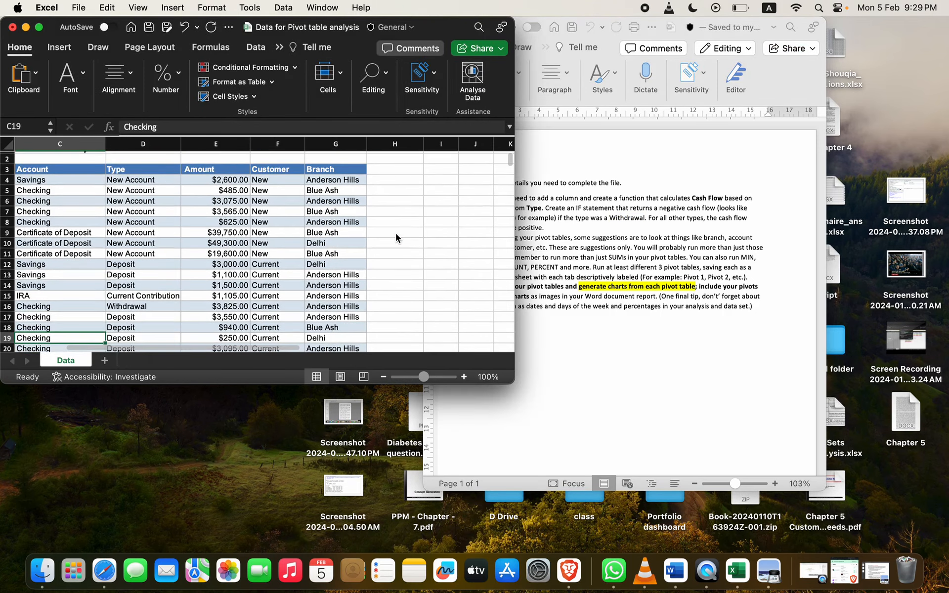
pyautogui.click(388, 173)
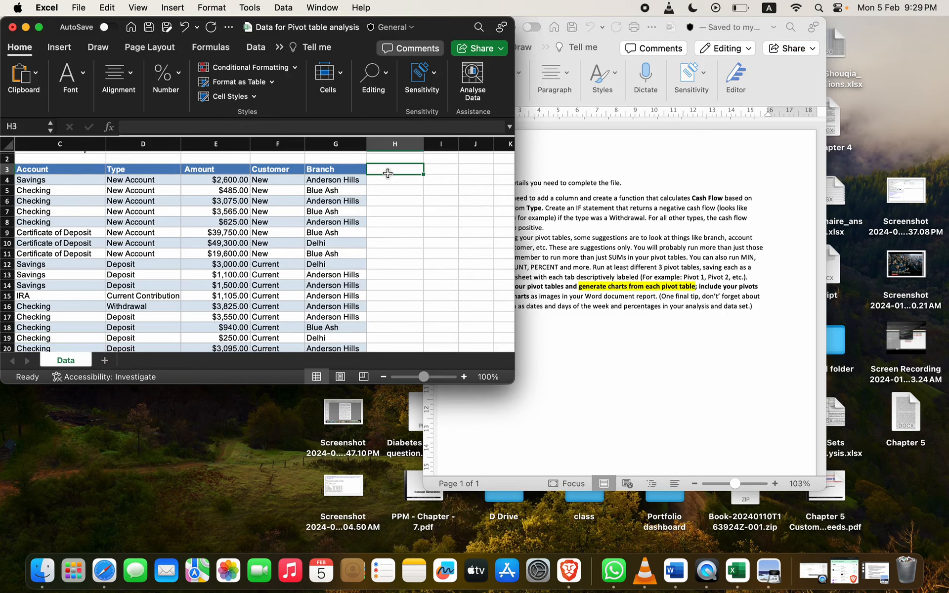
pyautogui.write('Cash F')
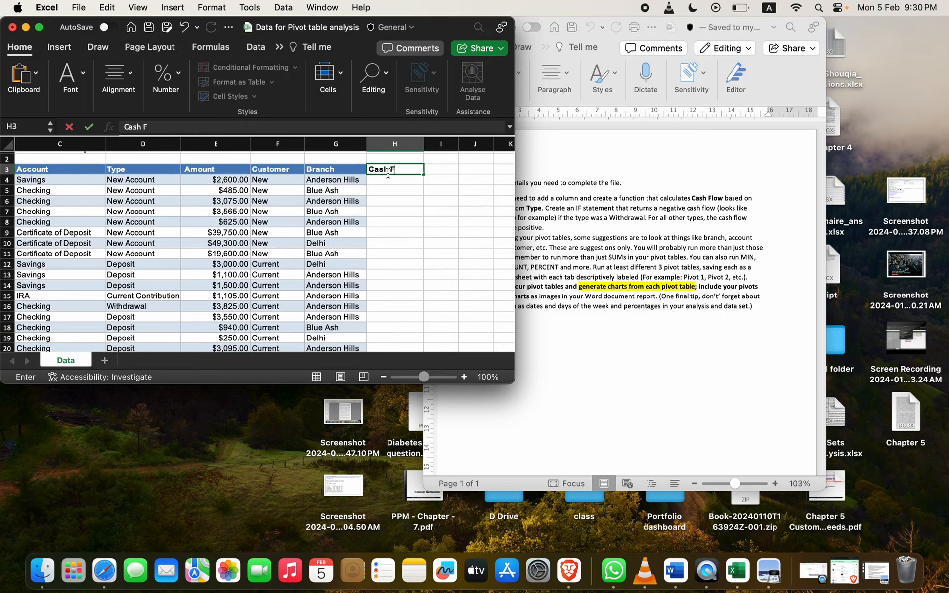
pyautogui.write('low')
pyautogui.press('Return')
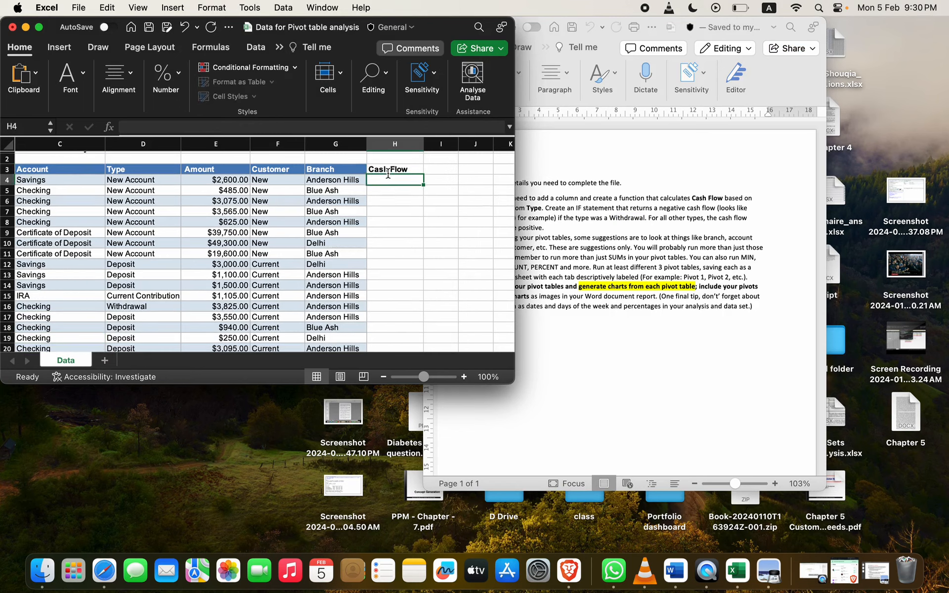
# Step: Enter =IF(D4="Withdrawal",-E4,E4) in H4 so withdrawals become negative
pyautogui.write('=If')
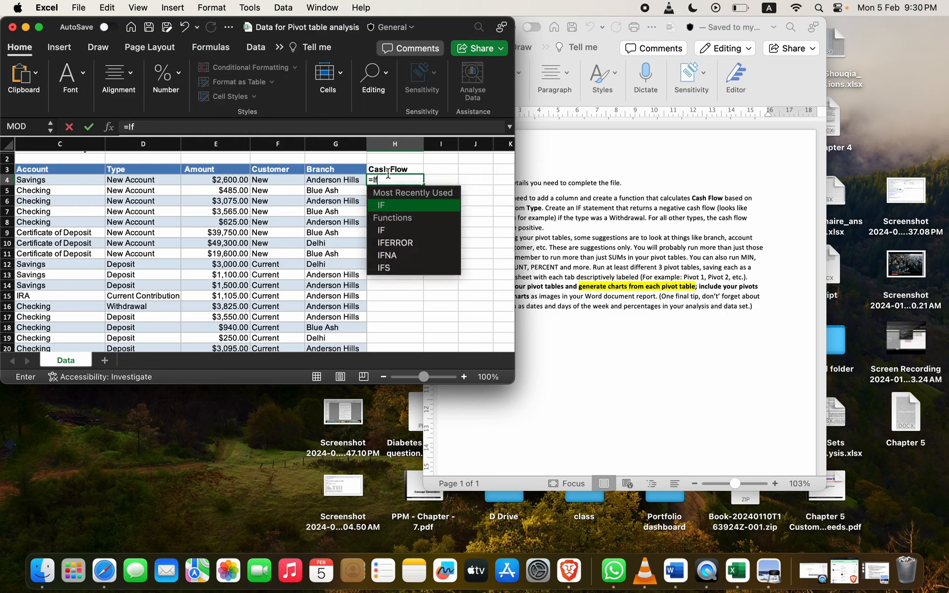
pyautogui.write('(')
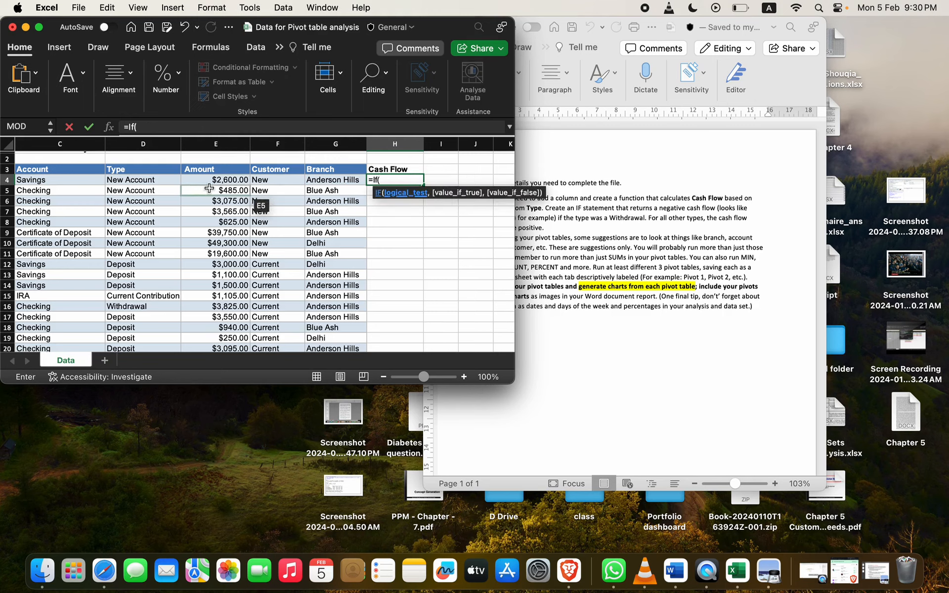
pyautogui.hscroll(-2, 209, 188)
pyautogui.scroll(1, 209, 189)
pyautogui.hscroll(-1, 216, 188)
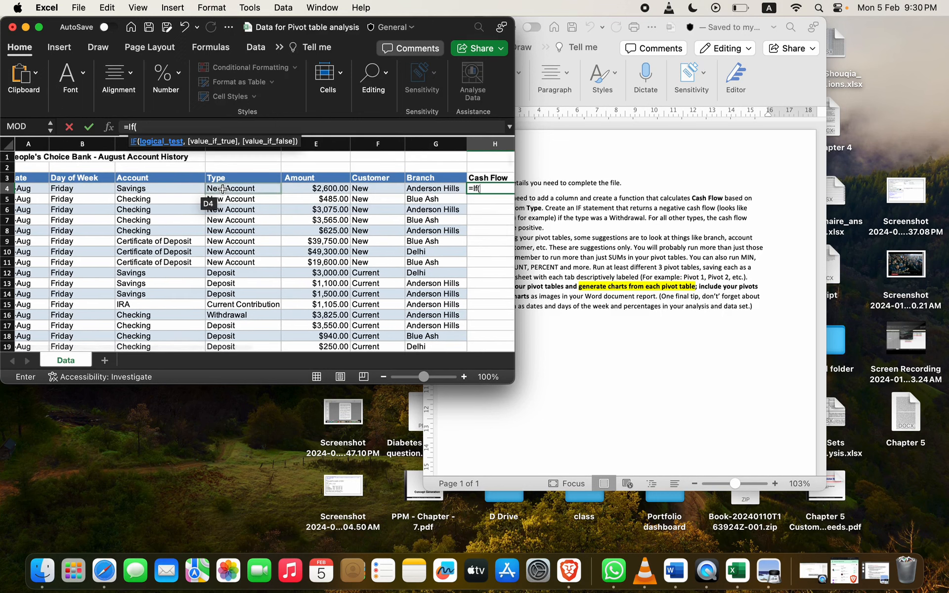
pyautogui.click(233, 189)
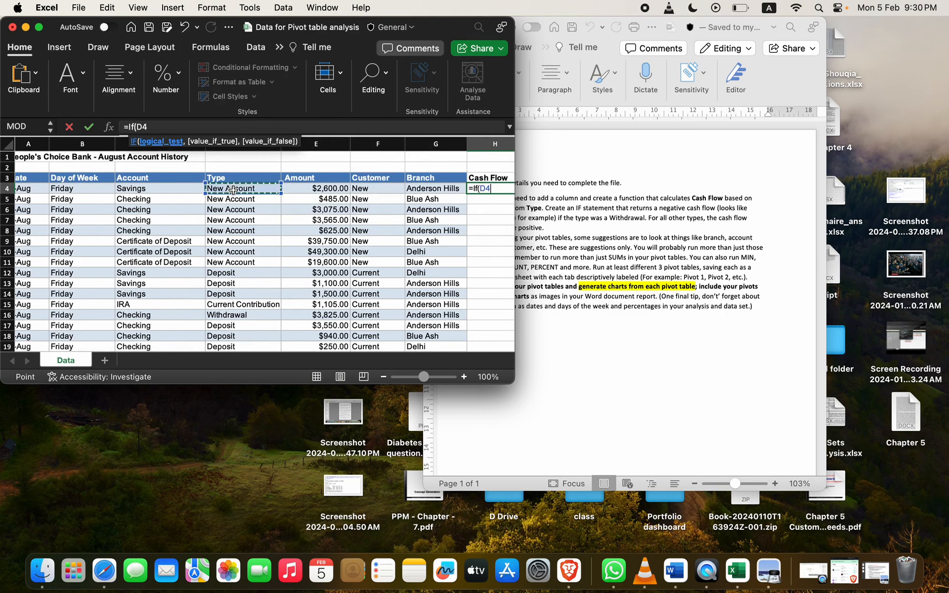
pyautogui.write('=')
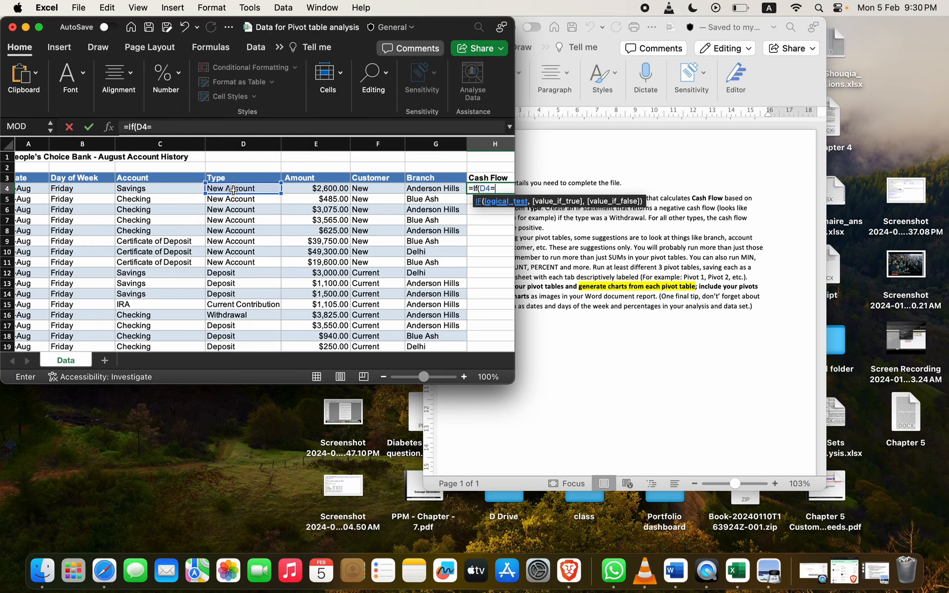
pyautogui.write('"Withdraw')
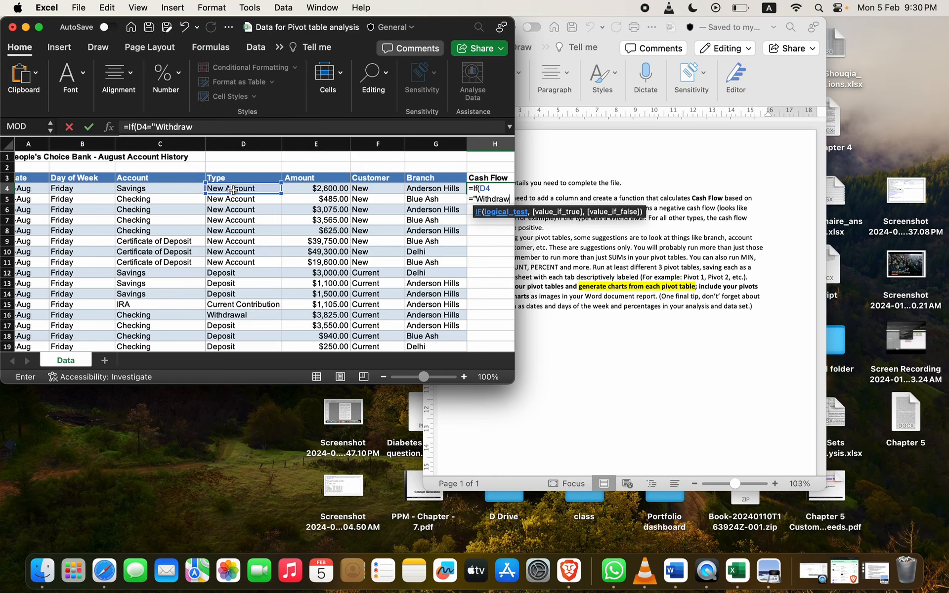
pyautogui.write('al"')
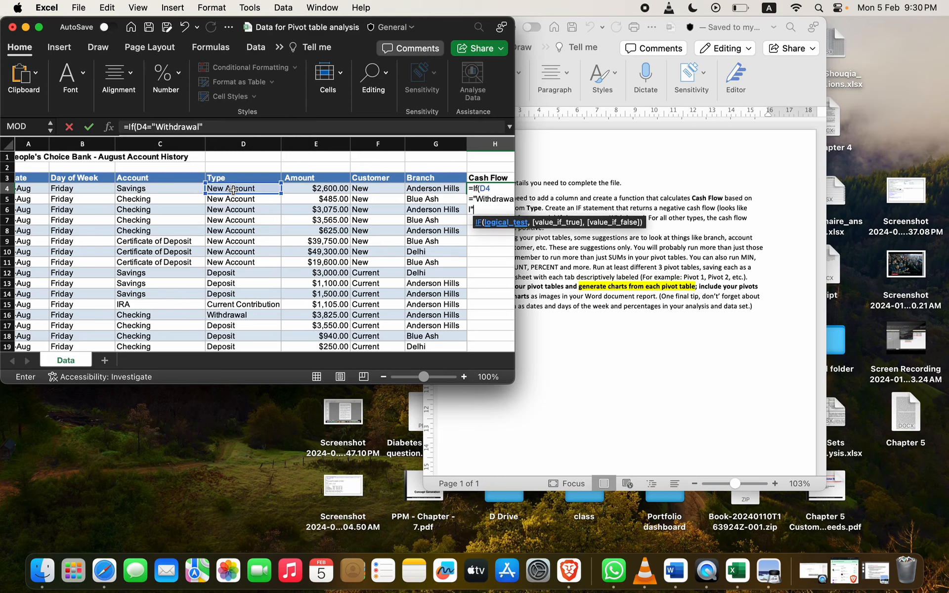
pyautogui.write(',-')
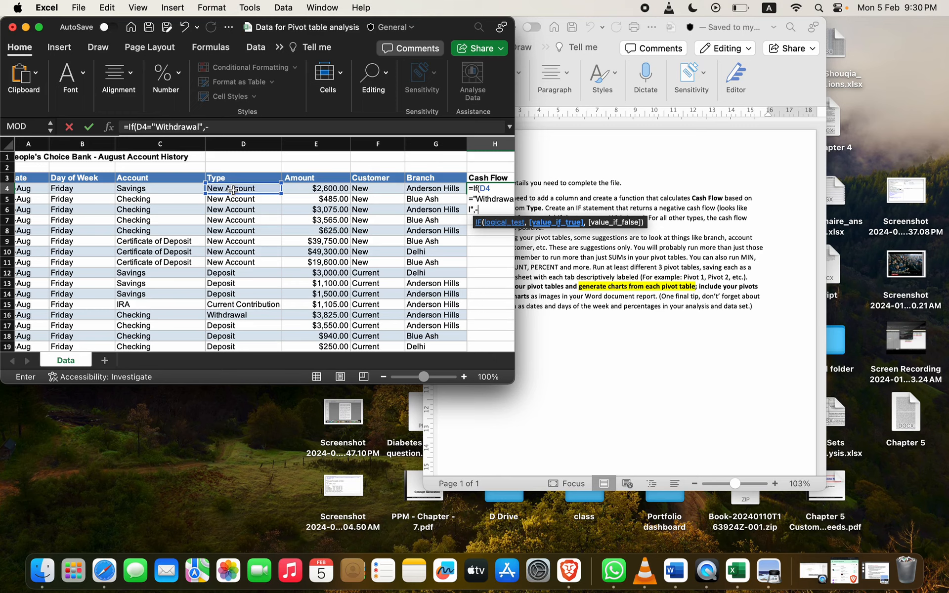
pyautogui.click(300, 191)
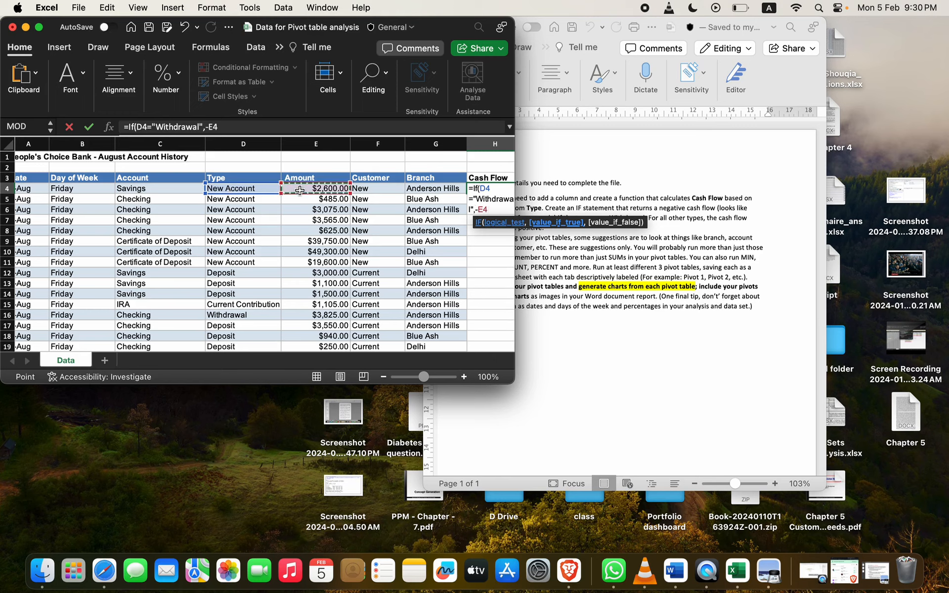
pyautogui.write(',')
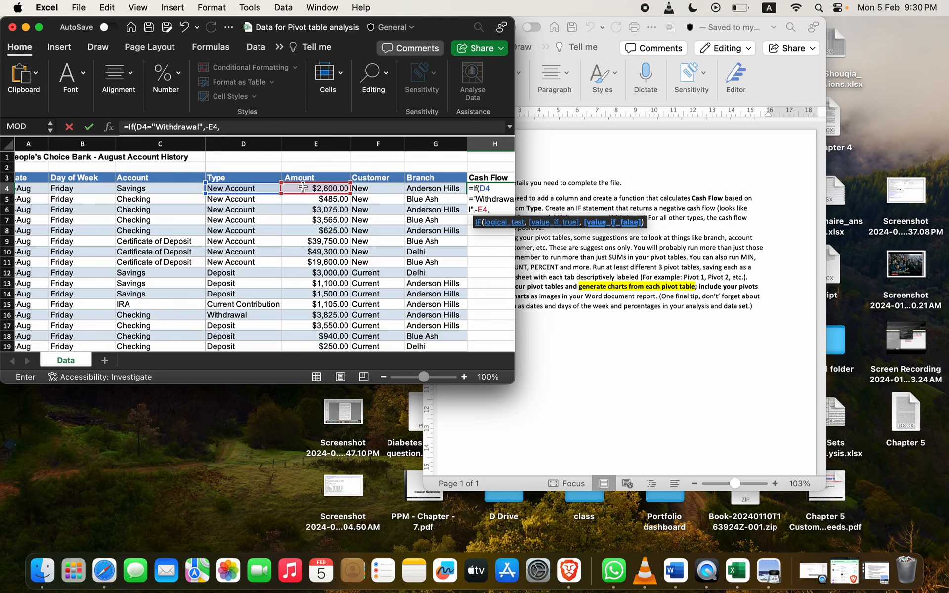
pyautogui.click(302, 188)
pyautogui.write(')')
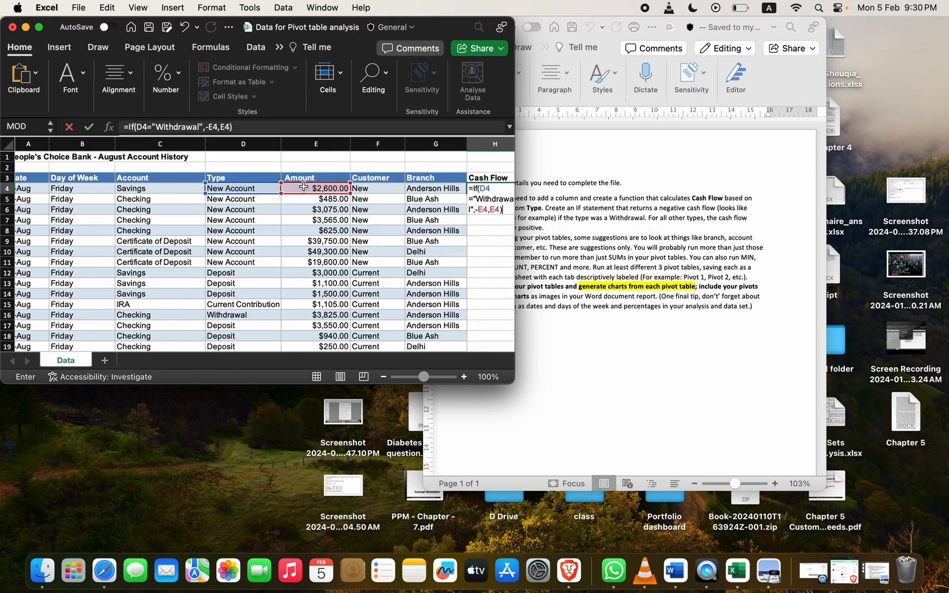
pyautogui.click(41, 28)
pyautogui.press('Return')
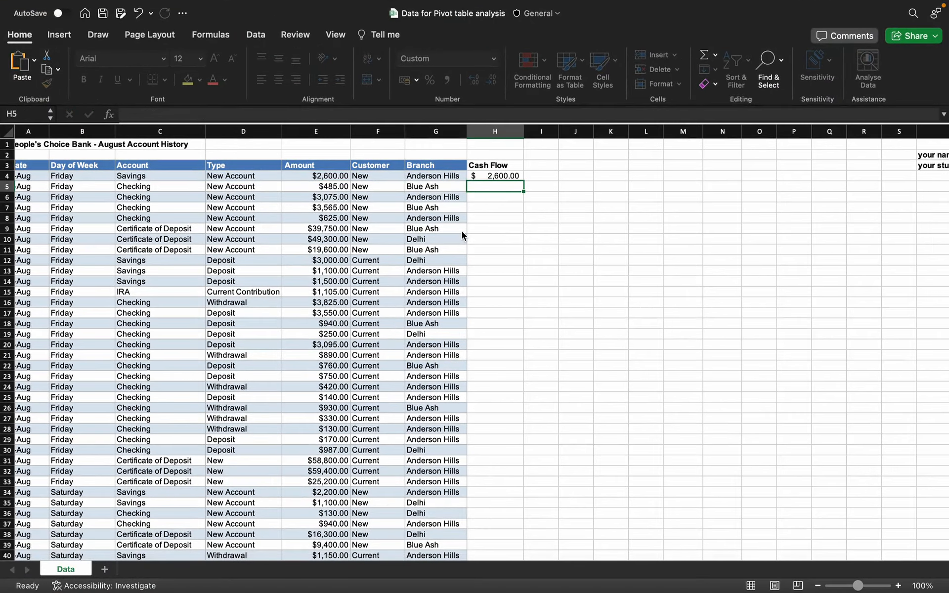
# Step: Fill the Cash Flow formula down column H and exit full screen
pyautogui.click(502, 172)
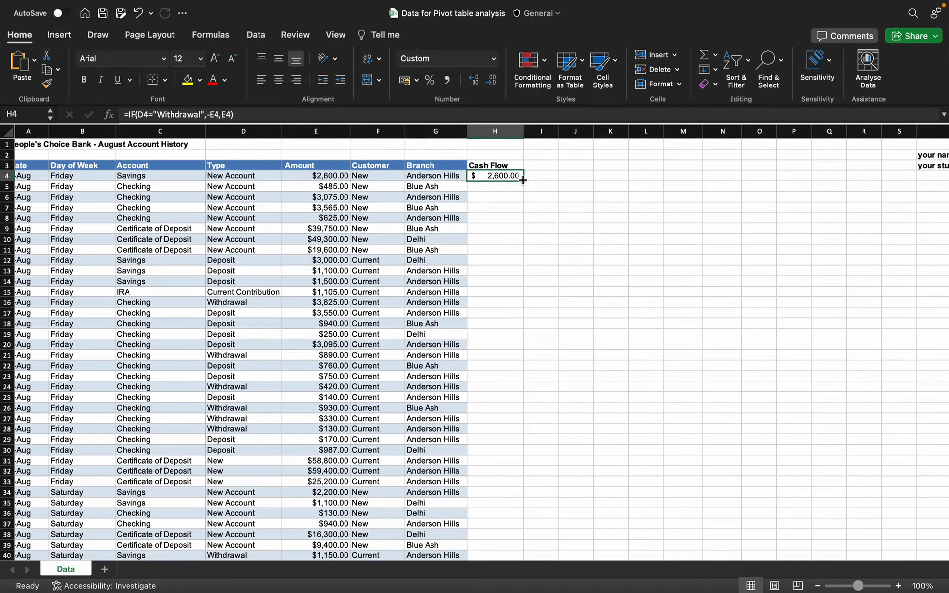
pyautogui.doubleClick(523, 180)
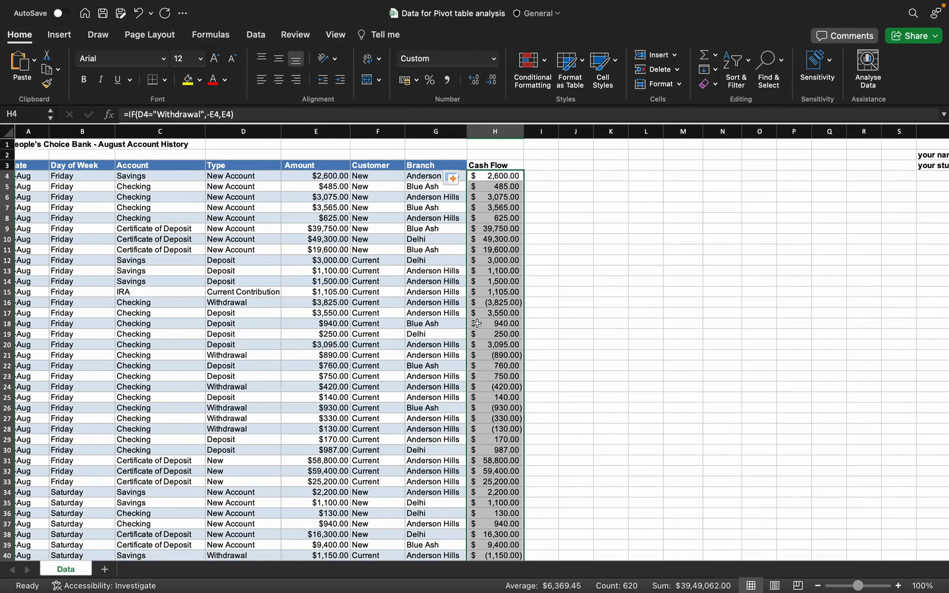
pyautogui.moveTo(107, 5)
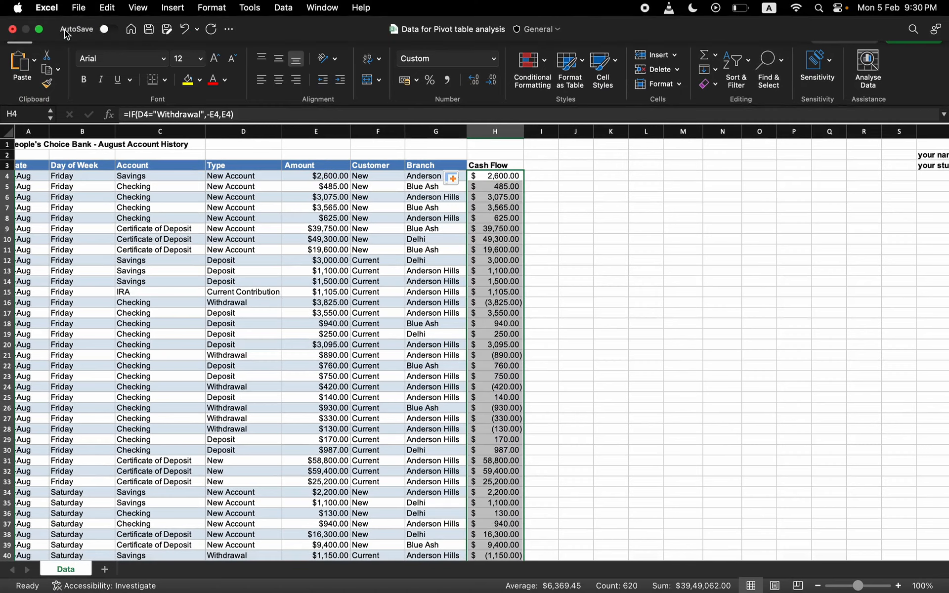
pyautogui.click(39, 30)
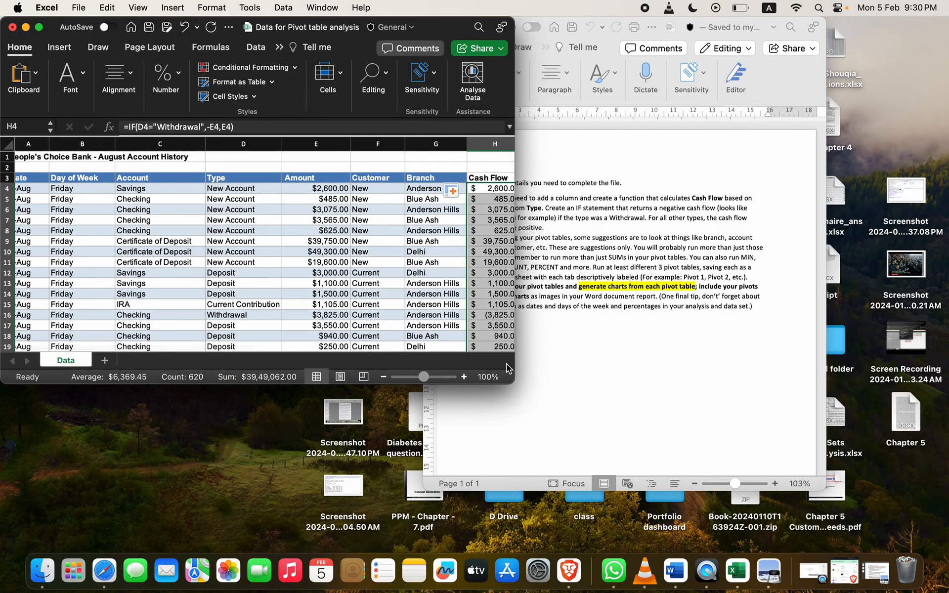
# Step: Enlarge the Excel window and move the Word instructions to the right side of the screen
pyautogui.click(516, 385)
pyautogui.click(385, 365)
pyautogui.moveTo(513, 384); pyautogui.dragTo(612, 569)
pyautogui.click(724, 431)
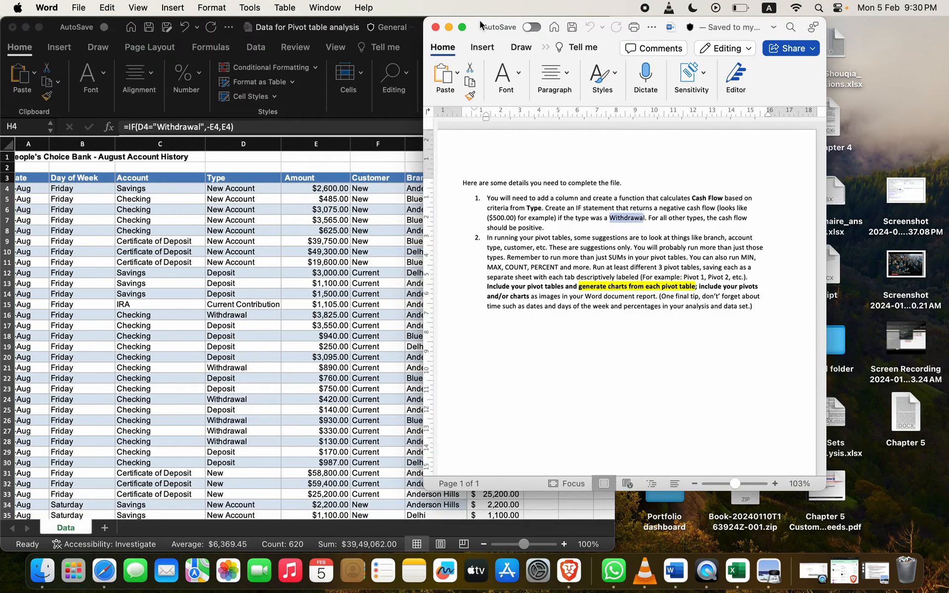
pyautogui.moveTo(484, 24); pyautogui.dragTo(607, 23)
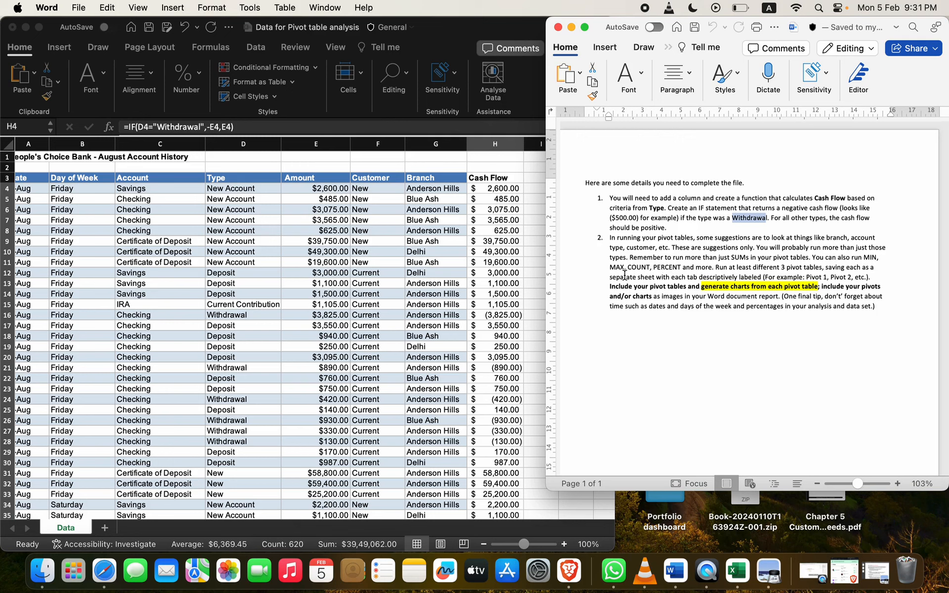
# Step: Insert a PivotTable from the entire bank data table on a new sheet
pyautogui.click(362, 300)
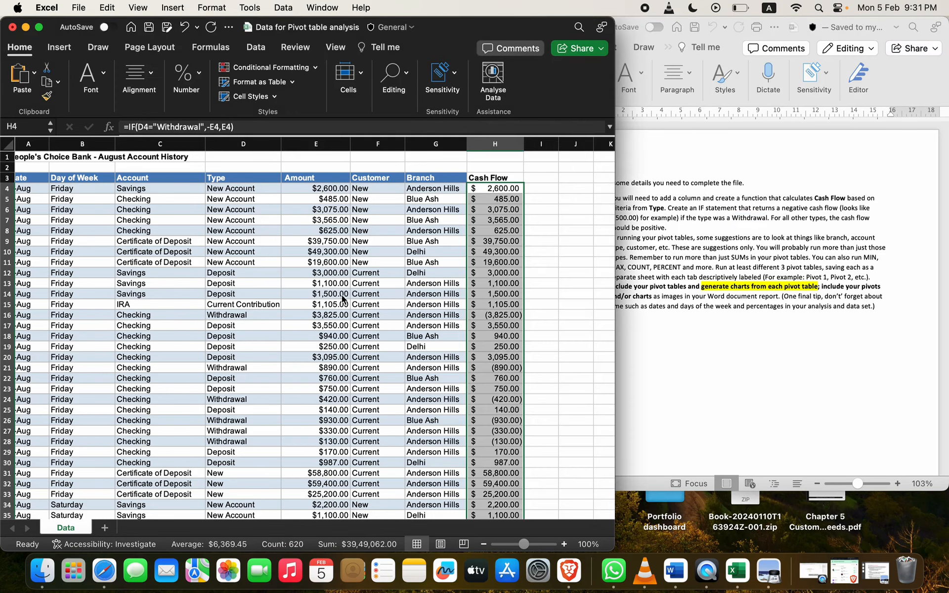
pyautogui.click(243, 293)
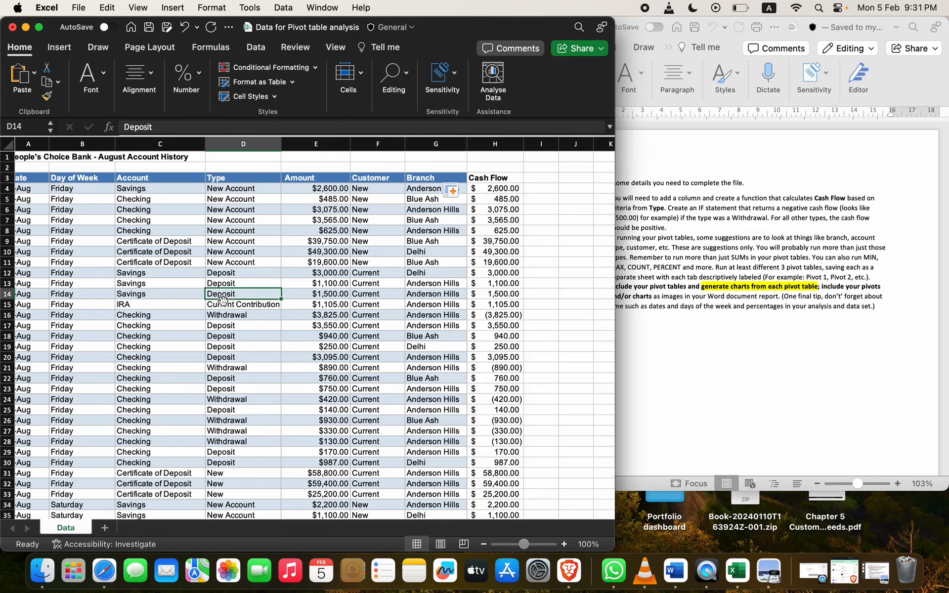
pyautogui.press('super+a')
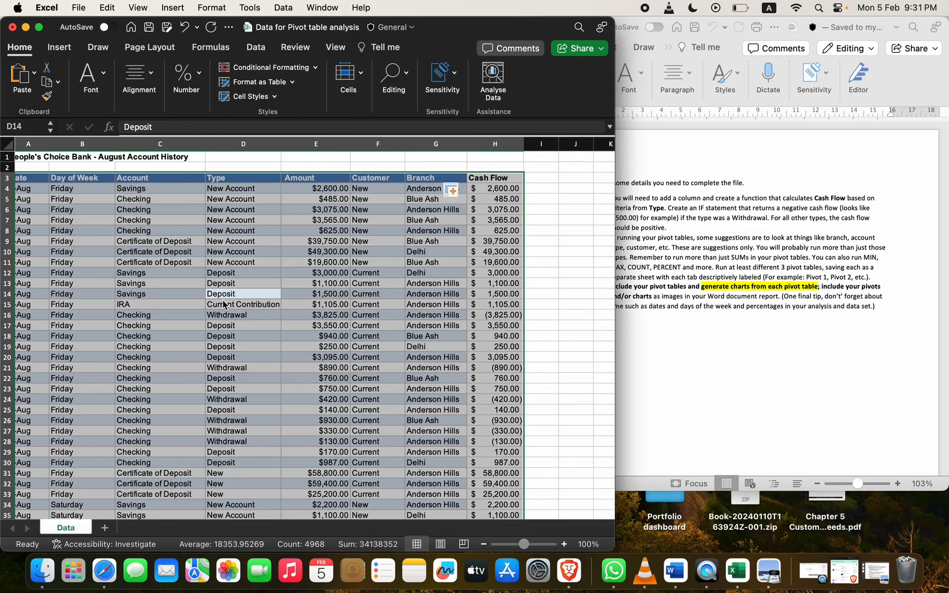
pyautogui.click(68, 53)
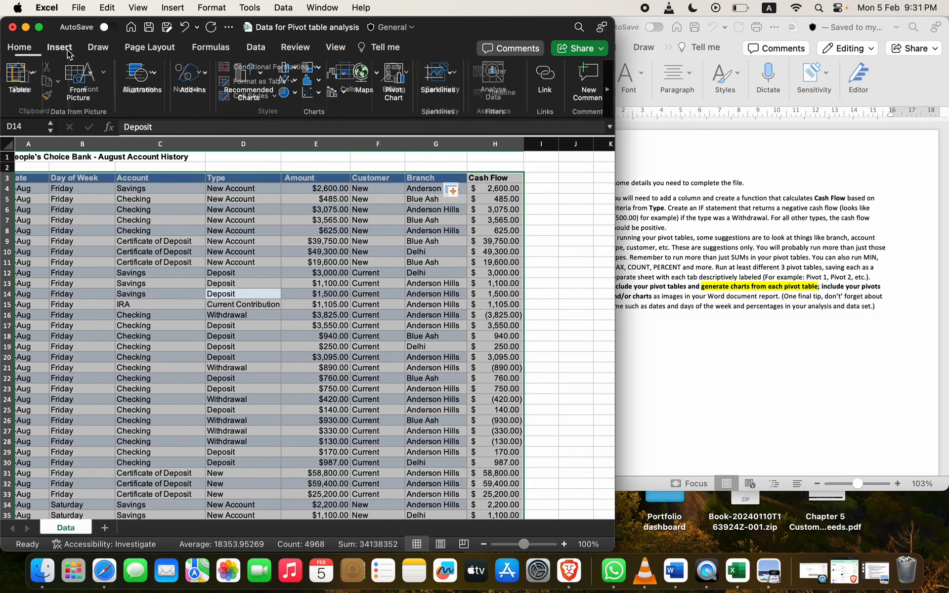
pyautogui.click(29, 88)
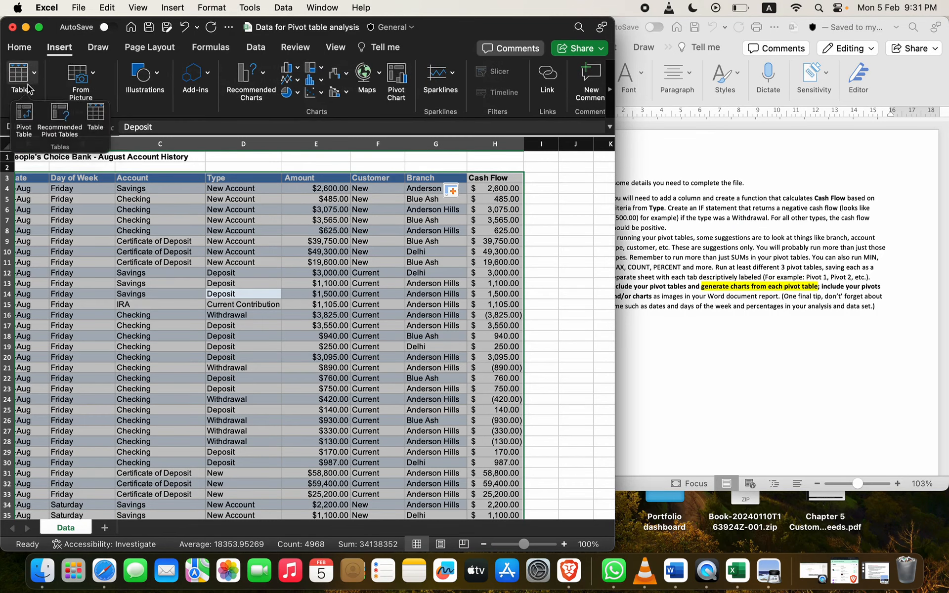
pyautogui.click(23, 116)
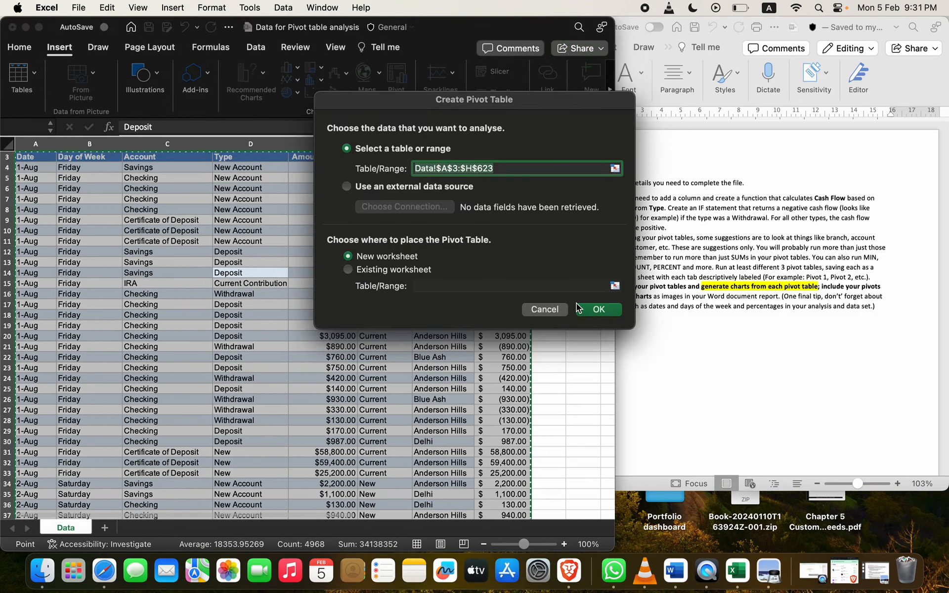
pyautogui.click(610, 314)
# Step: Rename the new pivot sheet to 'Pivot 1'
pyautogui.rightClick(60, 536)
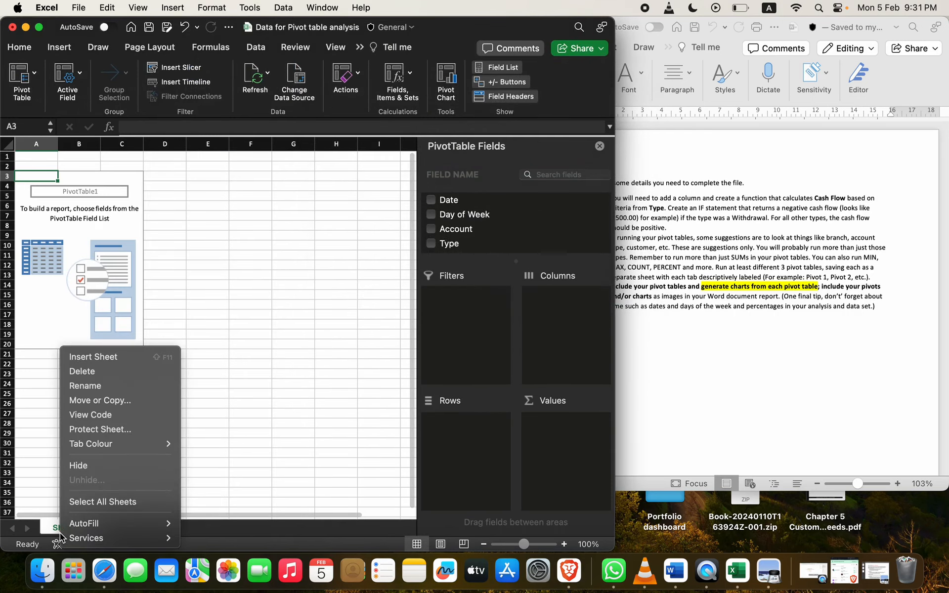
pyautogui.click(126, 383)
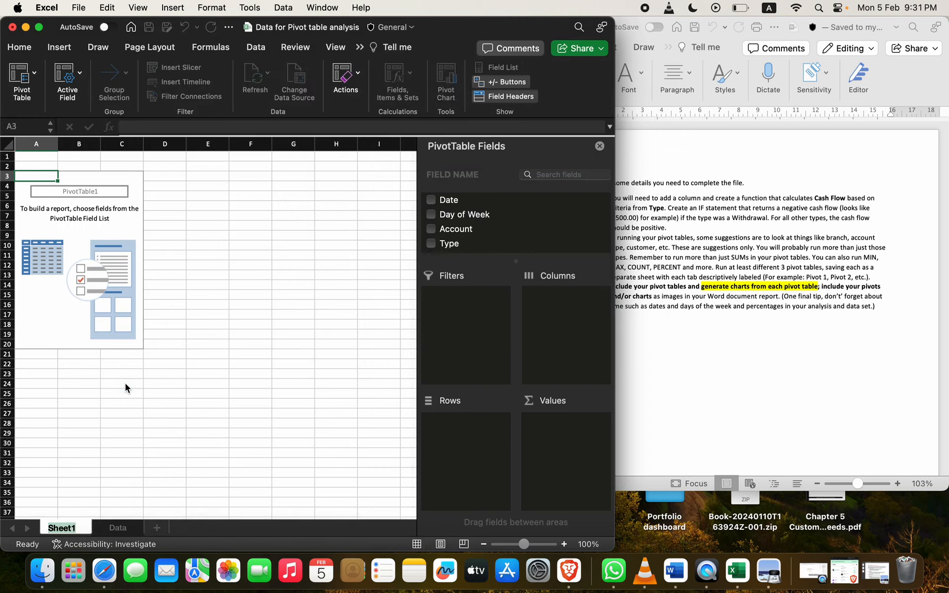
pyautogui.write('Pivot 1')
pyautogui.press('Return')
pyautogui.scroll(-2, 492, 236)
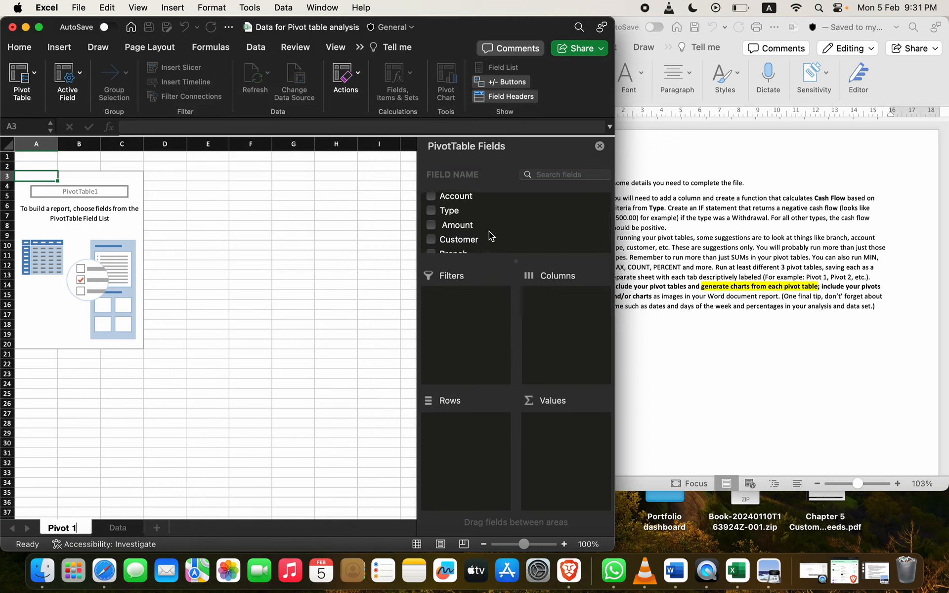
pyautogui.scroll(1, 490, 236)
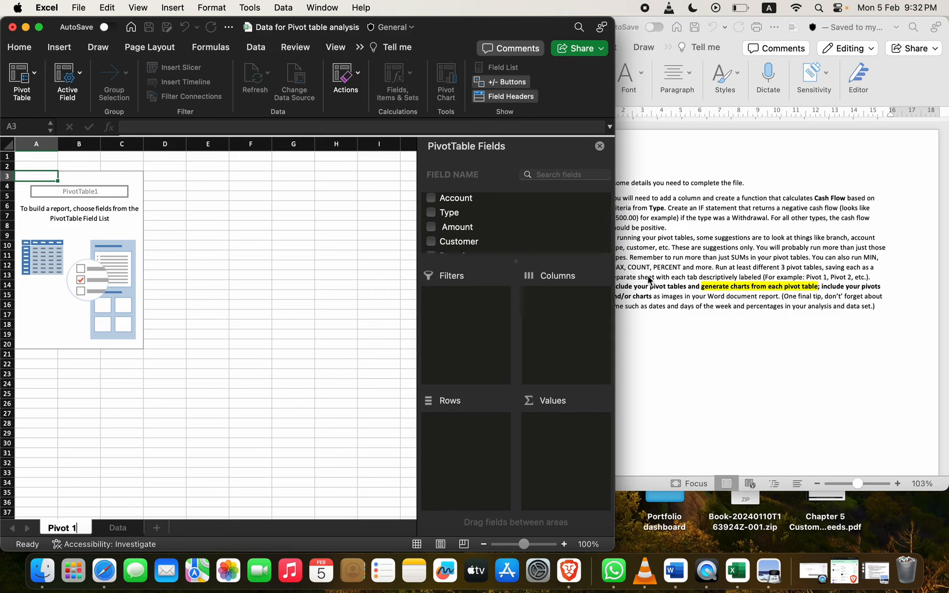
pyautogui.hscroll(-2, 649, 279)
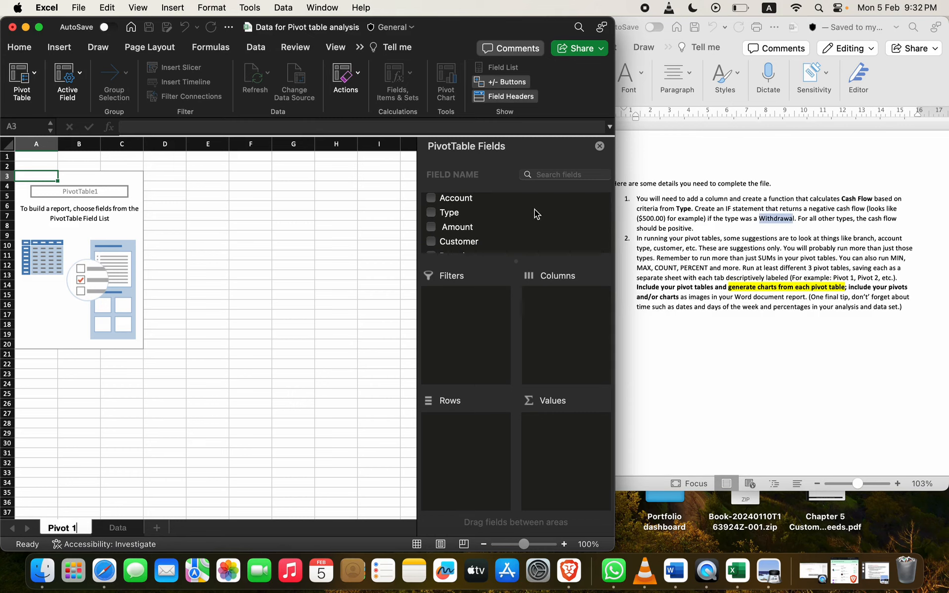
pyautogui.scroll(2, 446, 228)
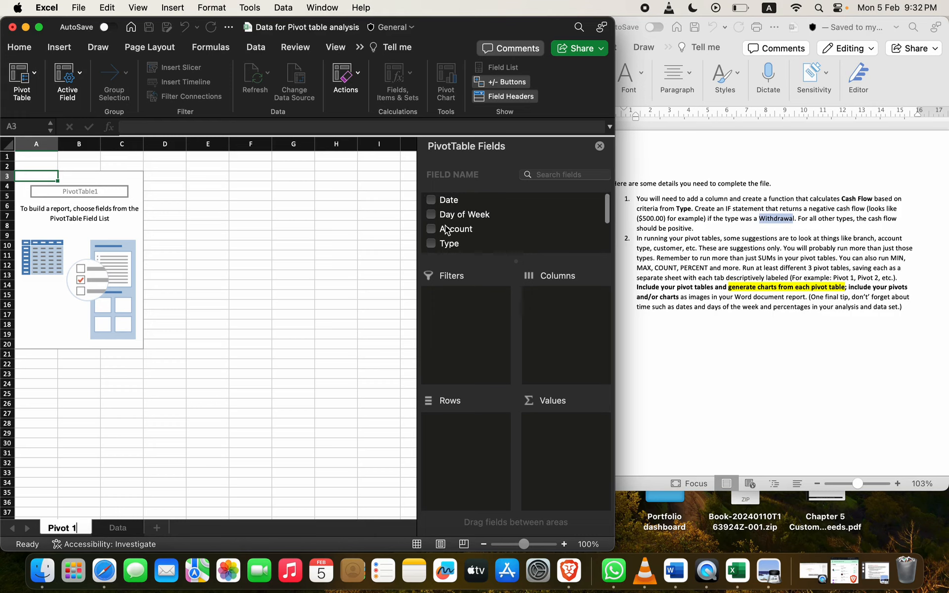
# Step: Put Branch in Rows and add Cash Flow to Values three times
pyautogui.scroll(-4, 446, 229)
pyautogui.click(447, 229)
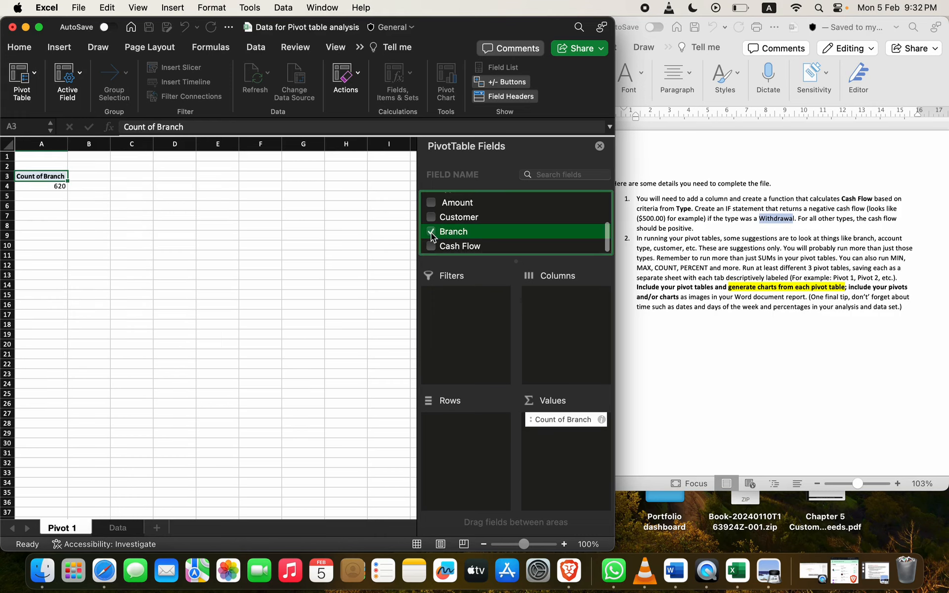
pyautogui.moveTo(537, 414); pyautogui.dragTo(451, 424)
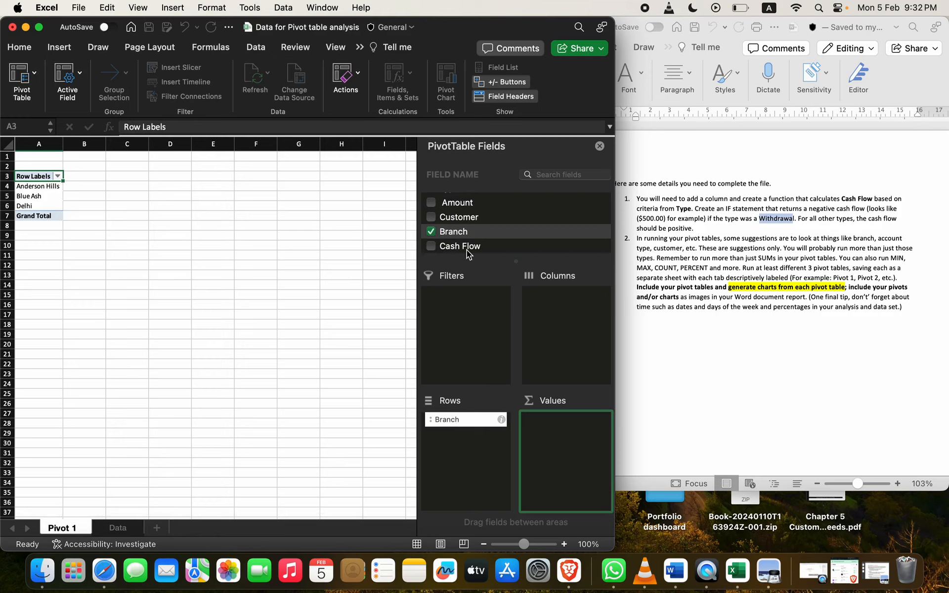
pyautogui.scroll(-1, 459, 244)
pyautogui.scroll(1, 450, 247)
pyautogui.click(434, 245)
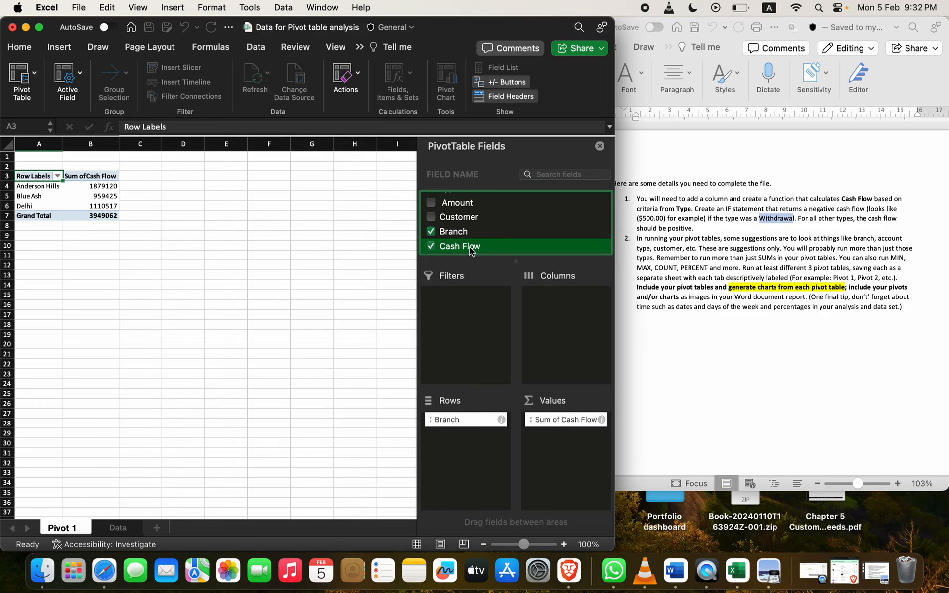
pyautogui.moveTo(469, 248); pyautogui.dragTo(545, 432)
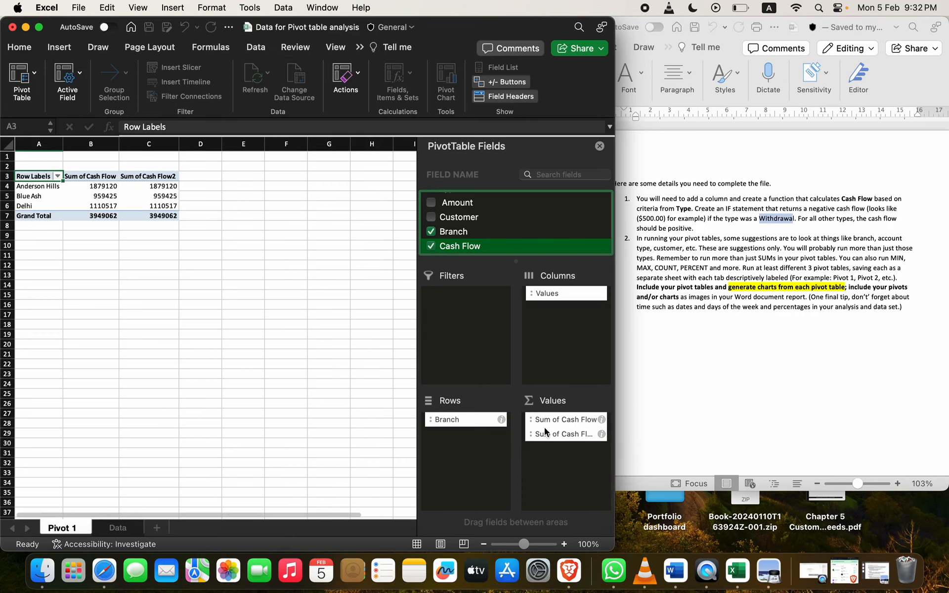
pyautogui.moveTo(468, 247); pyautogui.dragTo(571, 458)
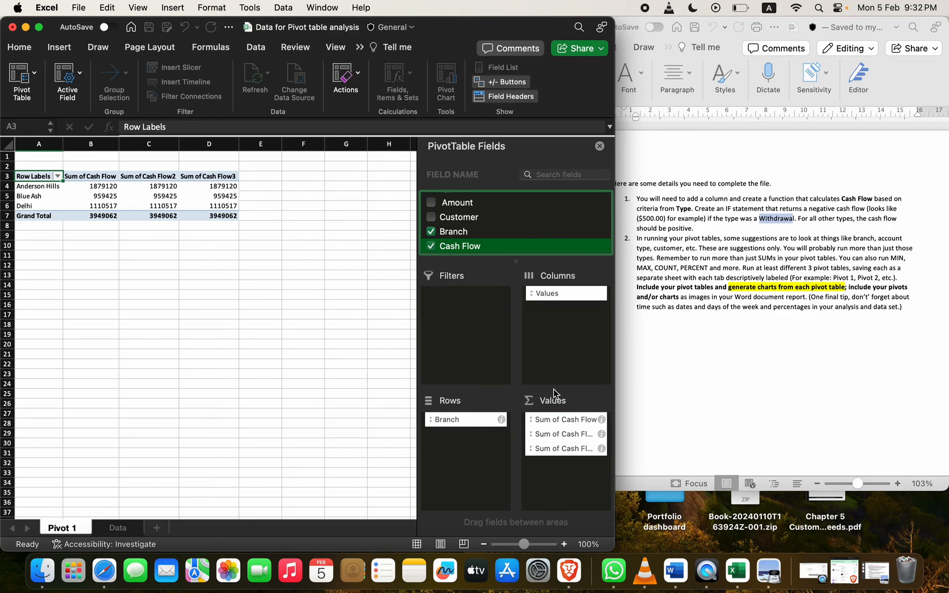
pyautogui.click(573, 435)
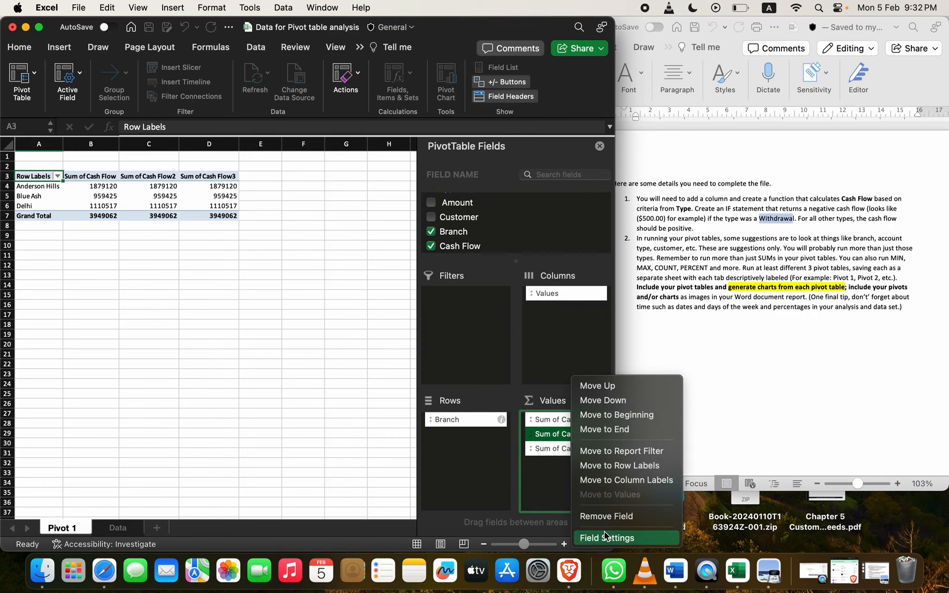
# Step: Summarise the second Cash Flow field by Min and the third by Max
pyautogui.click(604, 538)
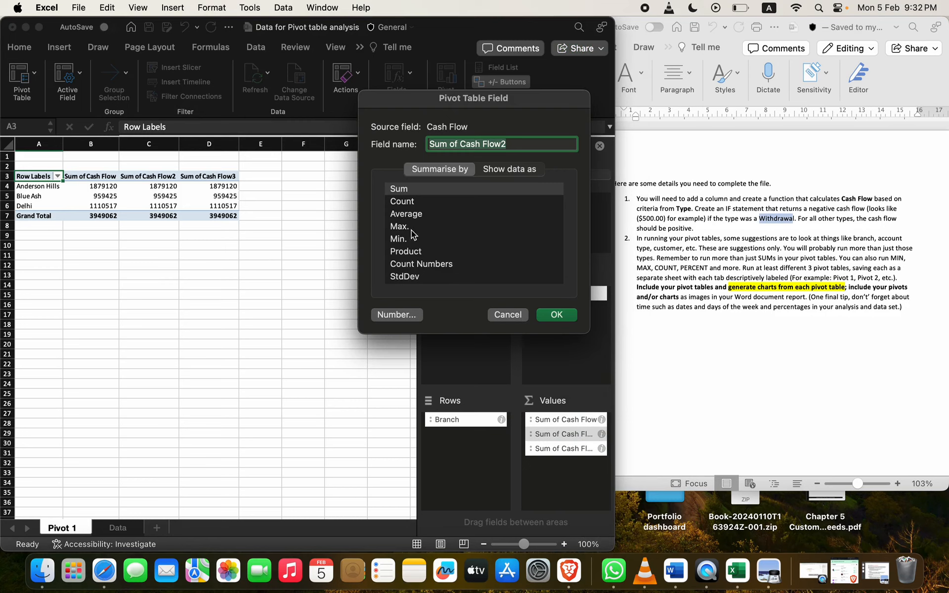
pyautogui.click(403, 243)
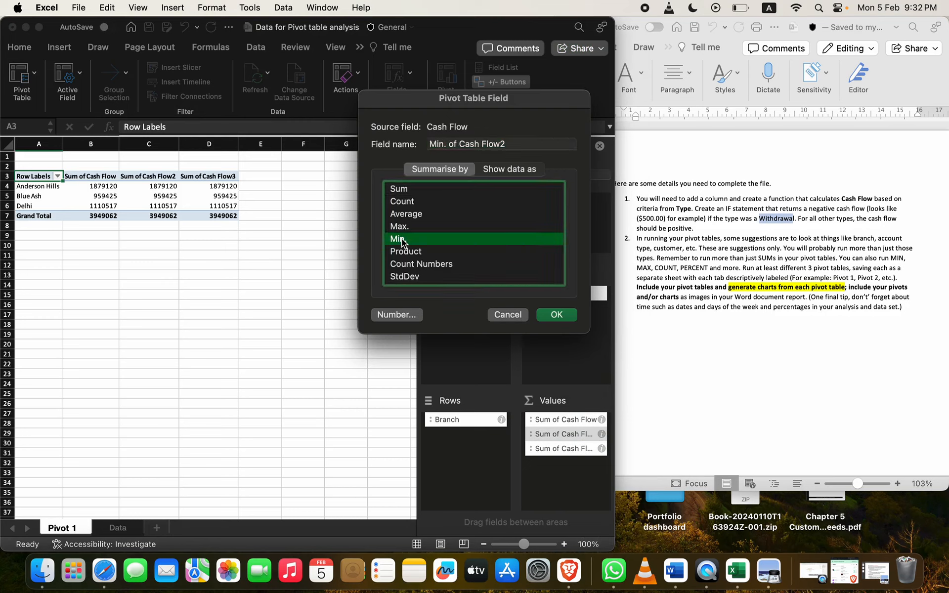
pyautogui.click(555, 315)
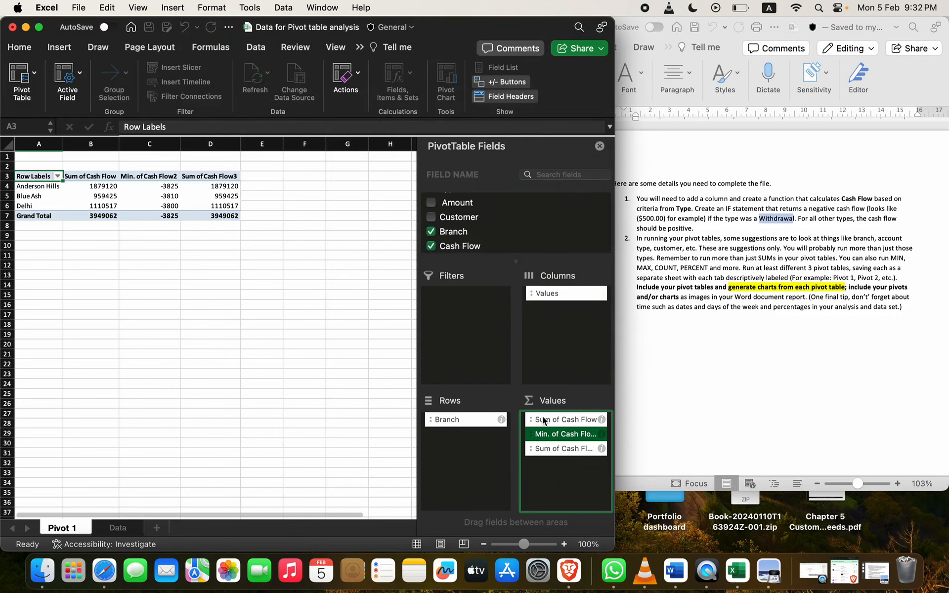
pyautogui.click(550, 443)
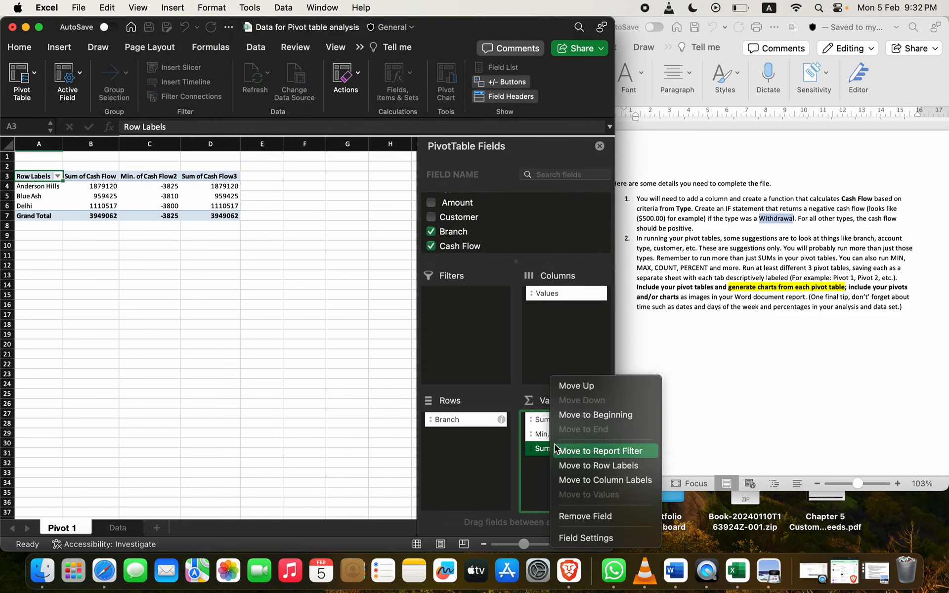
pyautogui.click(575, 537)
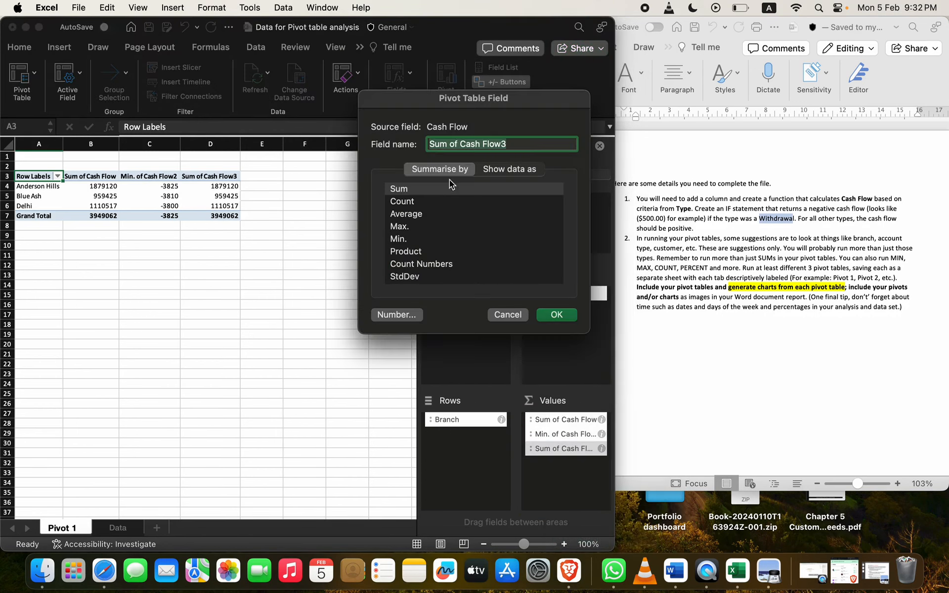
pyautogui.click(401, 226)
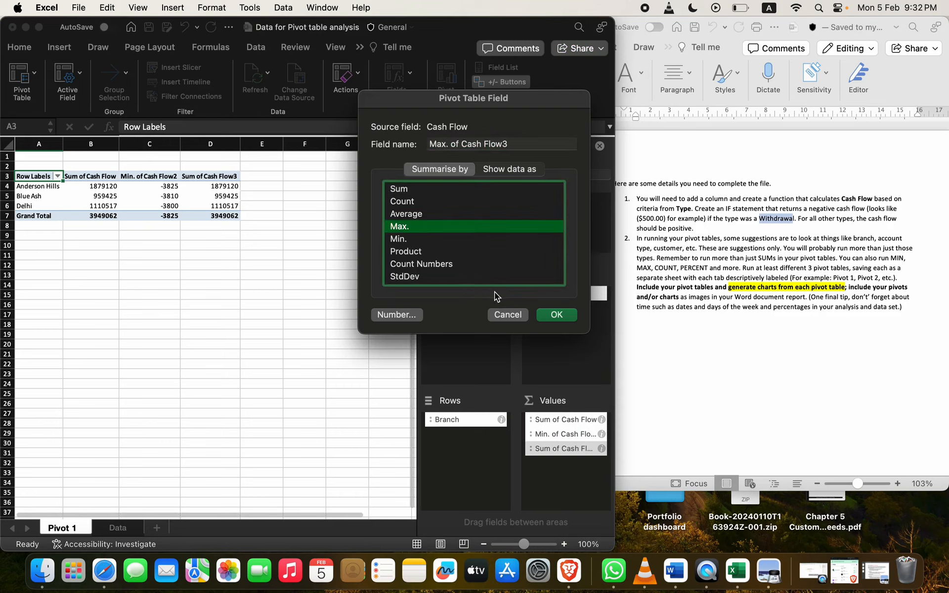
pyautogui.click(550, 315)
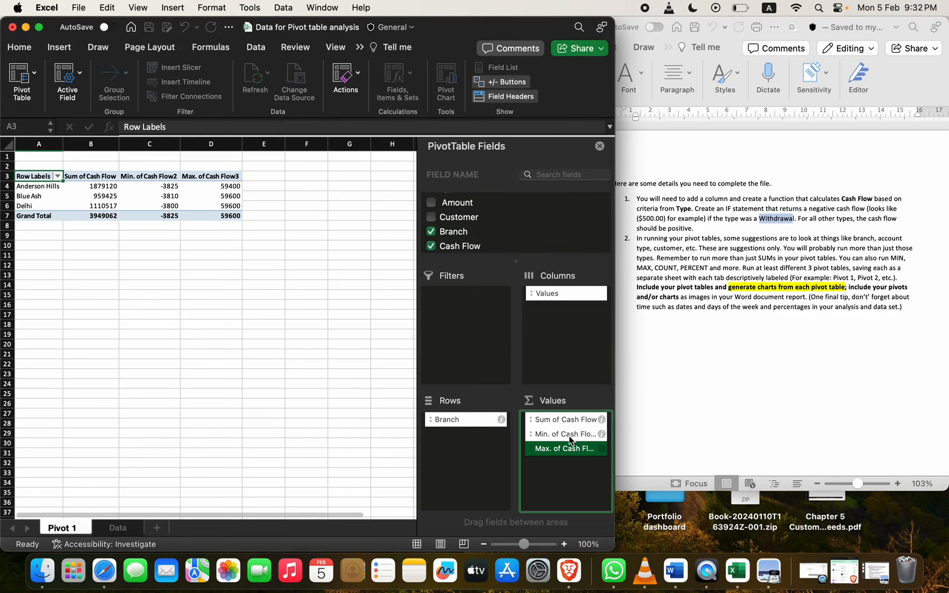
# Step: Add a fourth Cash Flow field and summarise it as Average
pyautogui.moveTo(486, 255); pyautogui.dragTo(550, 455)
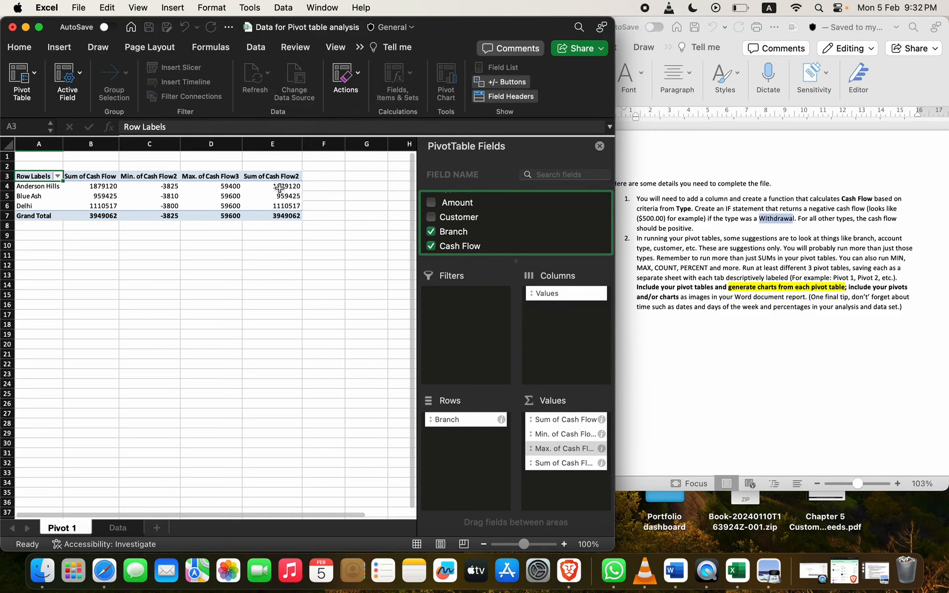
pyautogui.click(272, 177)
pyautogui.click(552, 463)
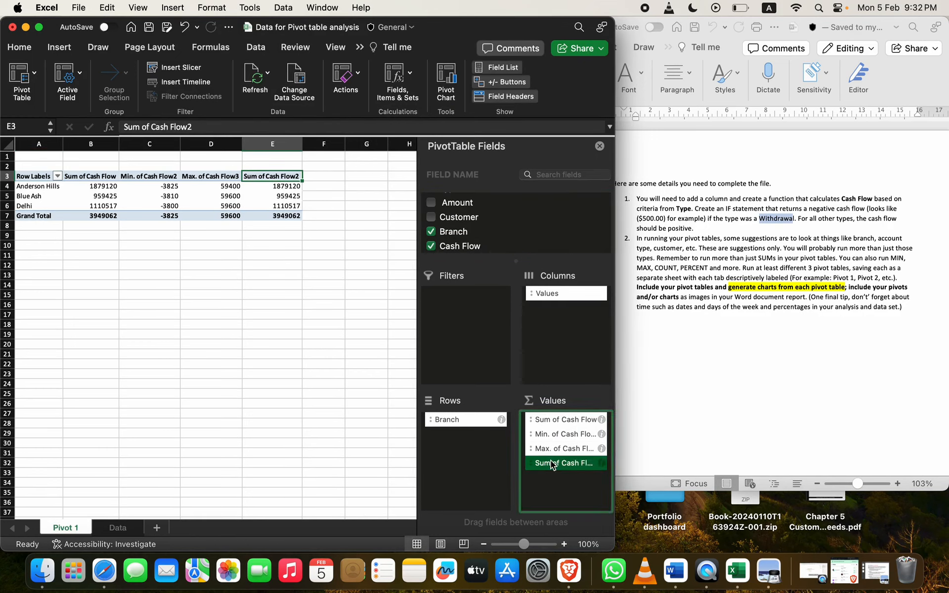
pyautogui.click(587, 537)
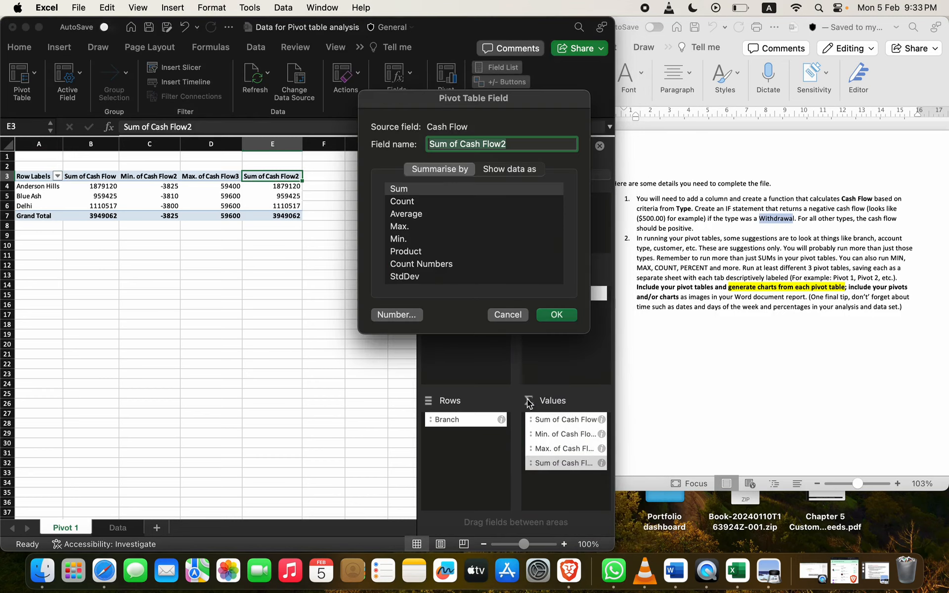
pyautogui.click(406, 214)
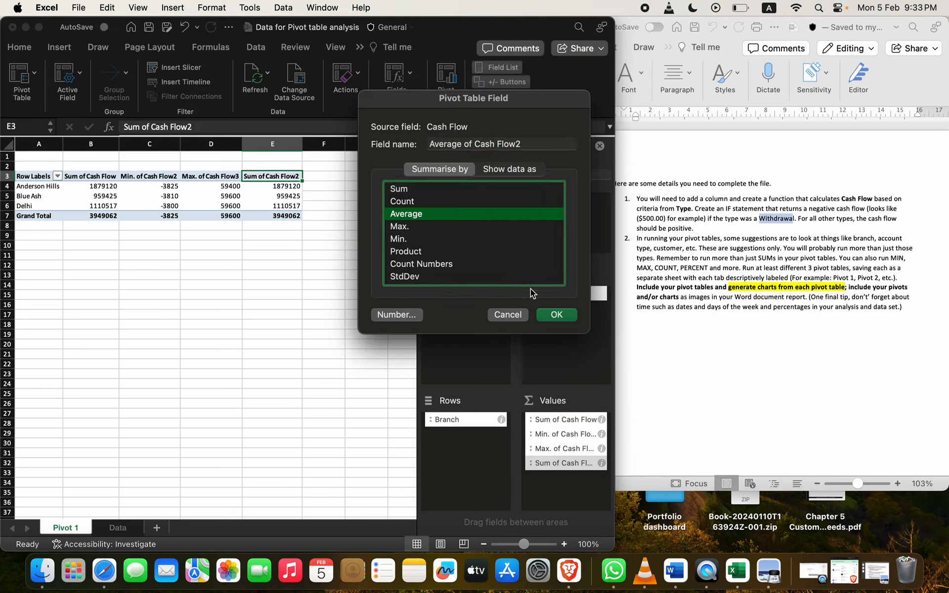
pyautogui.click(557, 317)
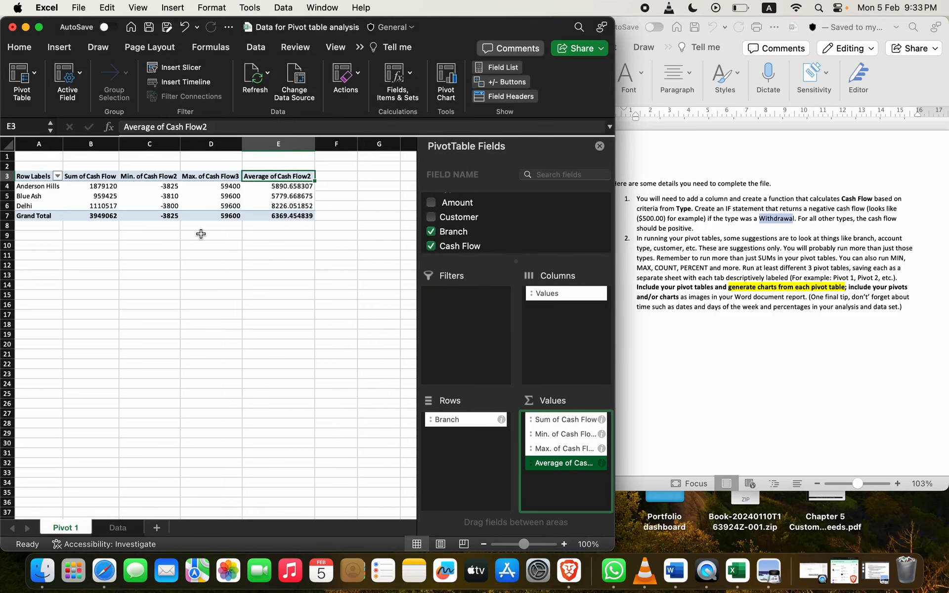
pyautogui.scroll(-1, 201, 234)
pyautogui.scroll(1, 201, 234)
# Step: Copy the Branch pivot table A3:E7 and paste it onto a new Sheet2
pyautogui.moveTo(39, 178); pyautogui.dragTo(285, 218)
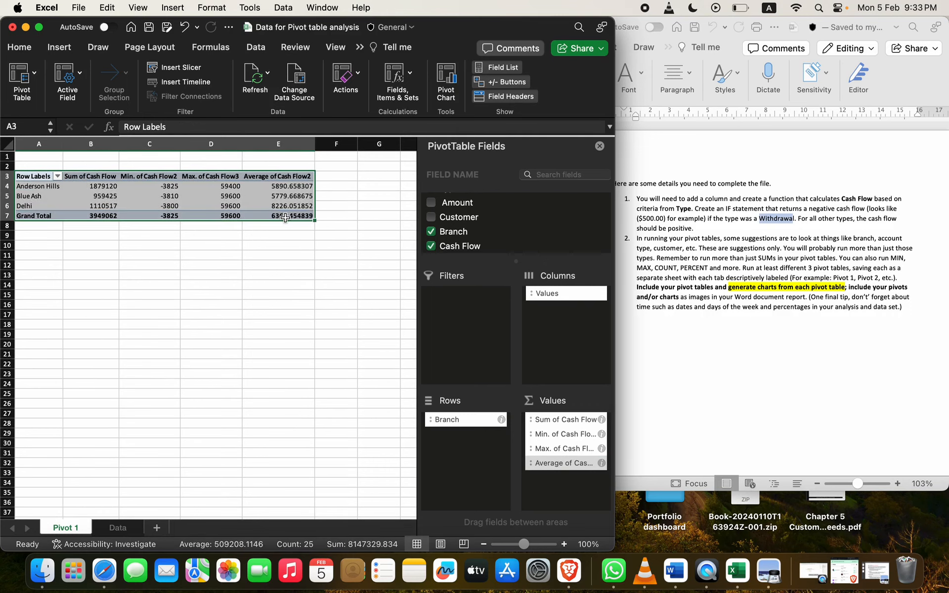
pyautogui.press('super+c')
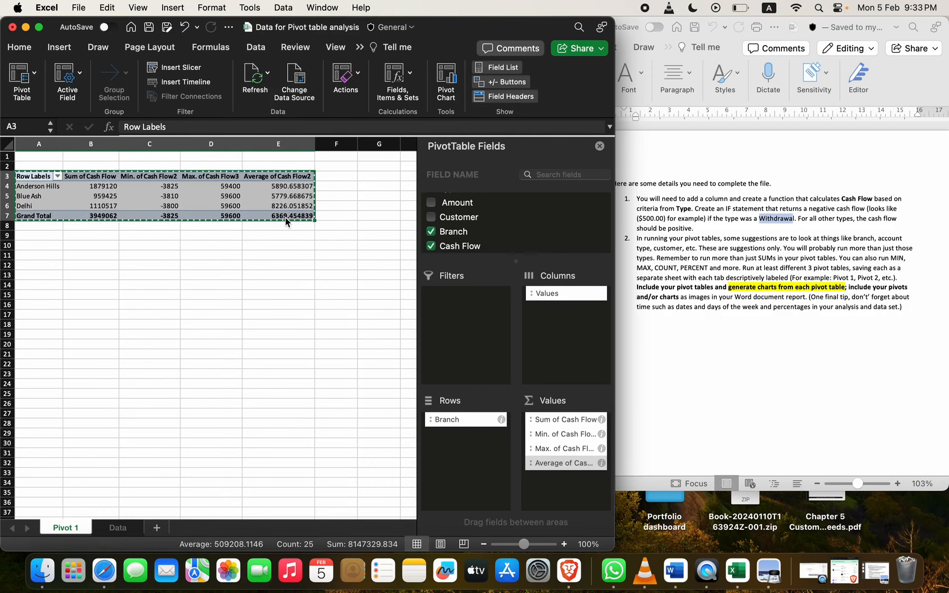
pyautogui.click(161, 528)
pyautogui.press('super+v')
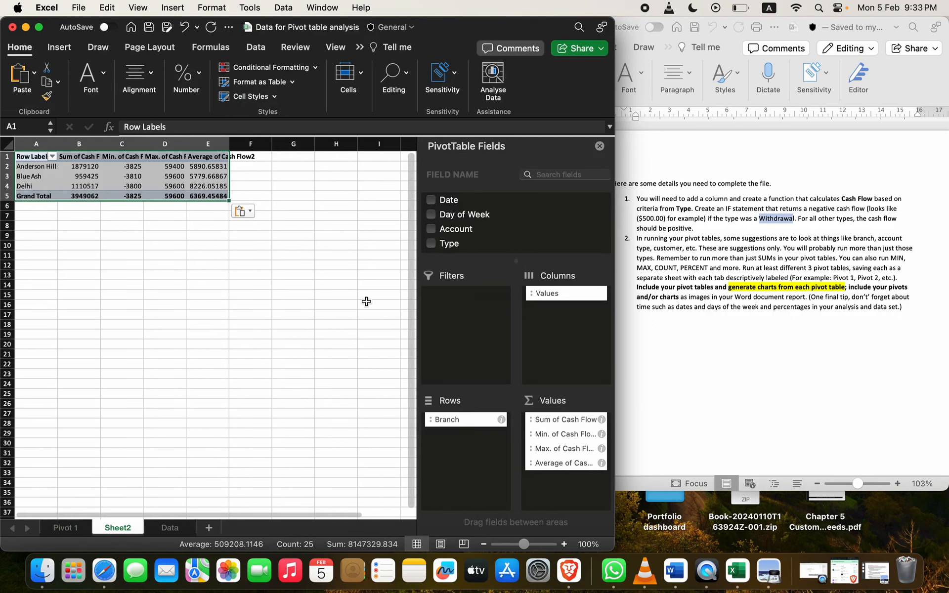
# Step: Swap Branch for Type in the copied pivot's Rows and copy the result
pyautogui.rightClick(455, 210)
pyautogui.click(441, 238)
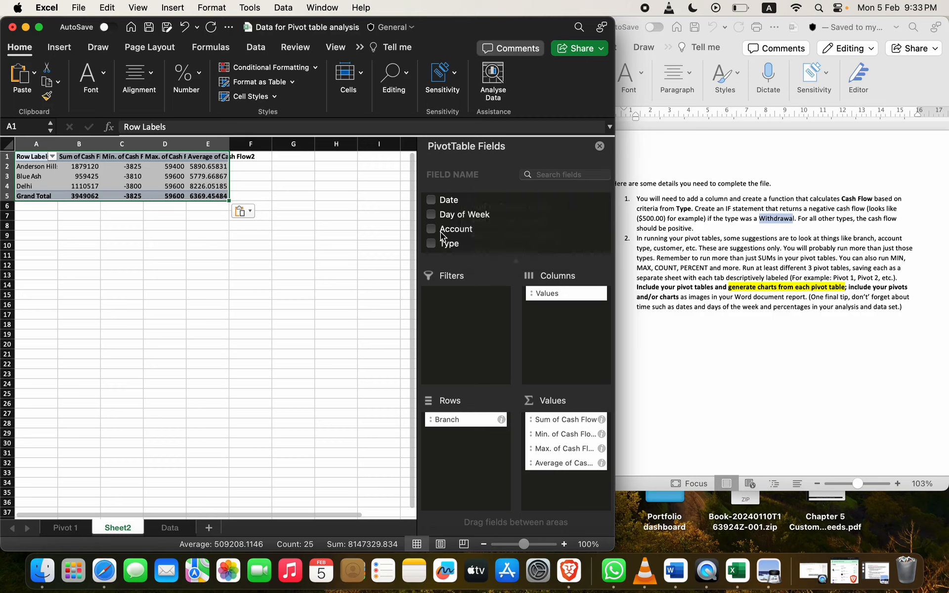
pyautogui.scroll(-4, 440, 238)
pyautogui.click(431, 232)
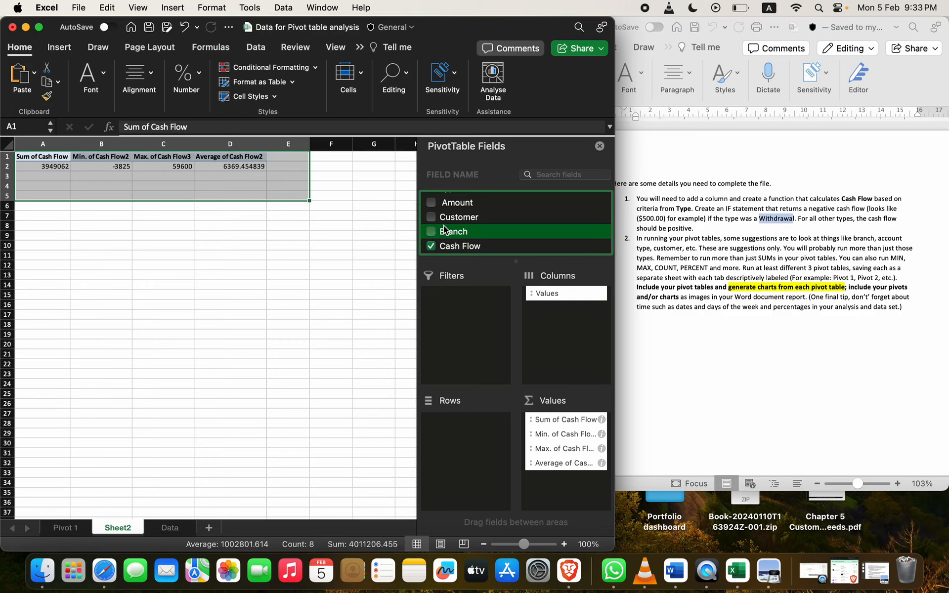
pyautogui.scroll(3, 445, 230)
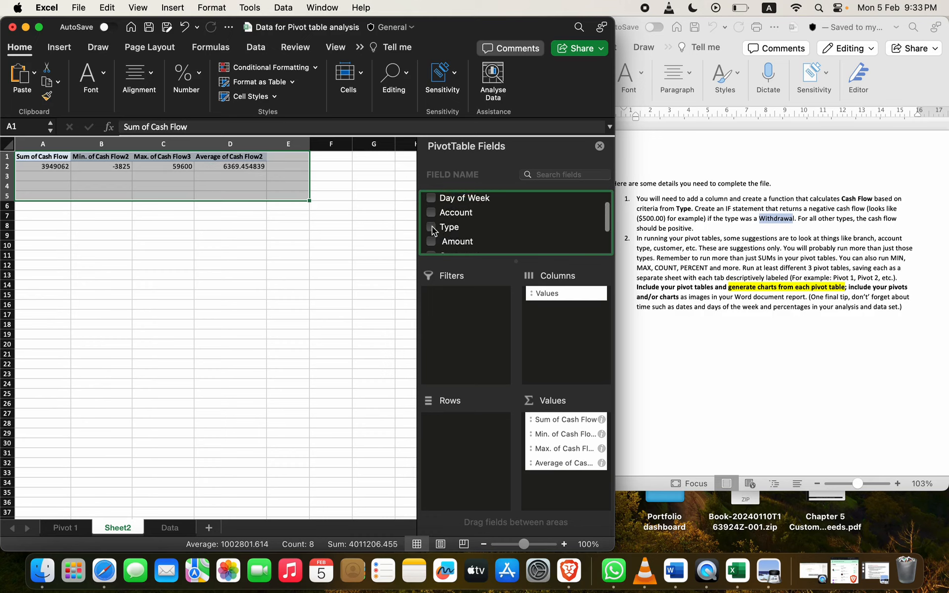
pyautogui.click(431, 227)
pyautogui.moveTo(561, 479); pyautogui.dragTo(467, 472)
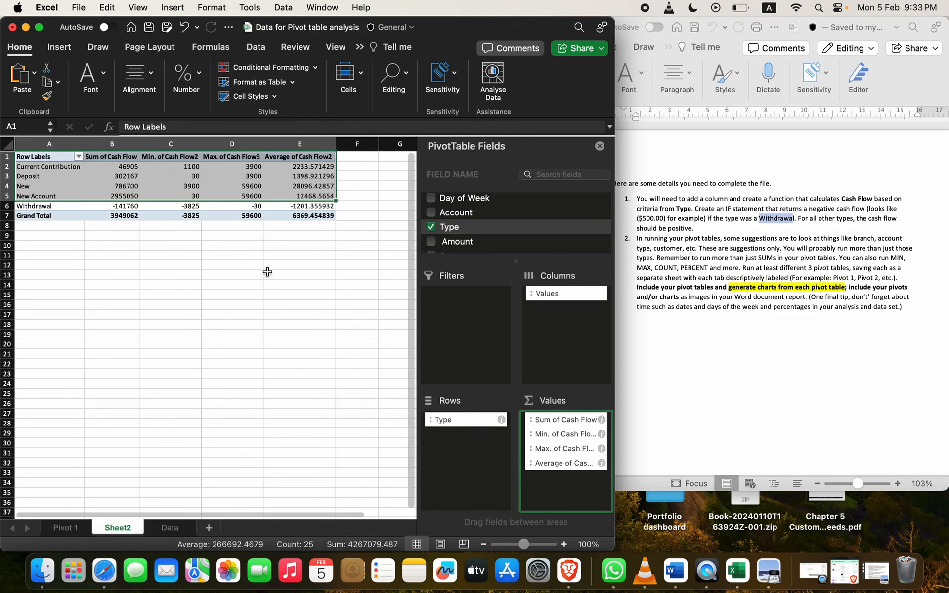
pyautogui.press('super+c')
pyautogui.click(257, 265)
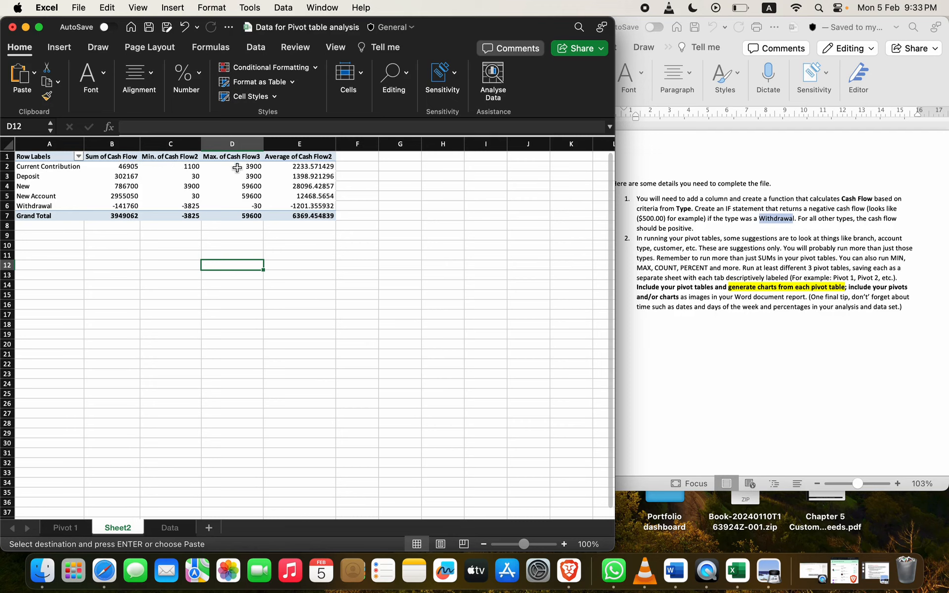
# Step: Change the A1 header from Row Labels to 'Type of Account'
pyautogui.click(47, 157)
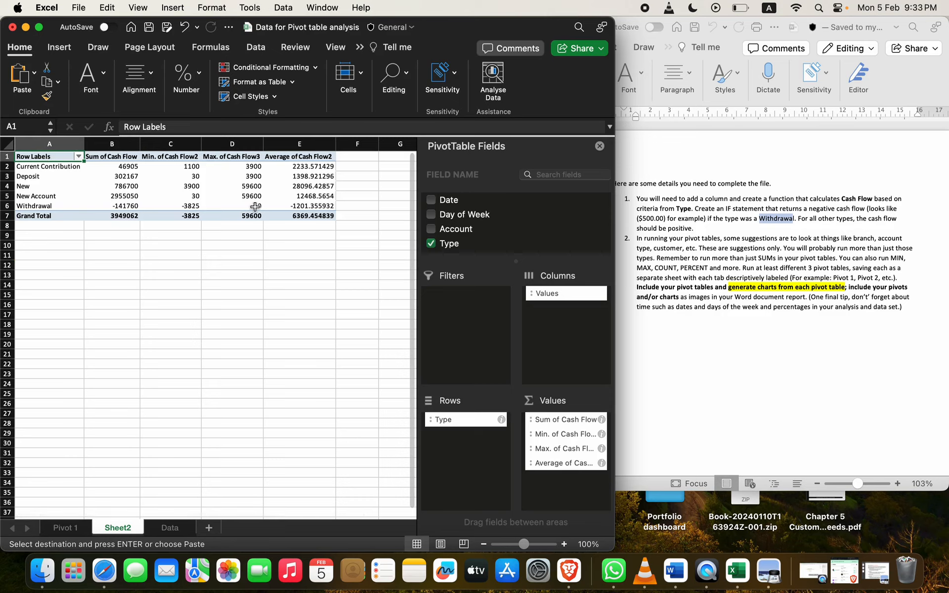
pyautogui.doubleClick(60, 157)
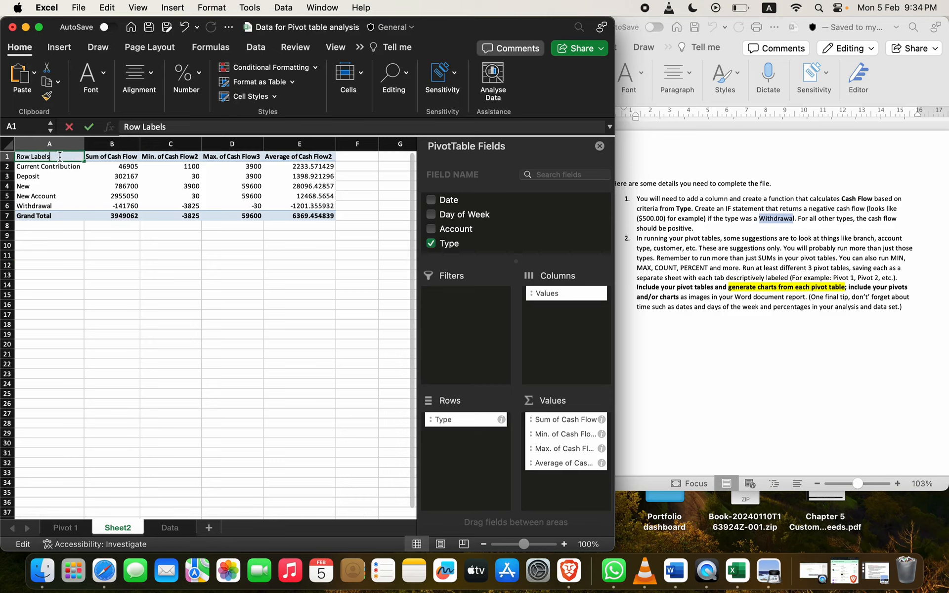
pyautogui.press('BackSpace')
pyautogui.press('BackSpace')
pyautogui.press('BackSpace')
pyautogui.press('BackSpace')
pyautogui.press('BackSpace')
pyautogui.press('BackSpace')
pyautogui.press('BackSpace')
pyautogui.press('BackSpace')
pyautogui.press('BackSpace')
pyautogui.press('BackSpace')
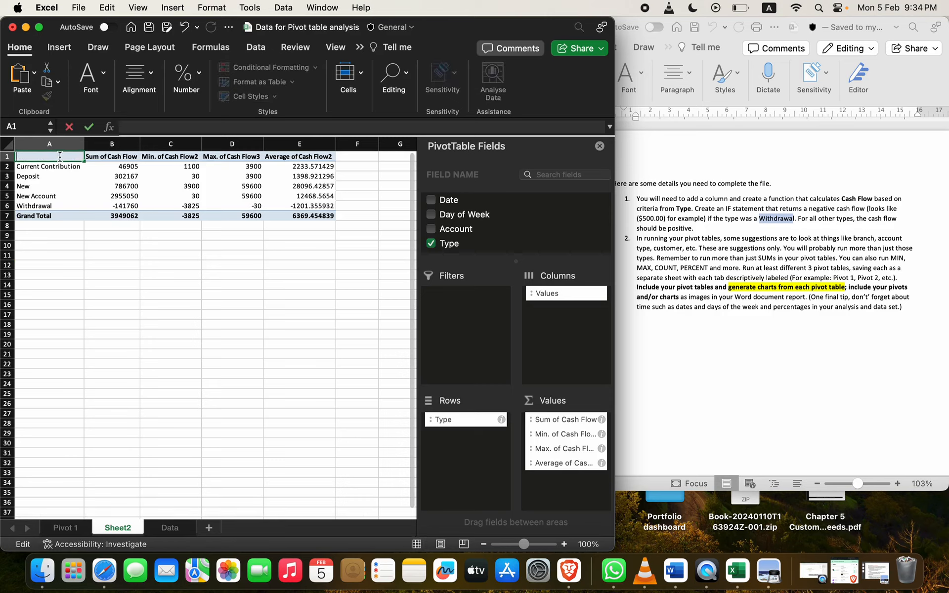
pyautogui.write('TY')
pyautogui.write('pe of Accoun')
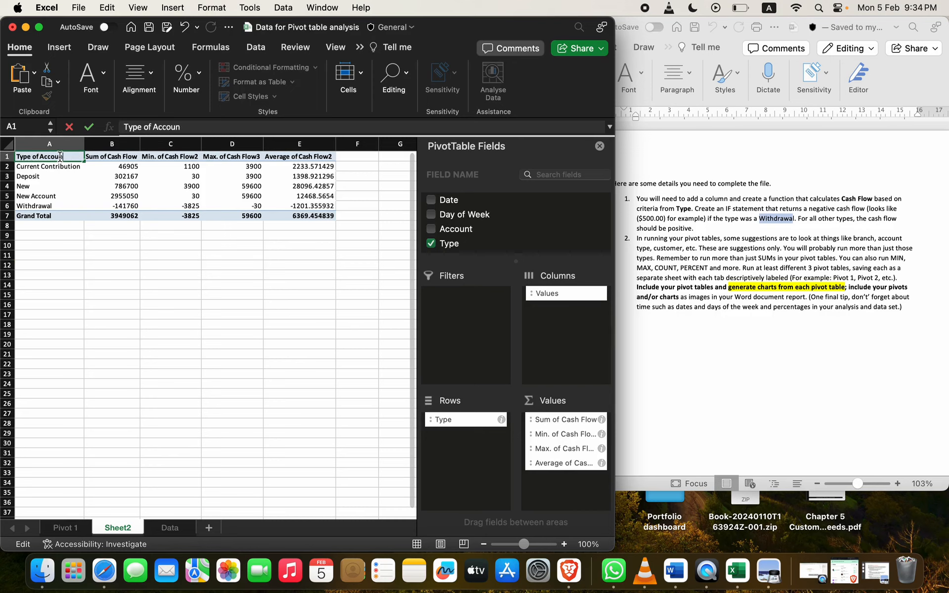
pyautogui.write('t')
pyautogui.click(89, 264)
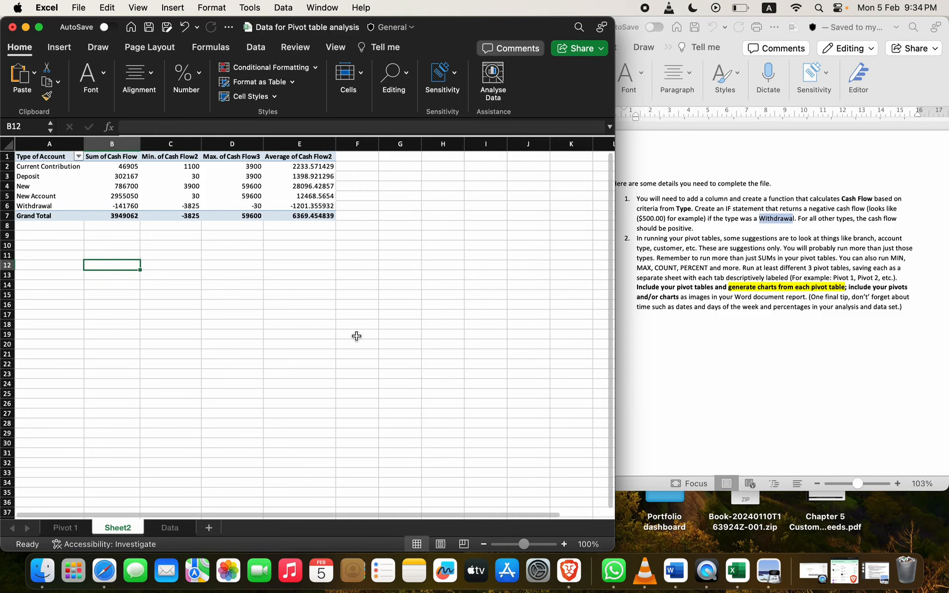
# Step: Rename Sheet2 to 'Pivot 2' and add a new blank sheet
pyautogui.rightClick(112, 524)
pyautogui.click(163, 389)
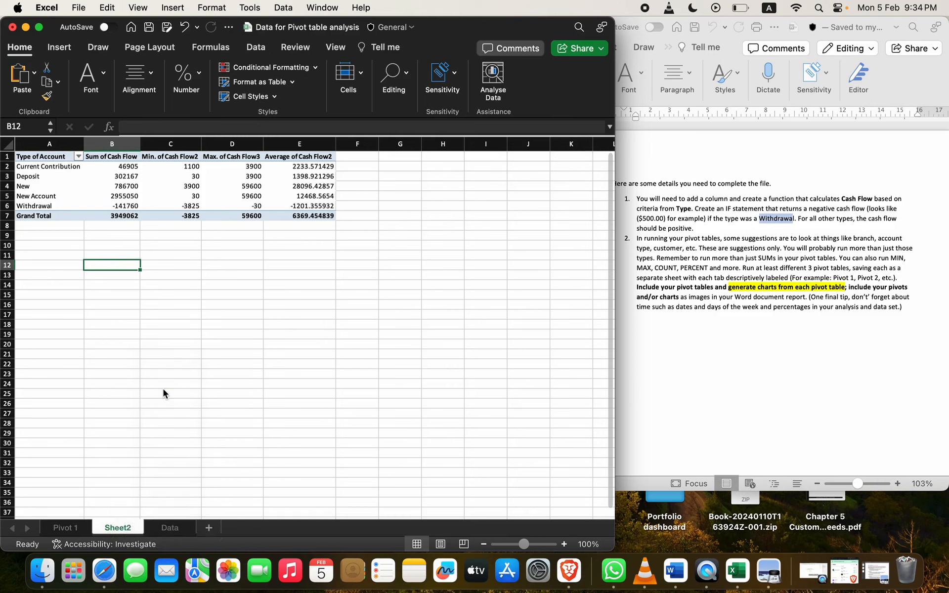
pyautogui.write('Pivto')
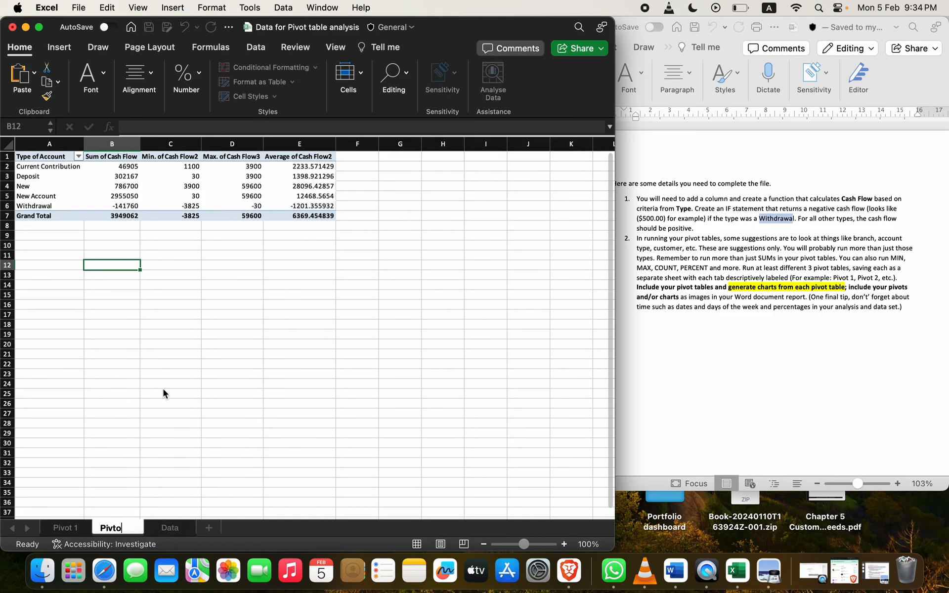
pyautogui.press('BackSpace')
pyautogui.press('BackSpace')
pyautogui.write('ot 2')
pyautogui.press('Return')
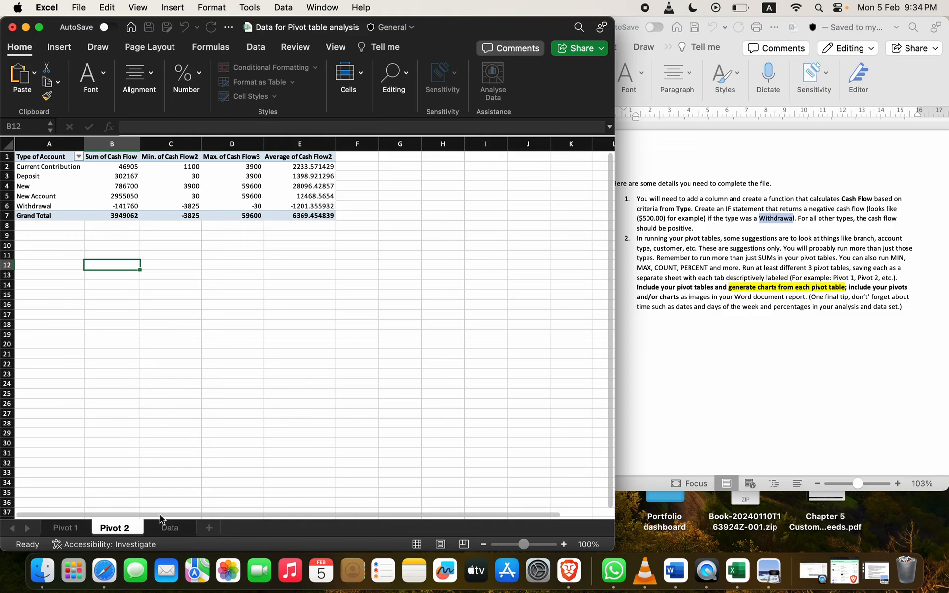
pyautogui.click(208, 529)
# Step: Maximize Excel, clear the pasted Branch copy from Sheet3's A1:E5, and select Pivot 2's Type of Account pivot
pyautogui.press('super+v')
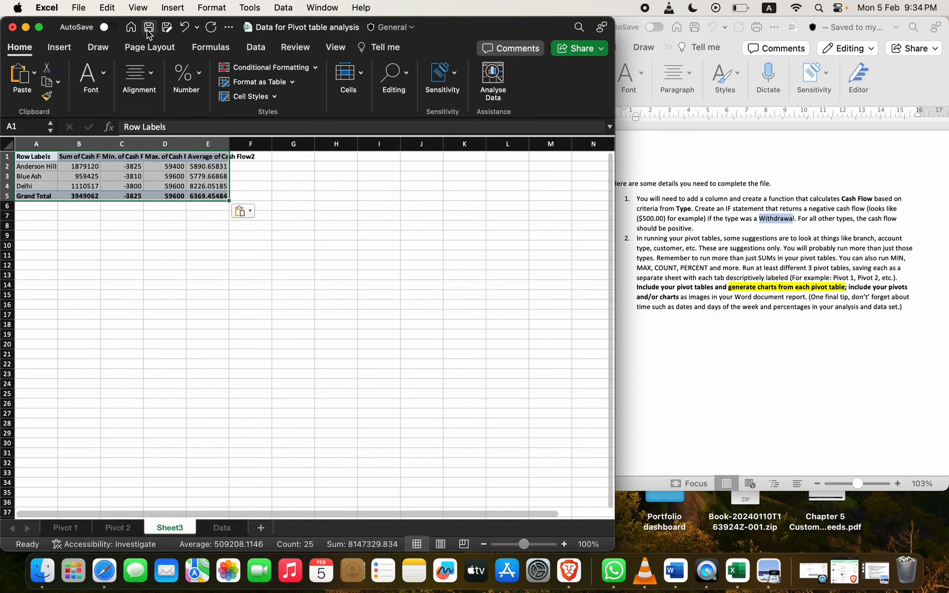
pyautogui.click(39, 27)
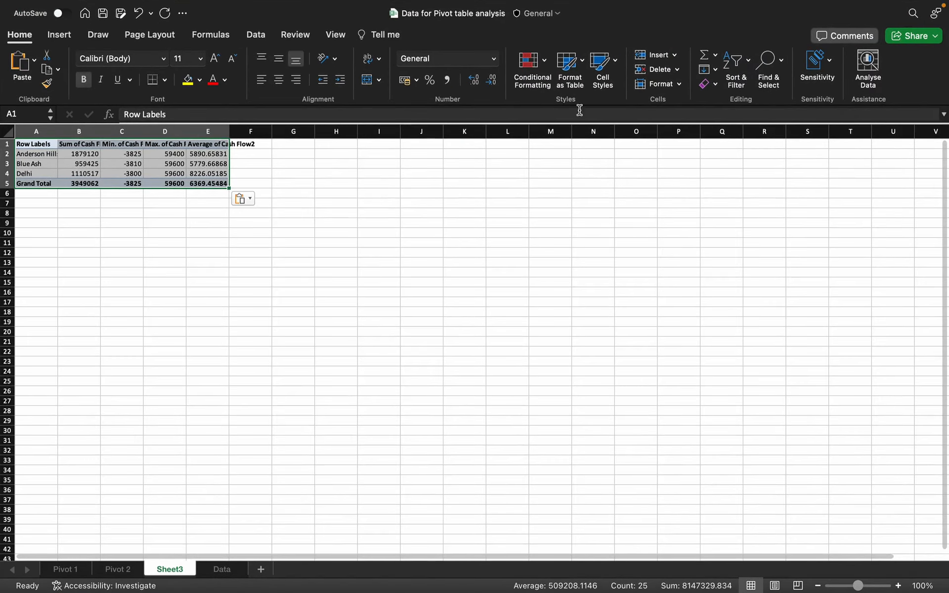
pyautogui.click(136, 176)
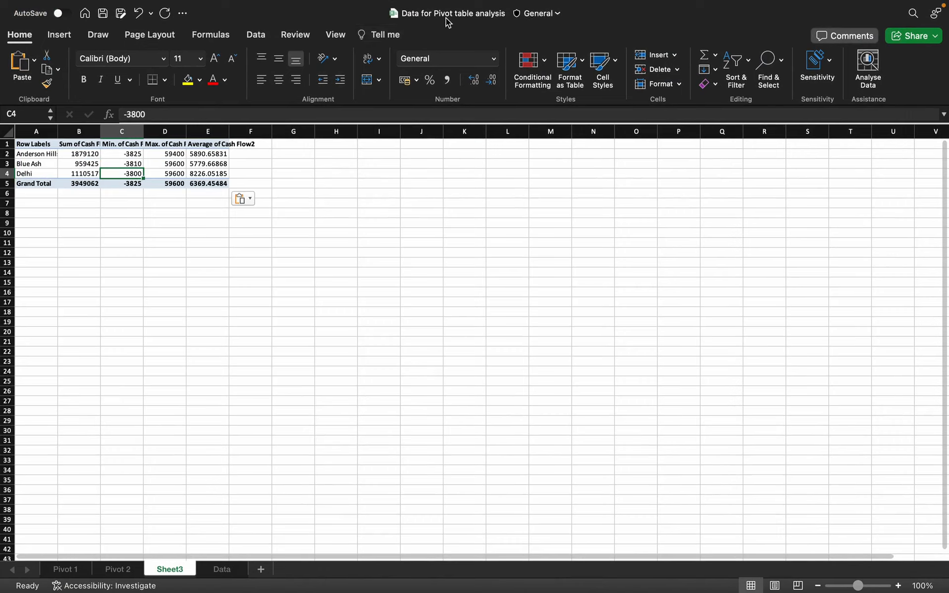
pyautogui.click(78, 154)
pyautogui.click(83, 145)
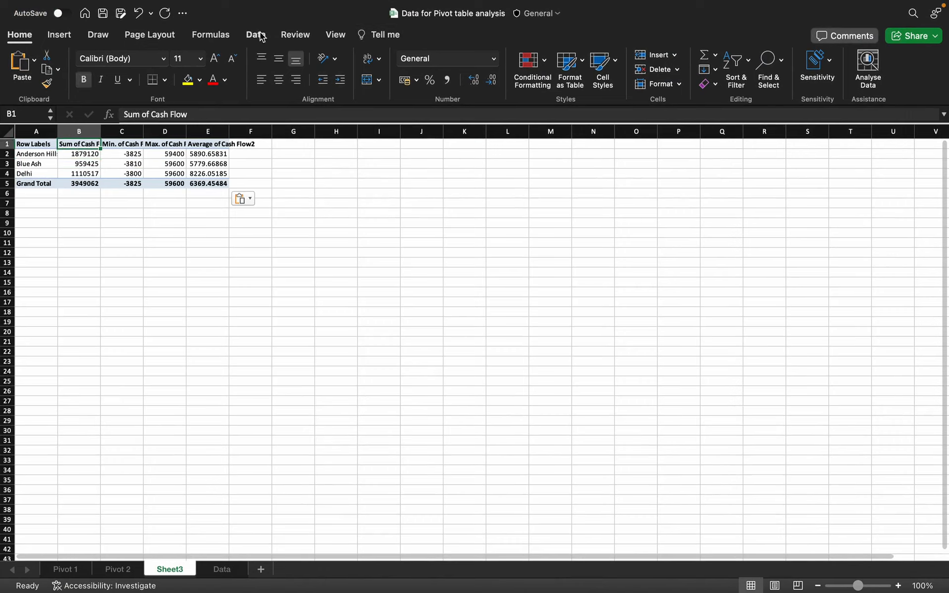
pyautogui.press('super+a')
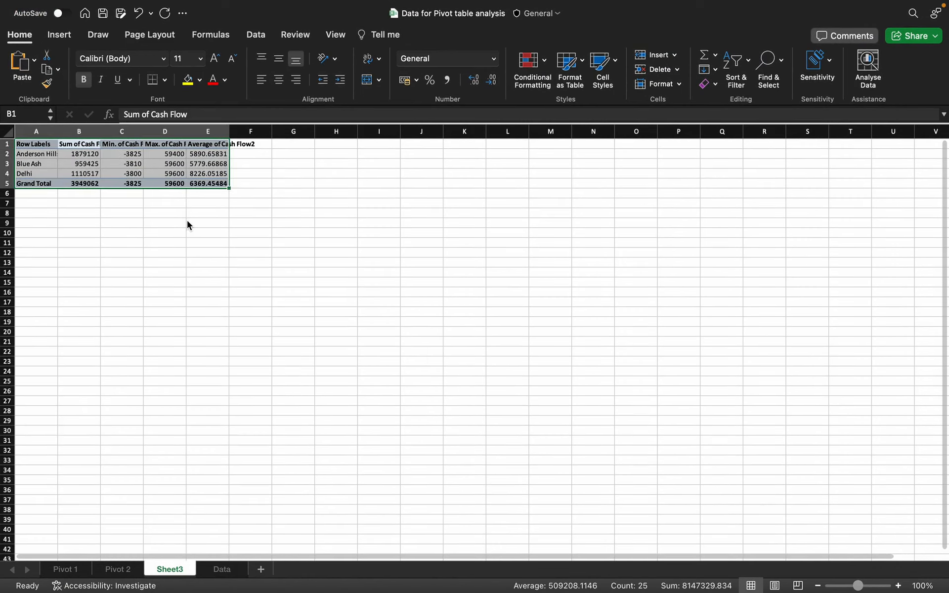
pyautogui.press('BackSpace')
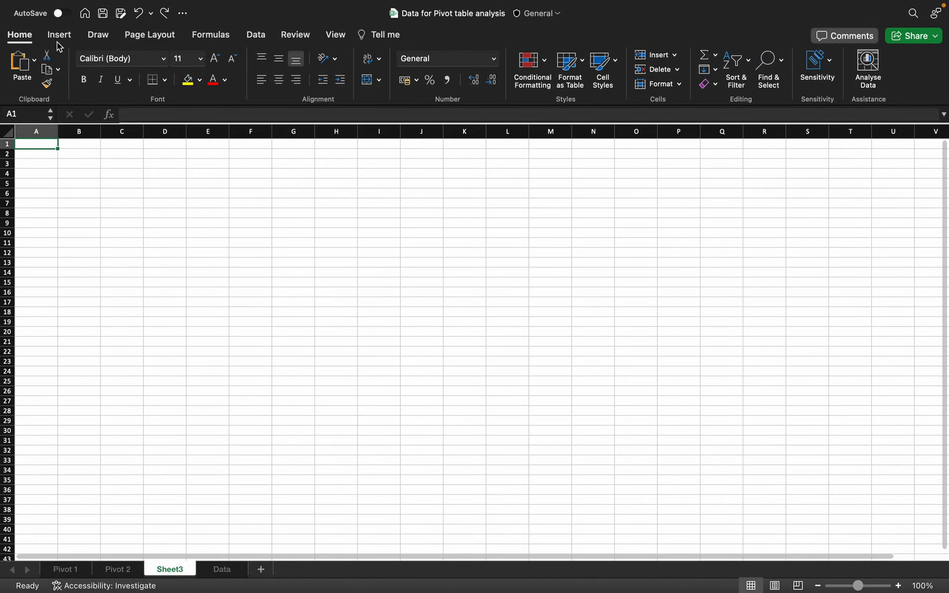
pyautogui.click(119, 569)
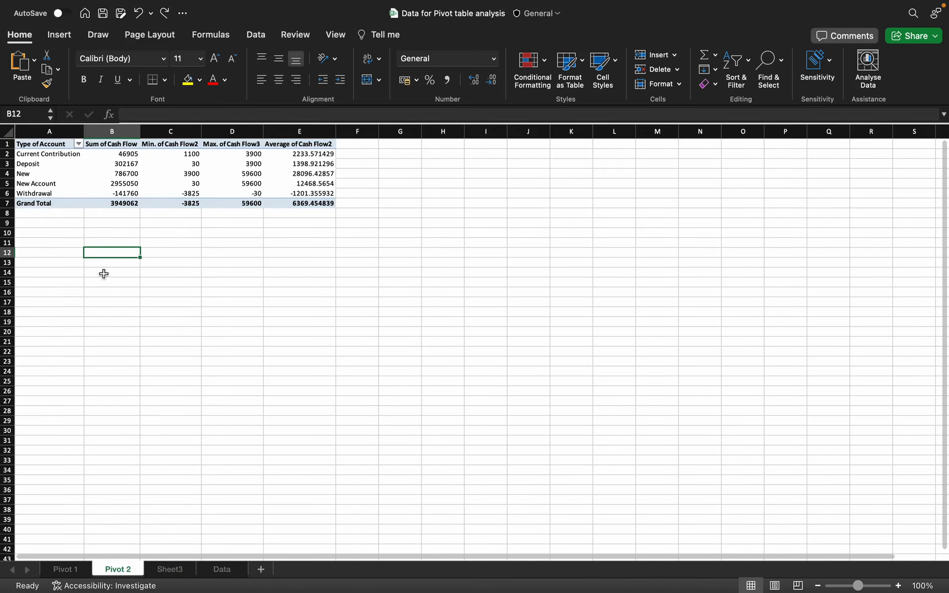
pyautogui.moveTo(48, 146); pyautogui.dragTo(291, 207)
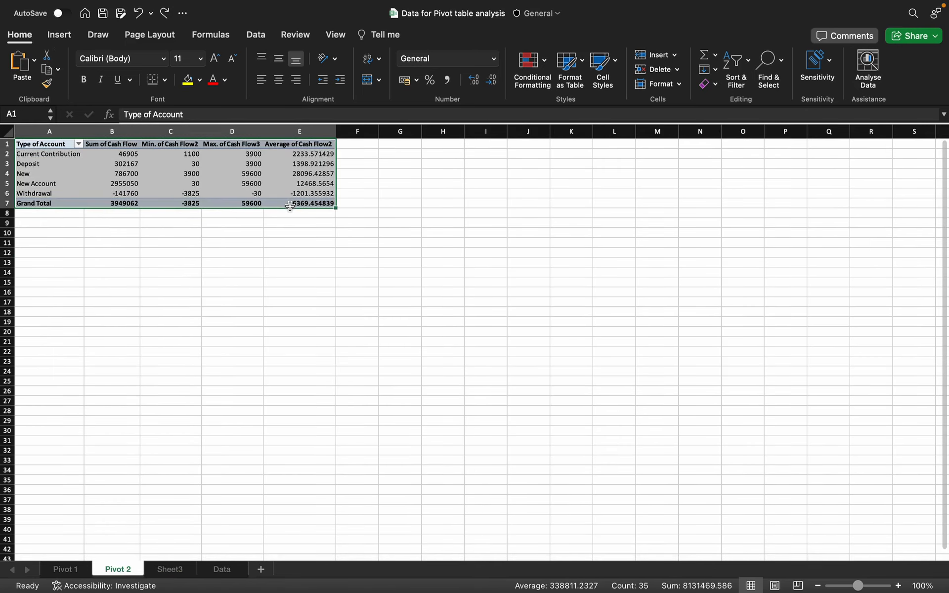
# Step: Copy the Type of Account pivot from Pivot 2 and paste it at A1 on Sheet3
pyautogui.press('cmd+c')
pyautogui.click(190, 569)
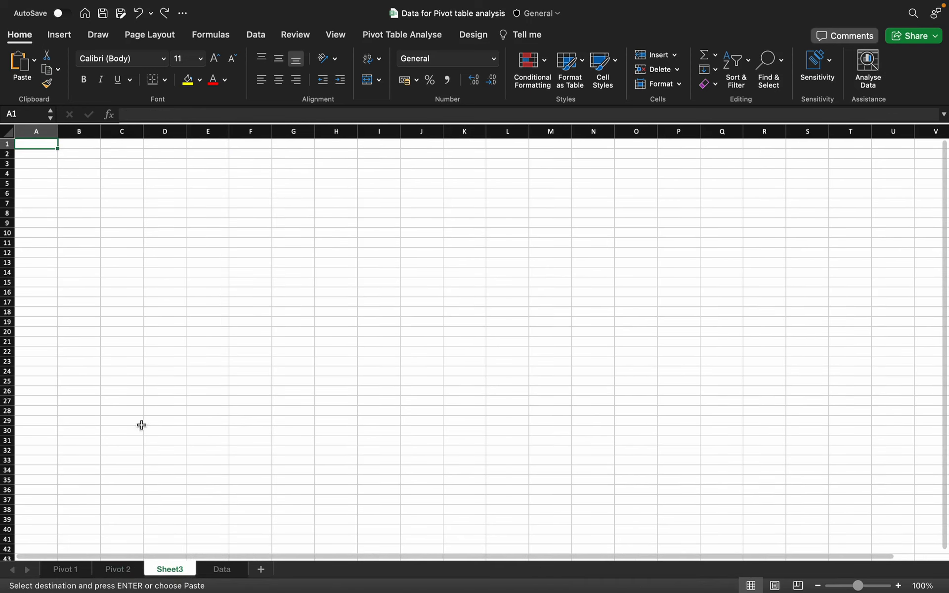
pyautogui.press('cmd+v')
pyautogui.click(129, 182)
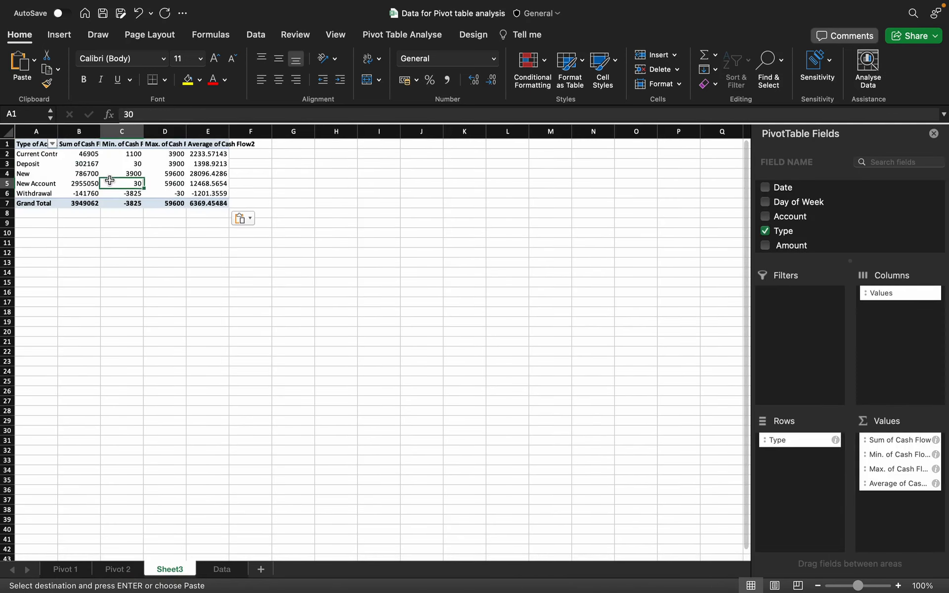
pyautogui.scroll(-2, 808, 242)
pyautogui.scroll(-1, 810, 242)
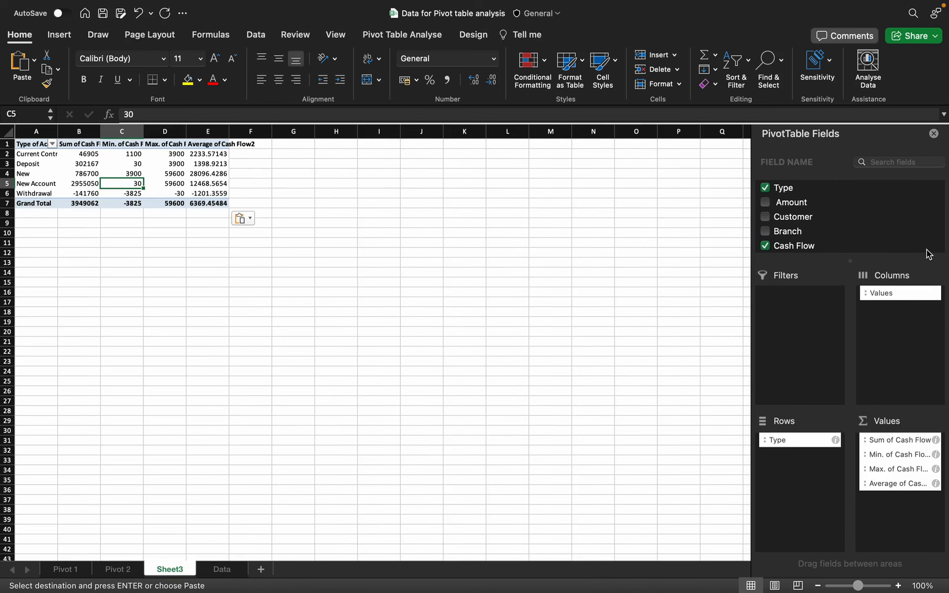
pyautogui.click(222, 569)
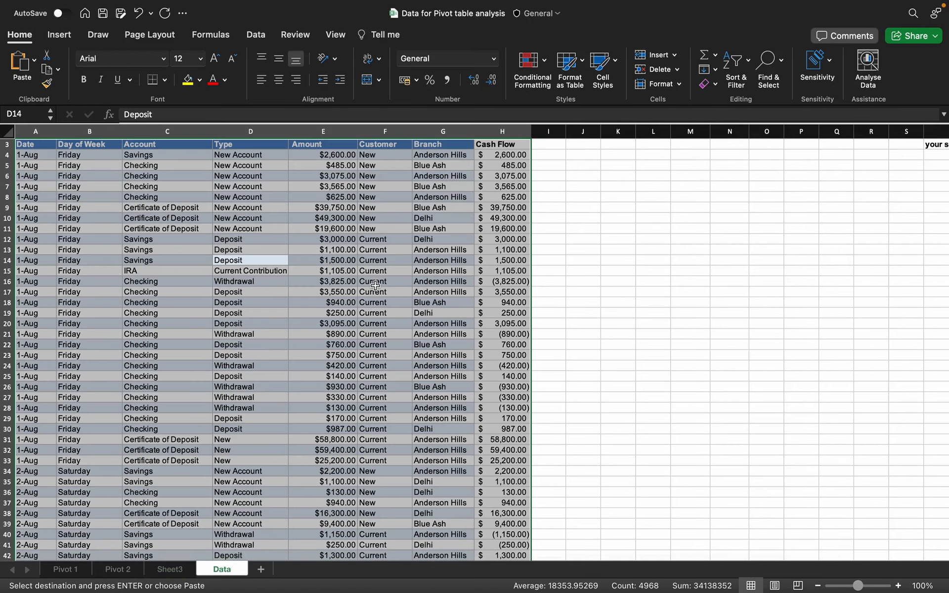
pyautogui.scroll(1, 298, 261)
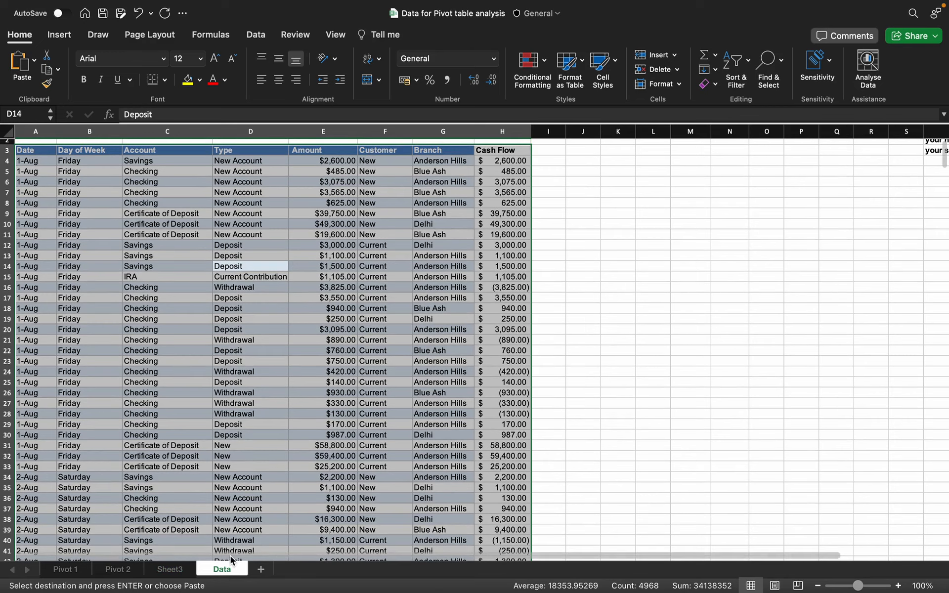
pyautogui.click(172, 569)
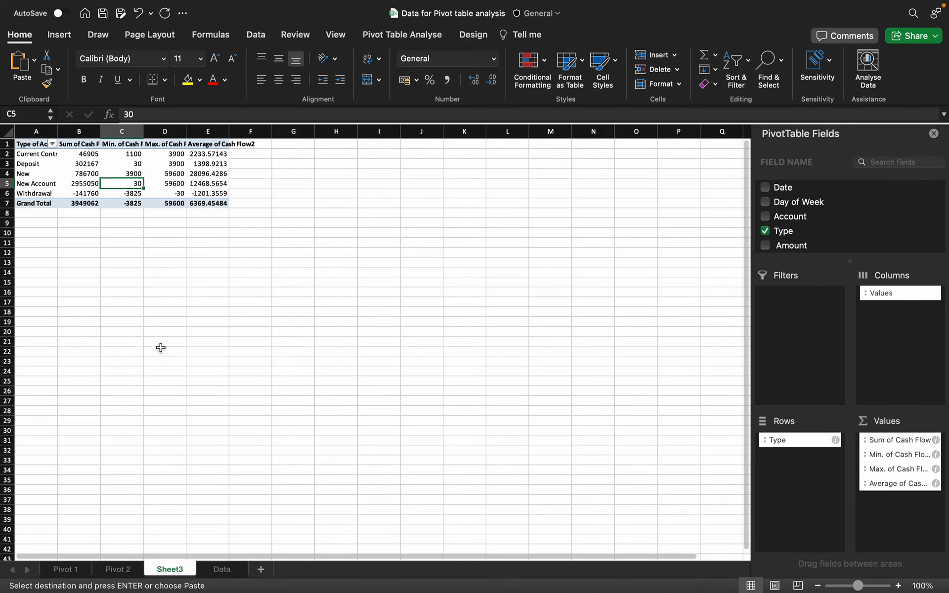
# Step: Change Sheet3's A1 header from 'Type of Account' to 'Type of Customer'
pyautogui.click(41, 144)
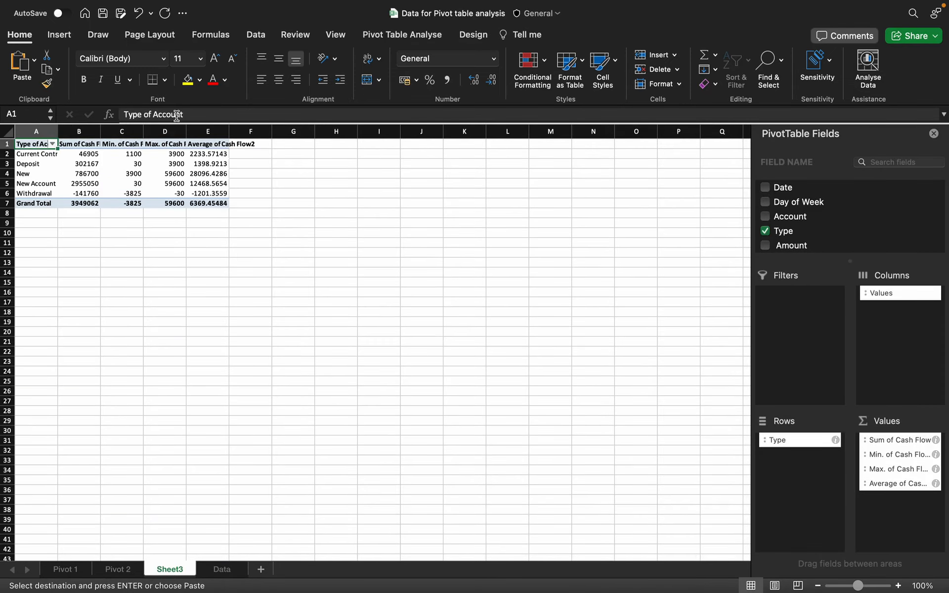
pyautogui.moveTo(191, 114); pyautogui.dragTo(155, 111)
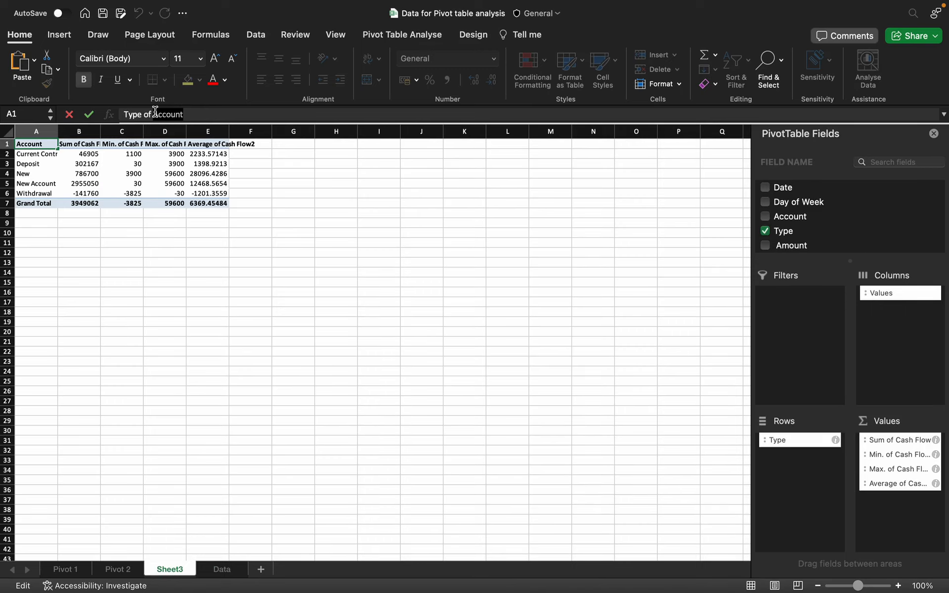
pyautogui.write('Customer')
pyautogui.click(44, 252)
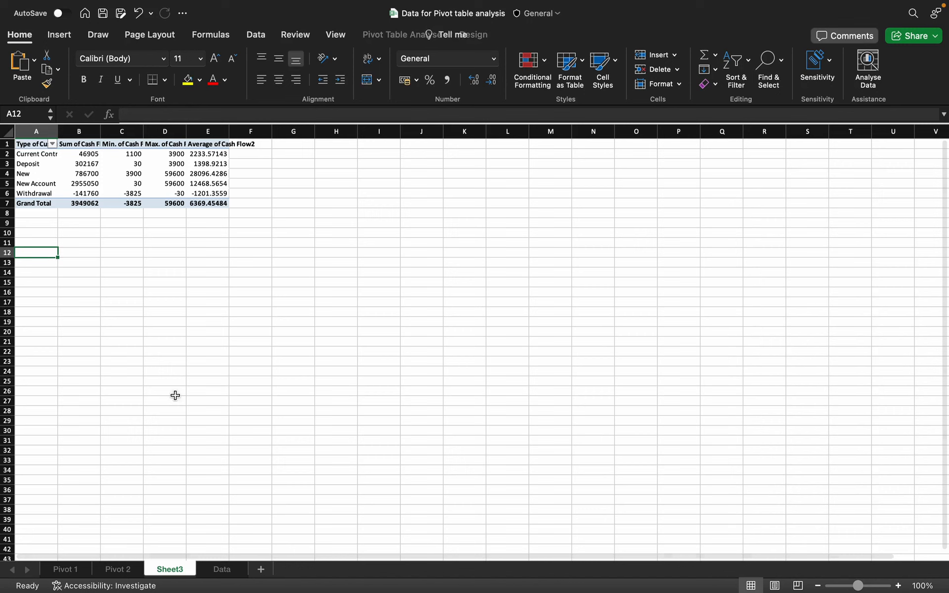
# Step: Go back to Pivot 2 and select its Type of Account header in A1
pyautogui.click(220, 574)
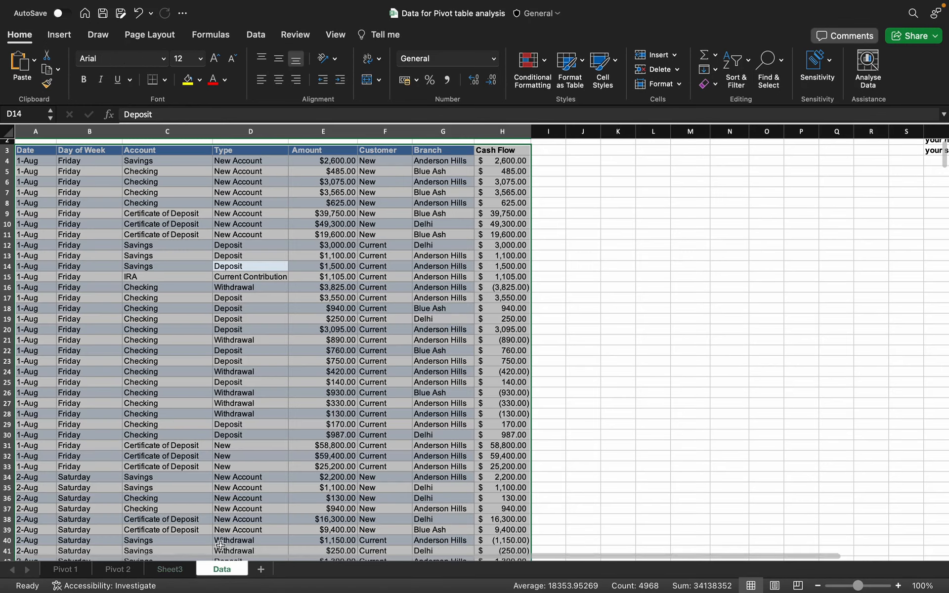
pyautogui.click(186, 574)
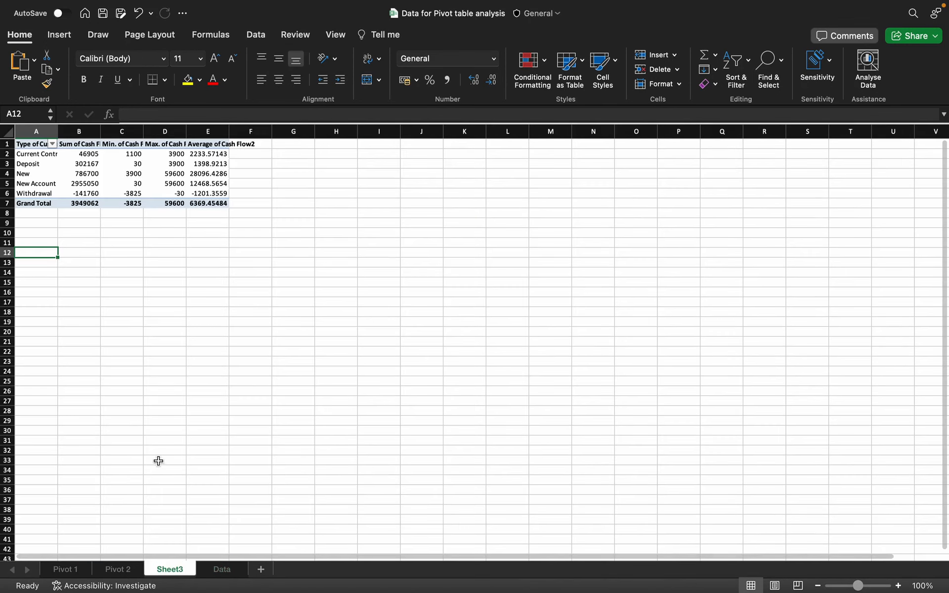
pyautogui.click(118, 569)
pyautogui.click(156, 115)
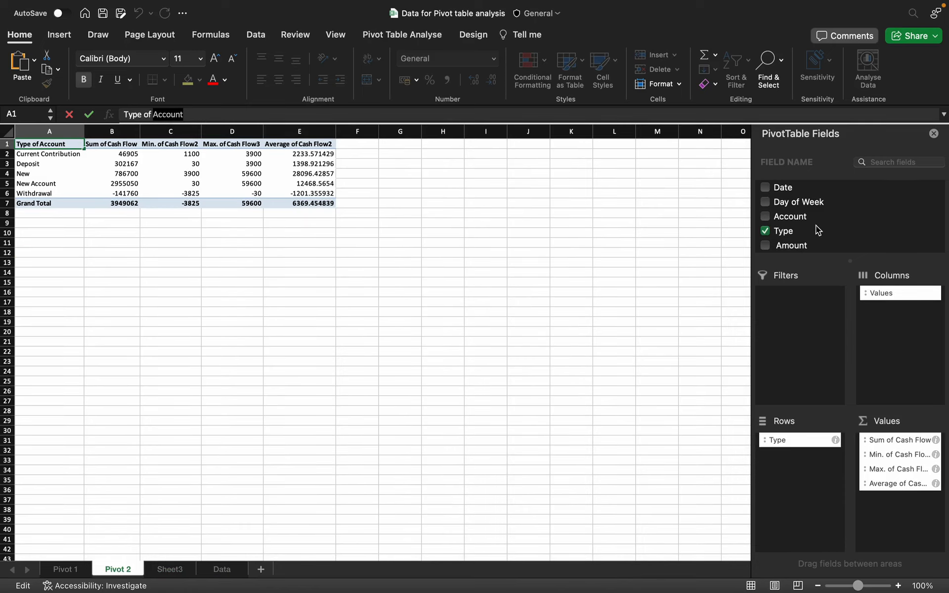
# Step: Replace Type with Account as the row field of Pivot 2's pivot table
pyautogui.scroll(-3, 800, 223)
pyautogui.click(765, 197)
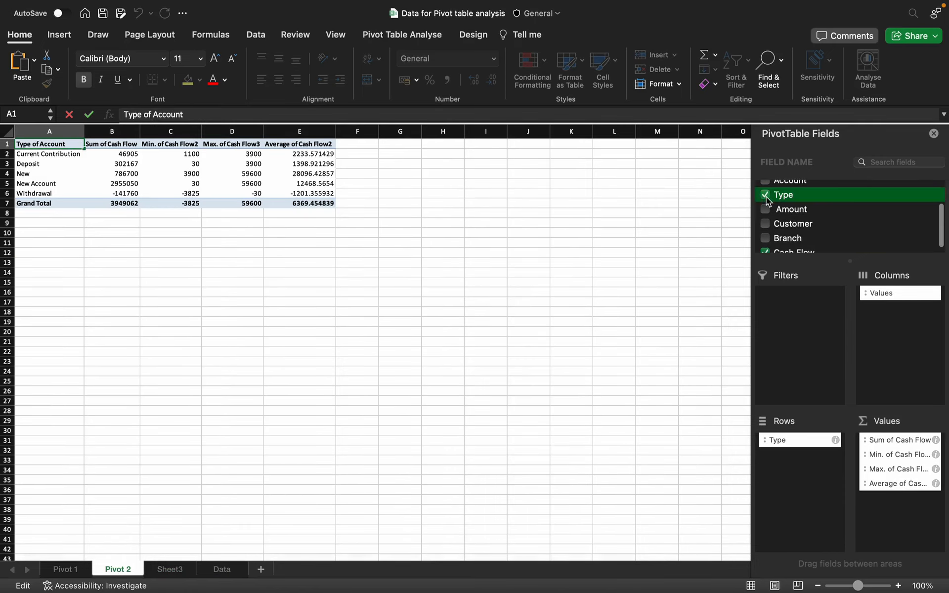
pyautogui.scroll(-1, 767, 232)
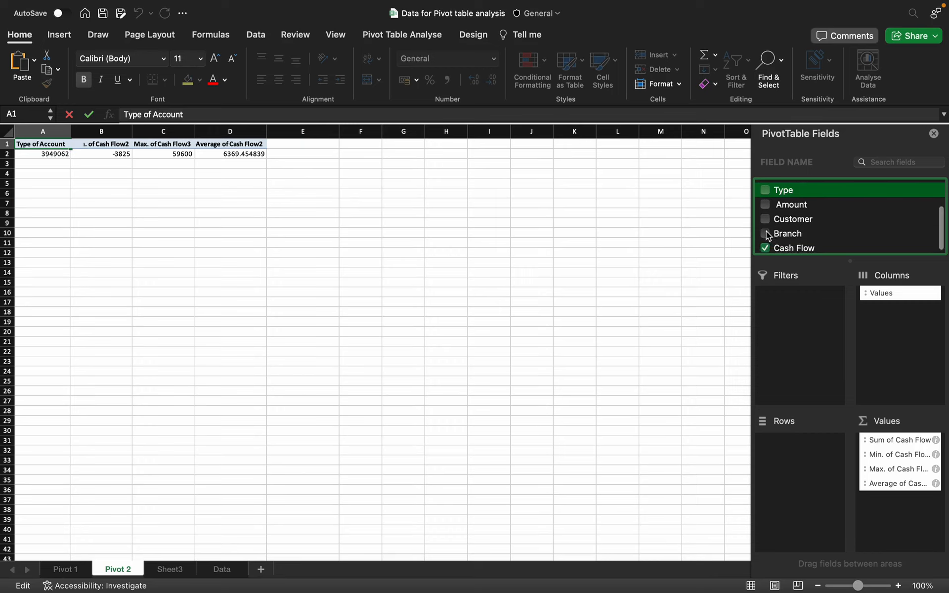
pyautogui.scroll(3, 767, 236)
pyautogui.click(765, 217)
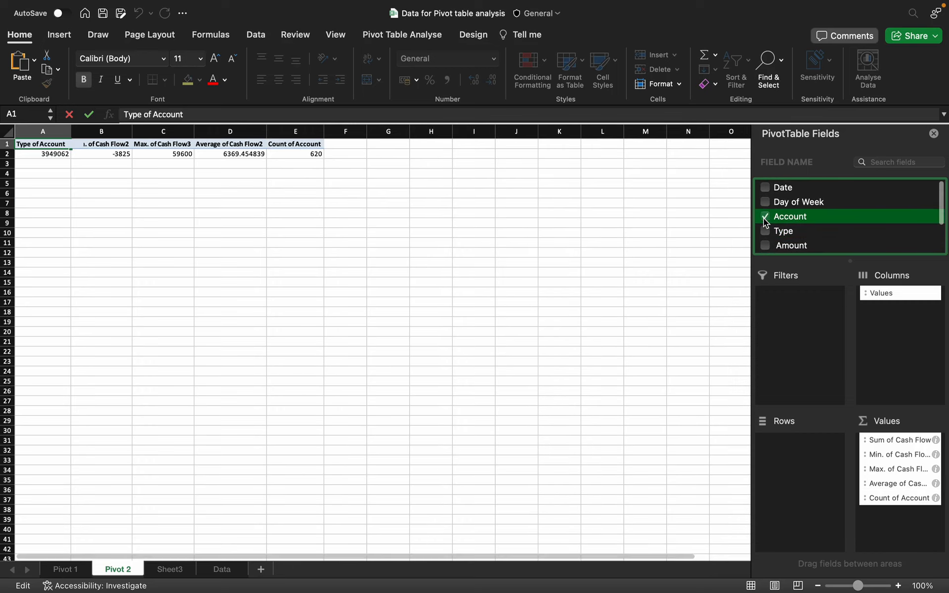
pyautogui.moveTo(866, 499); pyautogui.dragTo(797, 482)
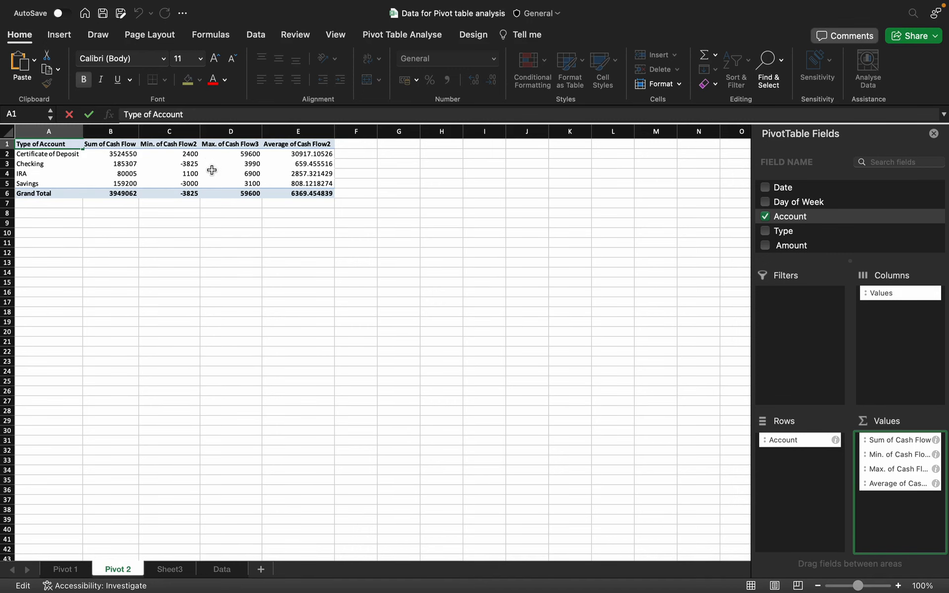
pyautogui.click(226, 573)
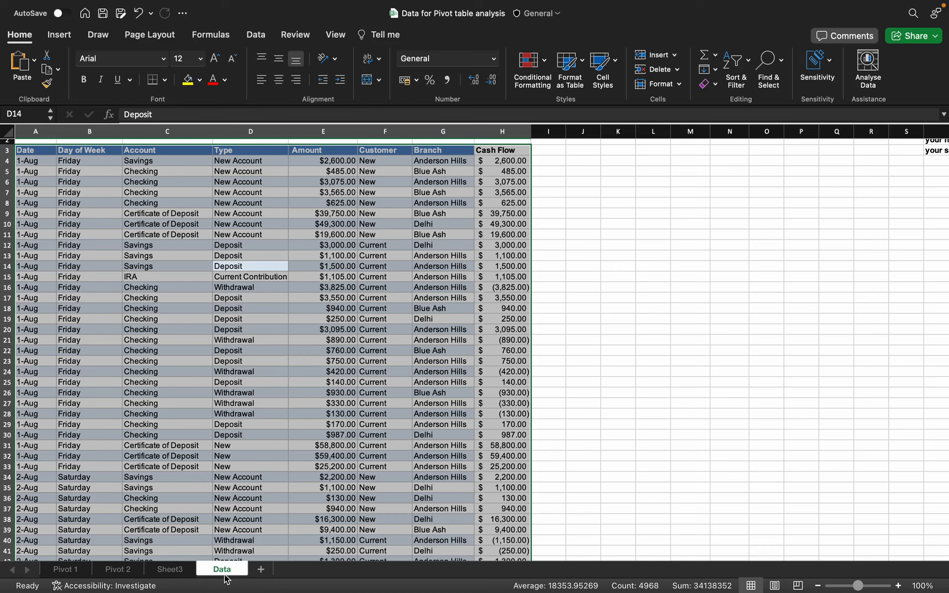
# Step: Rename the Sheet3 tab to 'pivot 3'
pyautogui.click(156, 572)
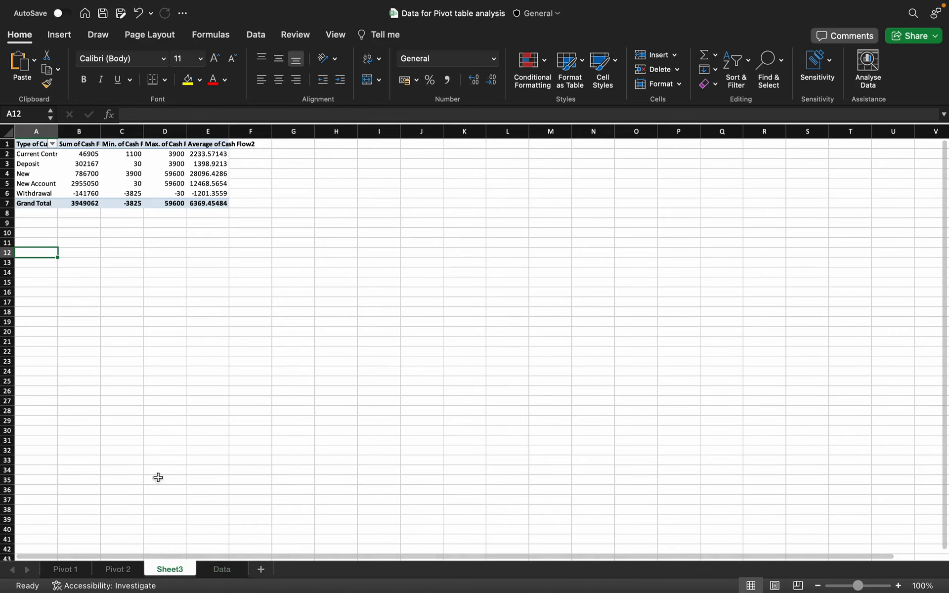
pyautogui.rightClick(169, 568)
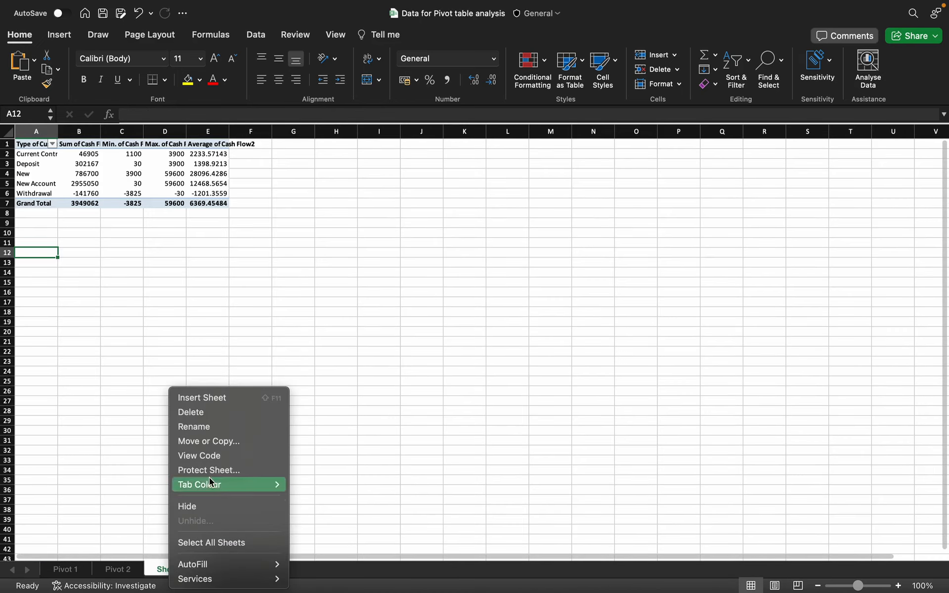
pyautogui.click(206, 426)
pyautogui.write('pivot')
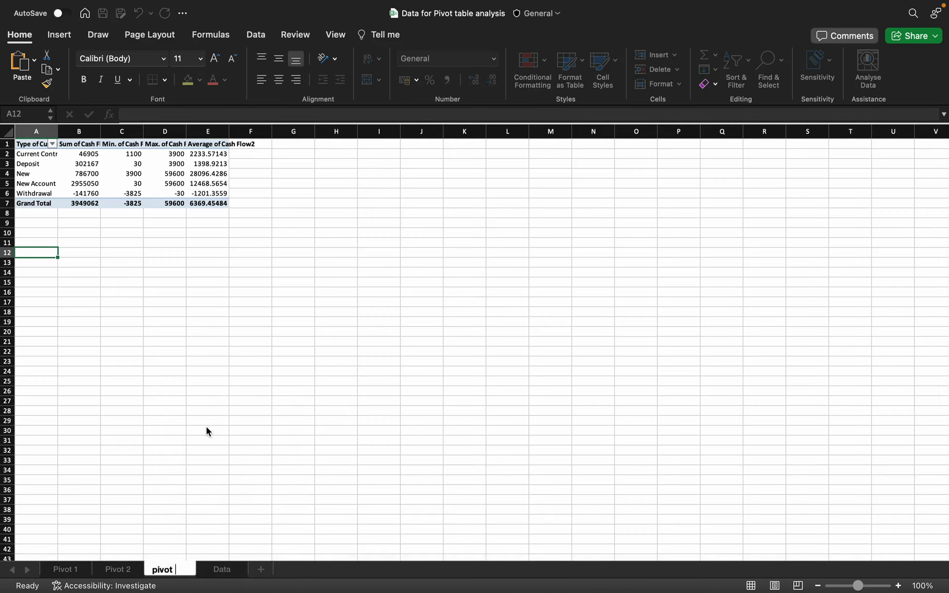
pyautogui.write(' 3')
pyautogui.click(231, 404)
pyautogui.click(66, 569)
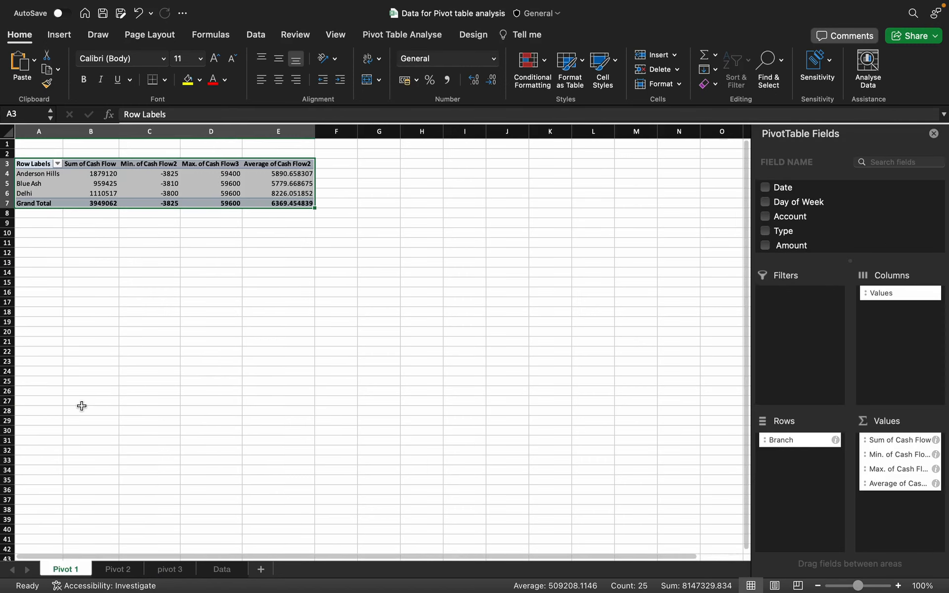
# Step: Change the Row Labels header in A3 of Pivot 1 to 'Branch'
pyautogui.click(38, 166)
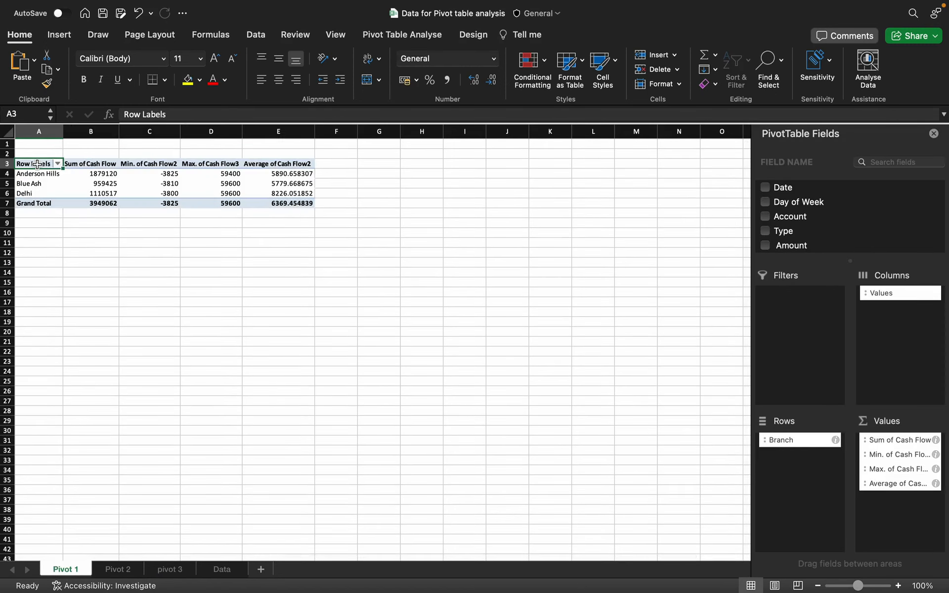
pyautogui.scroll(-2, 788, 229)
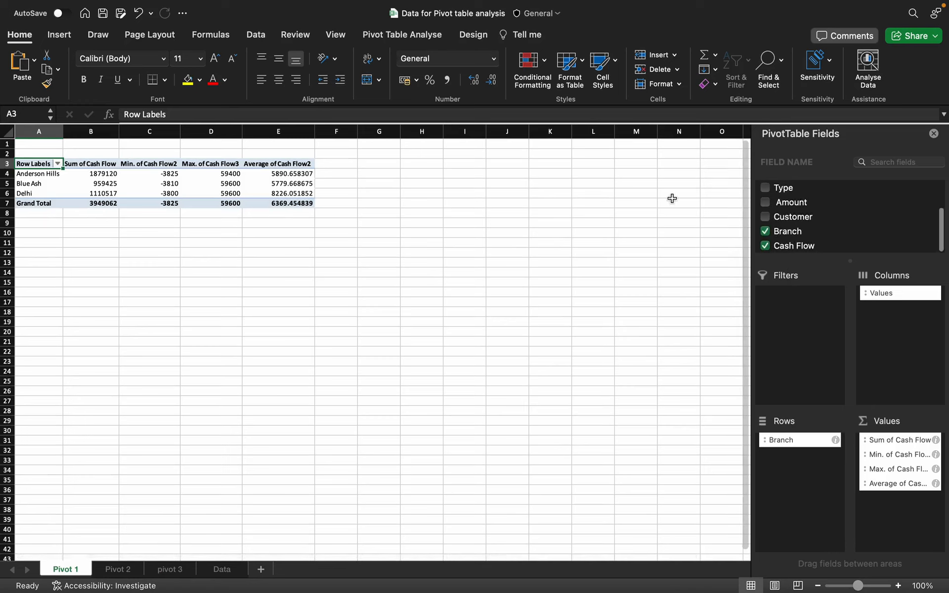
pyautogui.doubleClick(42, 163)
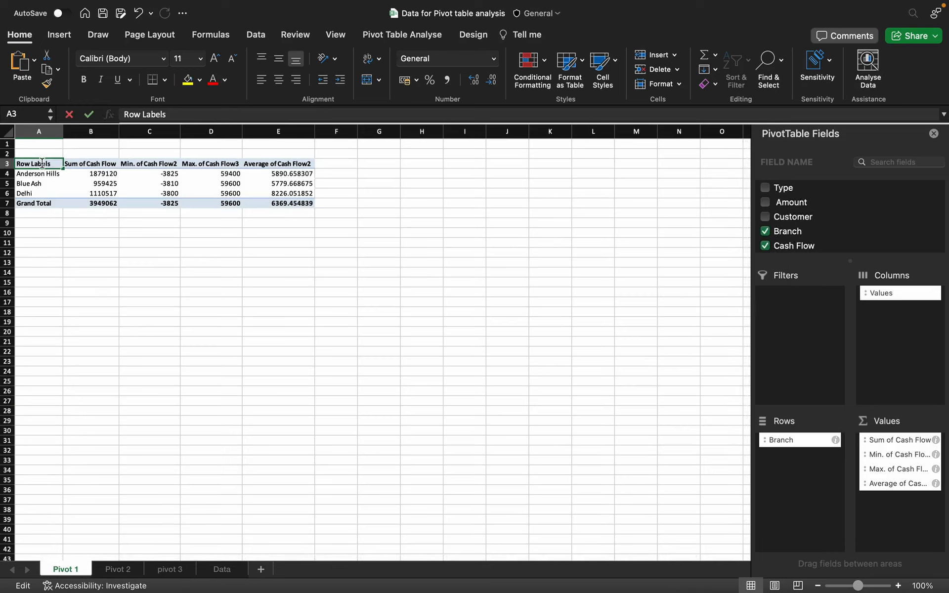
pyautogui.moveTo(183, 116); pyautogui.dragTo(83, 114)
pyautogui.write('b')
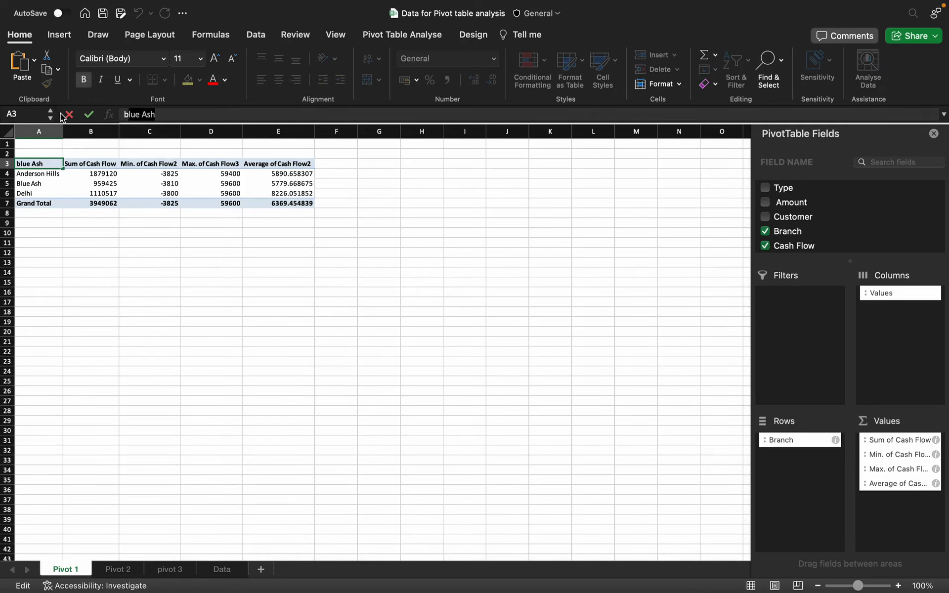
pyautogui.write('ra')
pyautogui.press('BackSpace')
pyautogui.press('BackSpace')
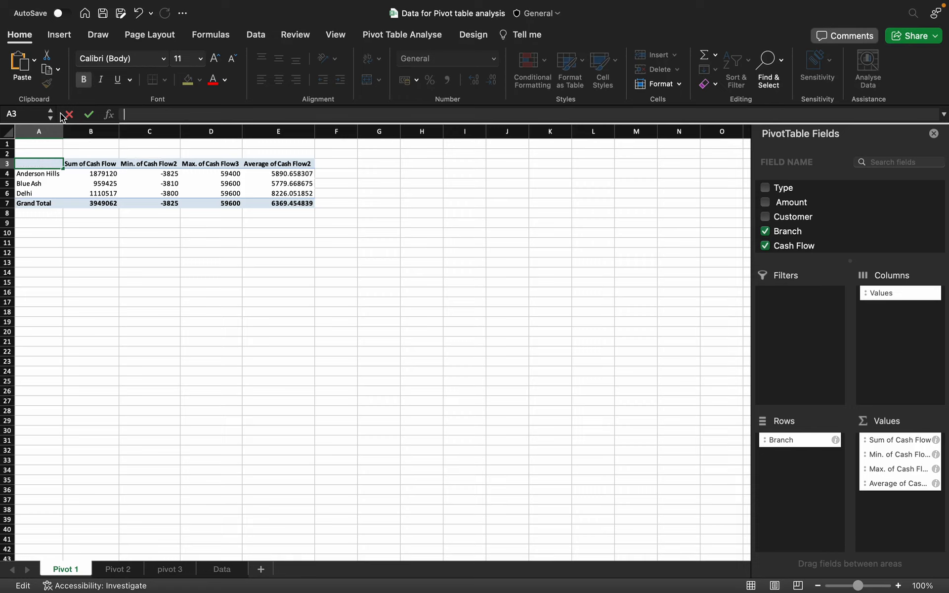
pyautogui.write('Branch')
pyautogui.click(77, 301)
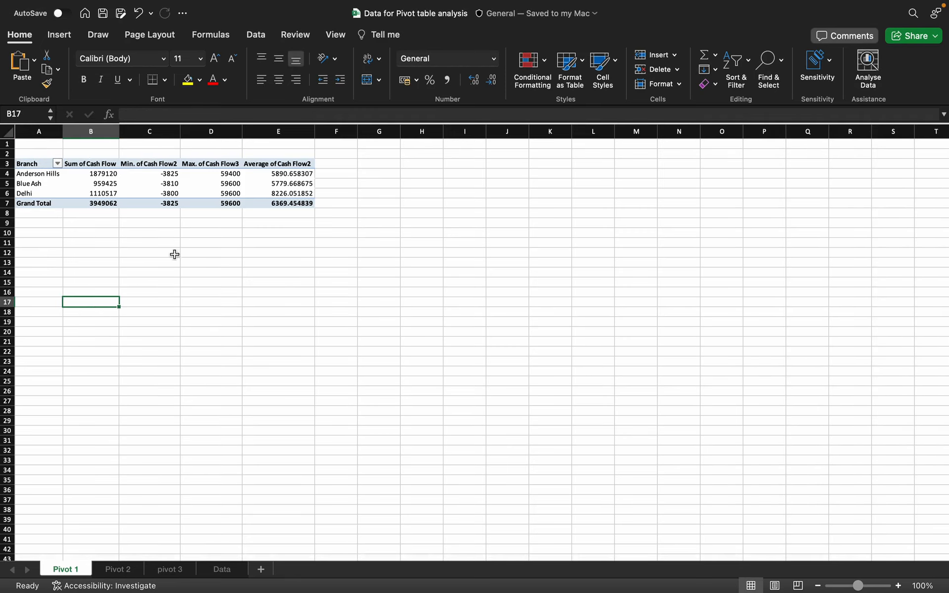
pyautogui.click(123, 569)
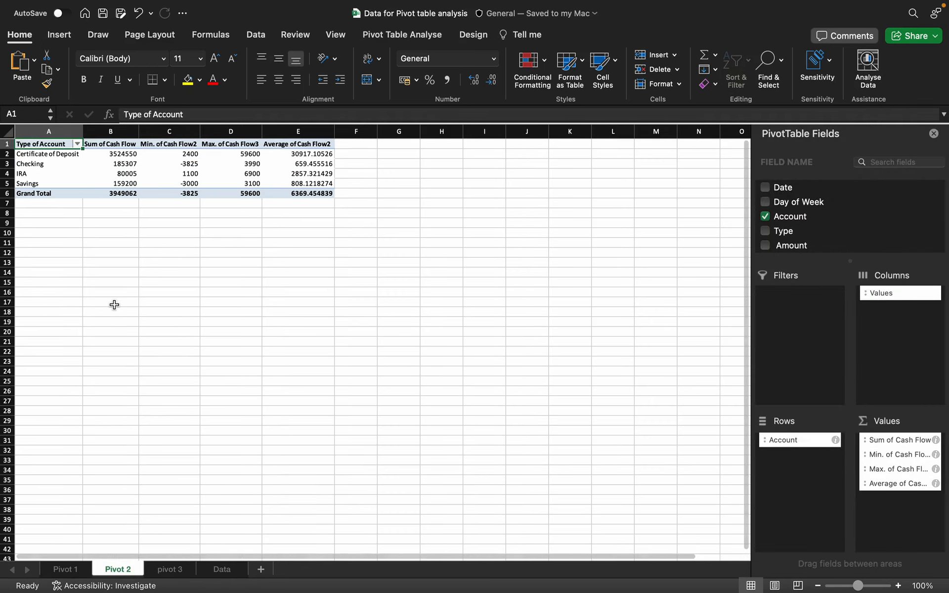
# Step: Autofit all columns on the pivot 3 sheet so the full labels show
pyautogui.click(175, 569)
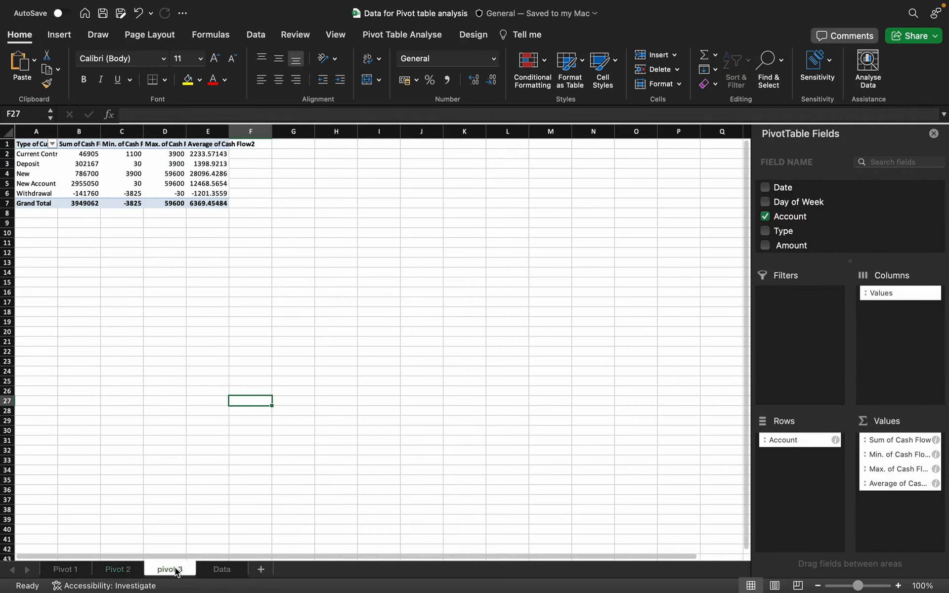
pyautogui.click(58, 132)
pyautogui.click(7, 131)
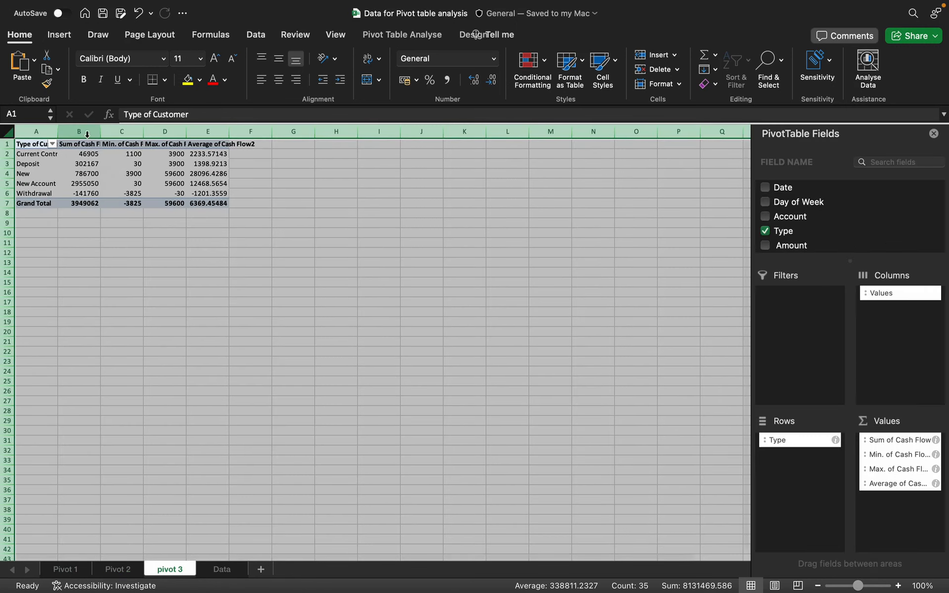
pyautogui.doubleClick(58, 132)
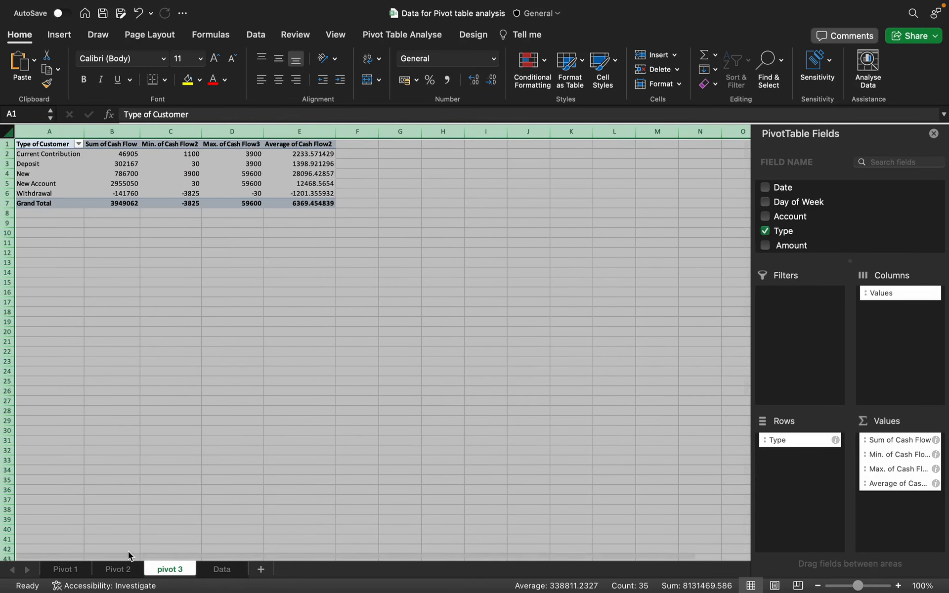
# Step: Return to Pivot 1 and select the Branch and Sum of Cash Flow cells A3:B7
pyautogui.click(123, 574)
pyautogui.click(70, 571)
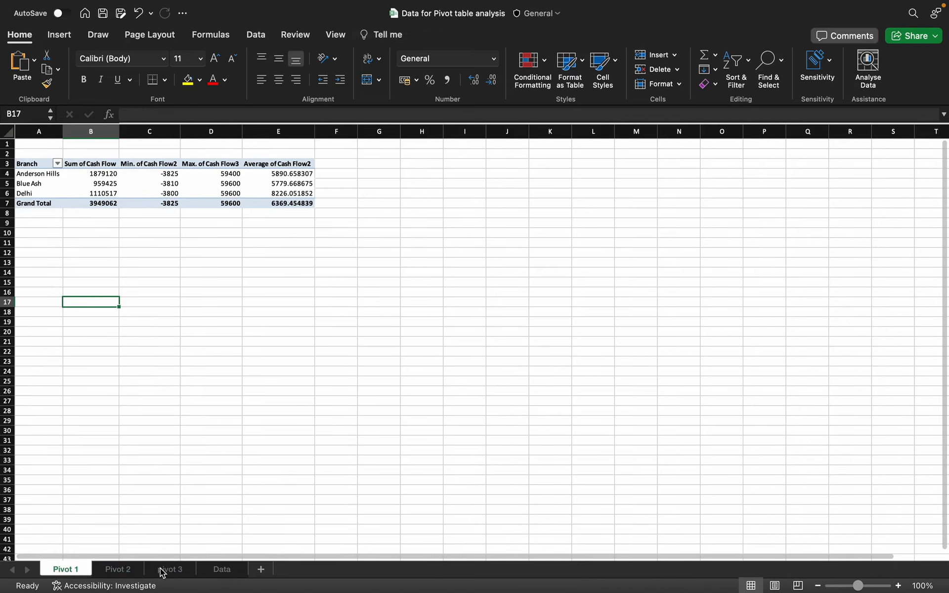
pyautogui.click(125, 572)
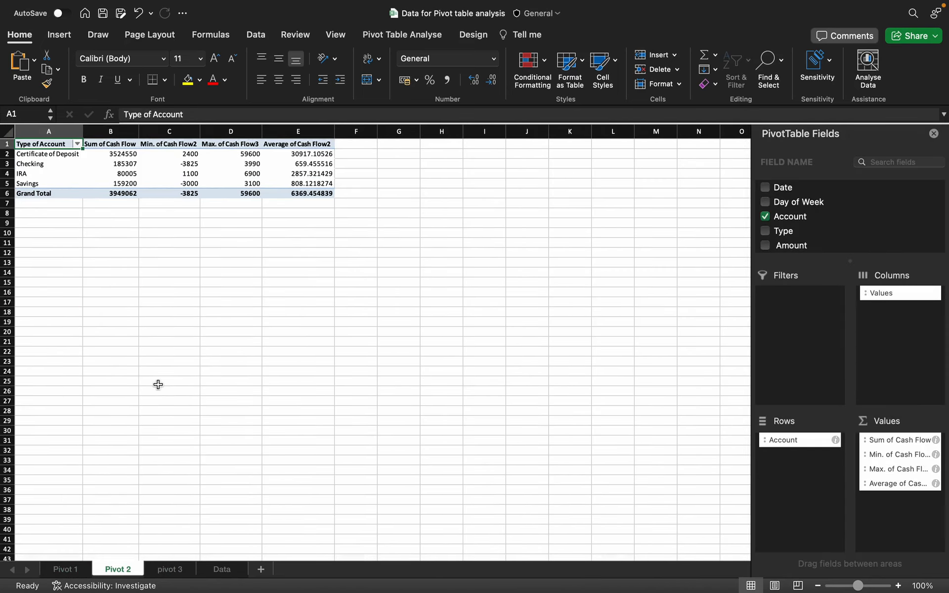
pyautogui.click(65, 569)
pyautogui.moveTo(27, 163); pyautogui.dragTo(89, 202)
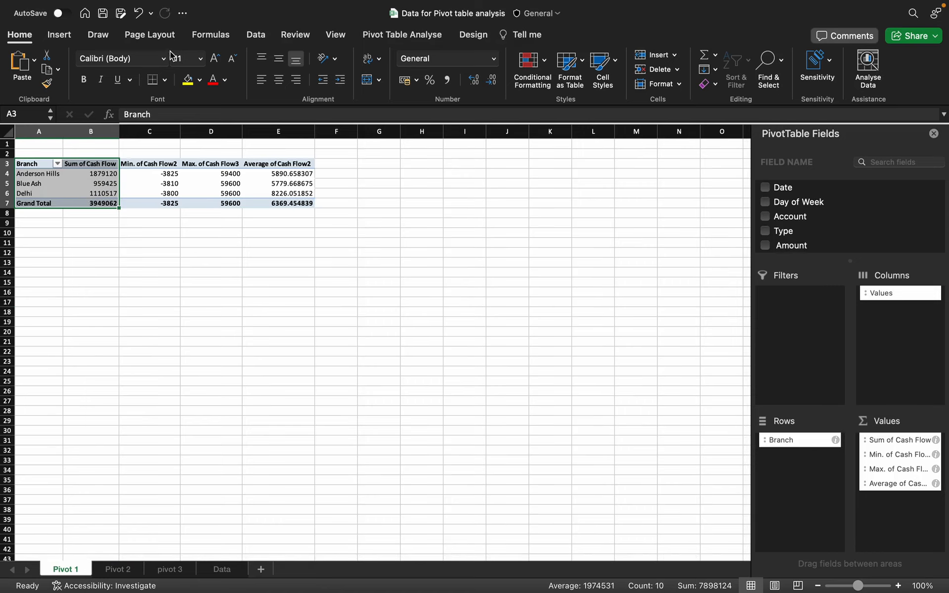
pyautogui.click(63, 37)
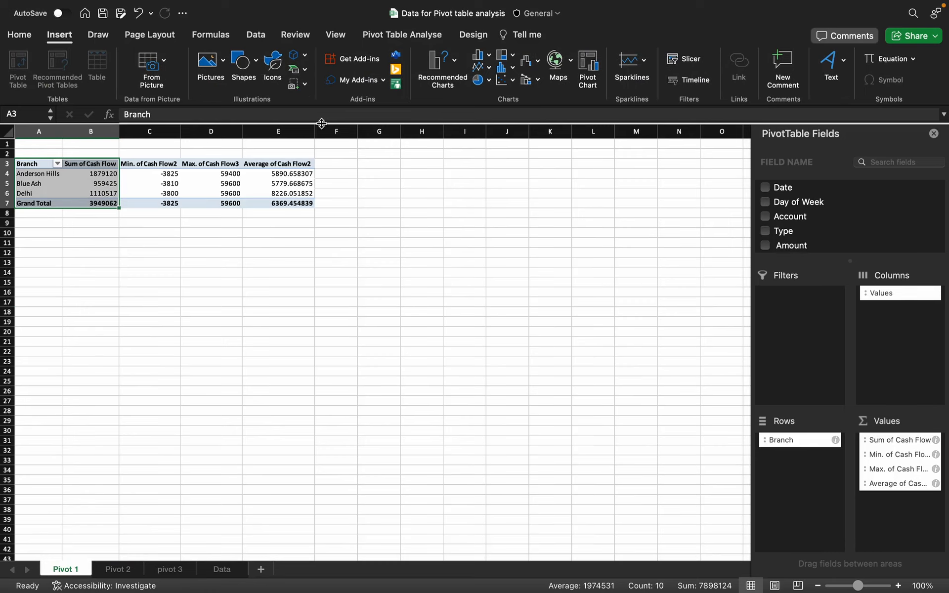
pyautogui.click(461, 81)
pyautogui.click(458, 69)
pyautogui.click(492, 55)
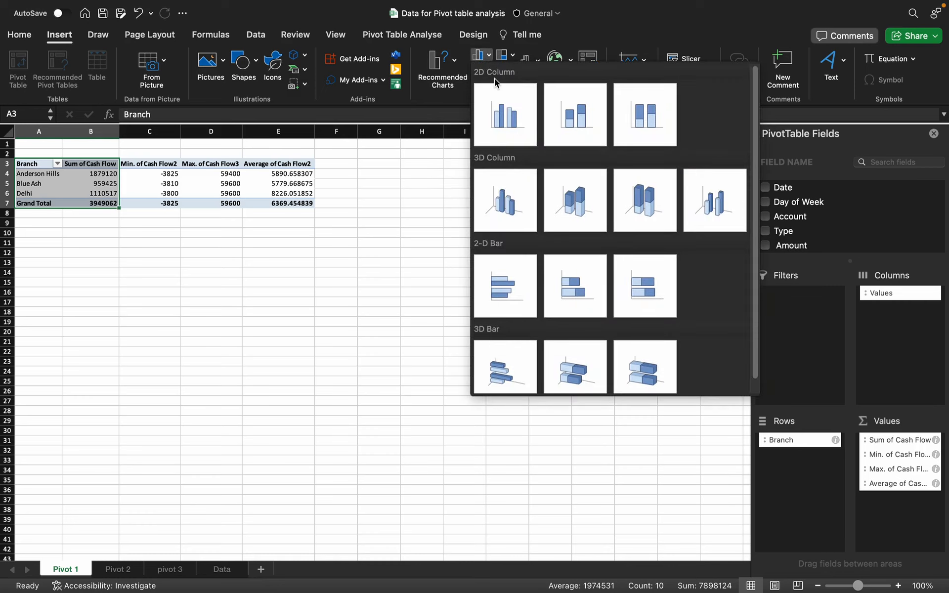
pyautogui.click(496, 105)
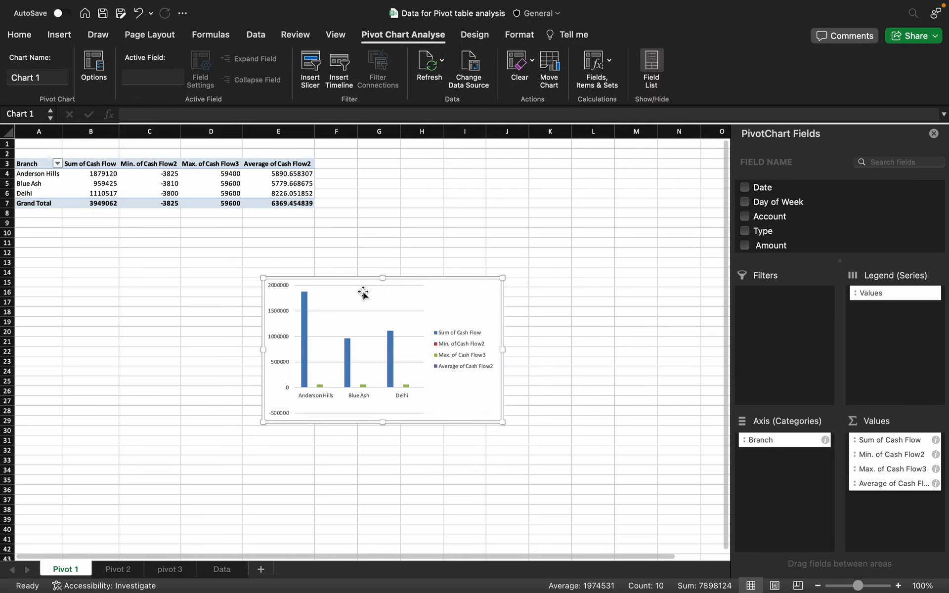
pyautogui.moveTo(363, 294); pyautogui.dragTo(365, 291)
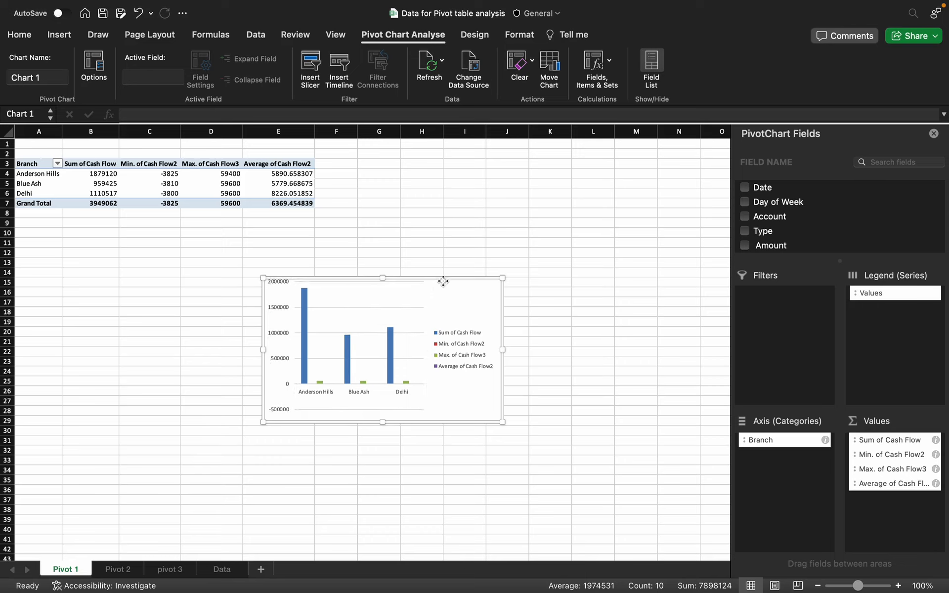
pyautogui.moveTo(443, 280); pyautogui.dragTo(457, 240)
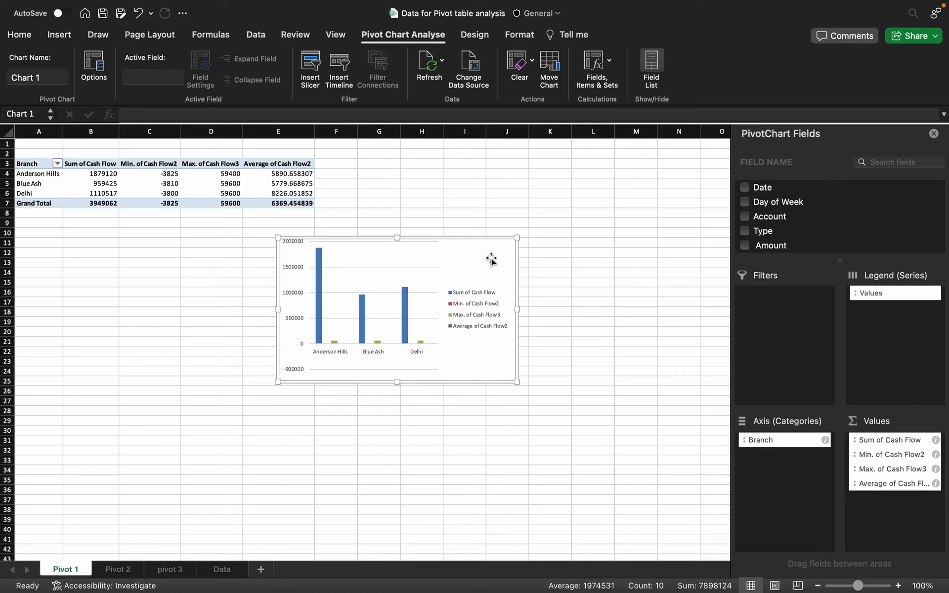
pyautogui.press('Delete')
pyautogui.click(35, 164)
# Step: Copy the Branch and Sum of Cash Flow cells A3:B7 and paste them at A12
pyautogui.moveTo(32, 163); pyautogui.dragTo(119, 208)
pyautogui.press('super+c')
pyautogui.click(26, 253)
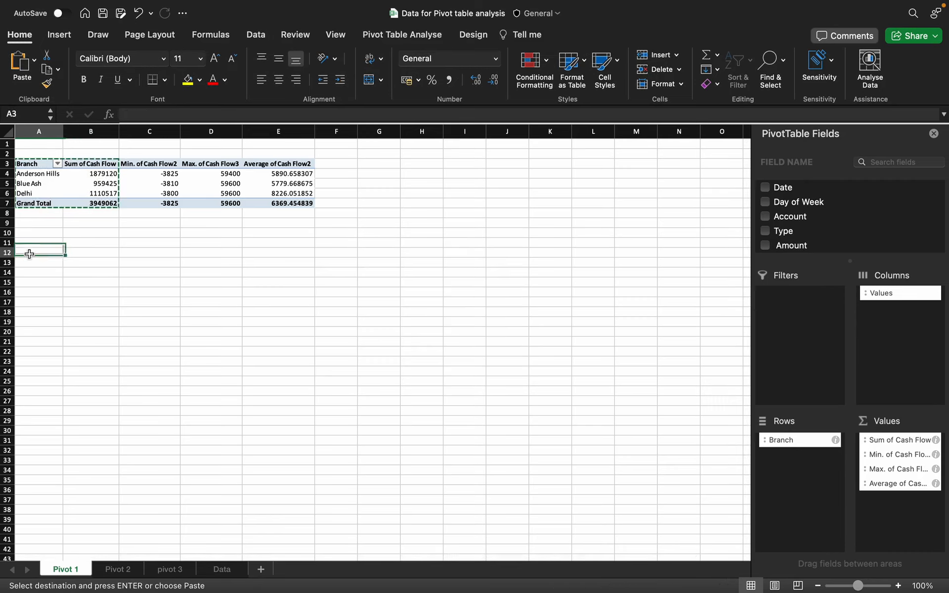
pyautogui.press('super+v')
pyautogui.click(91, 312)
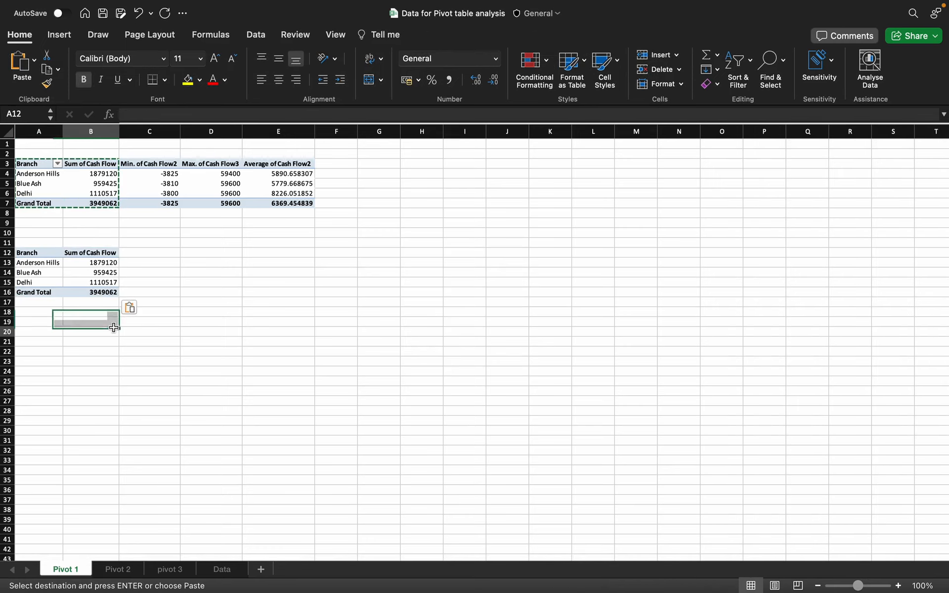
pyautogui.click(91, 332)
pyautogui.click(54, 265)
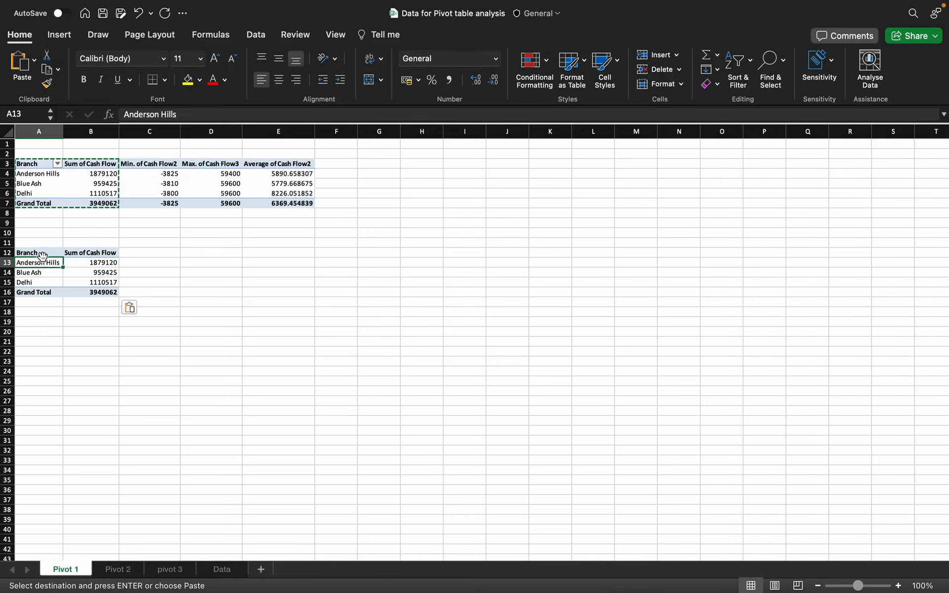
pyautogui.moveTo(41, 252); pyautogui.dragTo(94, 290)
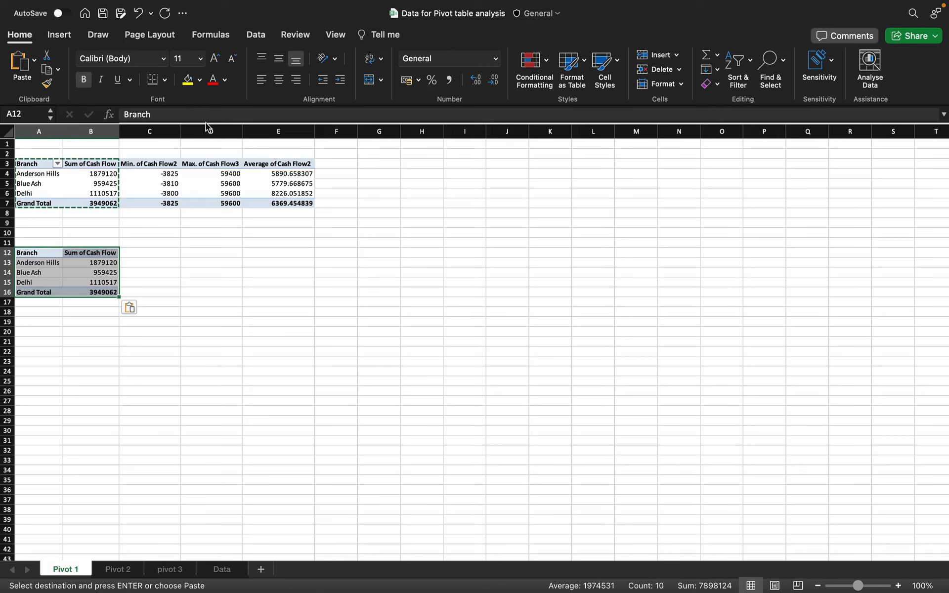
# Step: Insert a 2-D clustered column chart of A12:B16 and move it beside the copied table
pyautogui.click(59, 35)
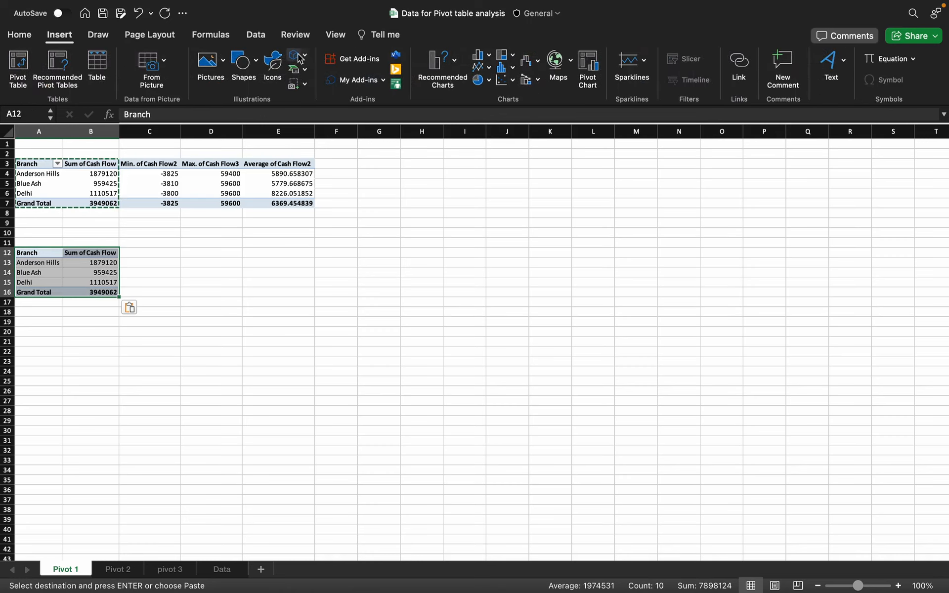
pyautogui.click(479, 56)
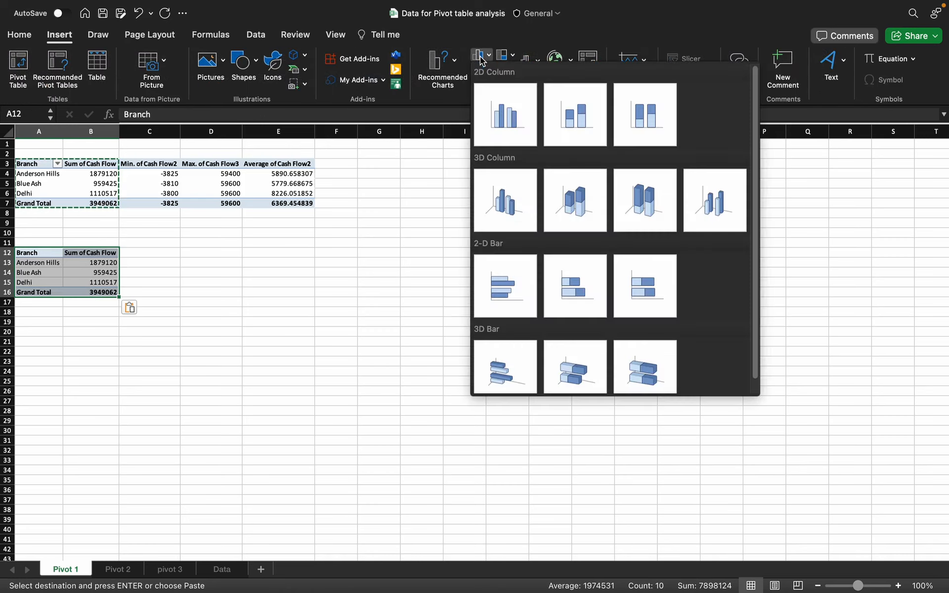
pyautogui.click(502, 126)
pyautogui.moveTo(420, 312); pyautogui.dragTo(357, 301)
# Step: Inspect the chart's data series and source cells, then reselect the Sum of Cash Flow chart
pyautogui.rightClick(358, 366)
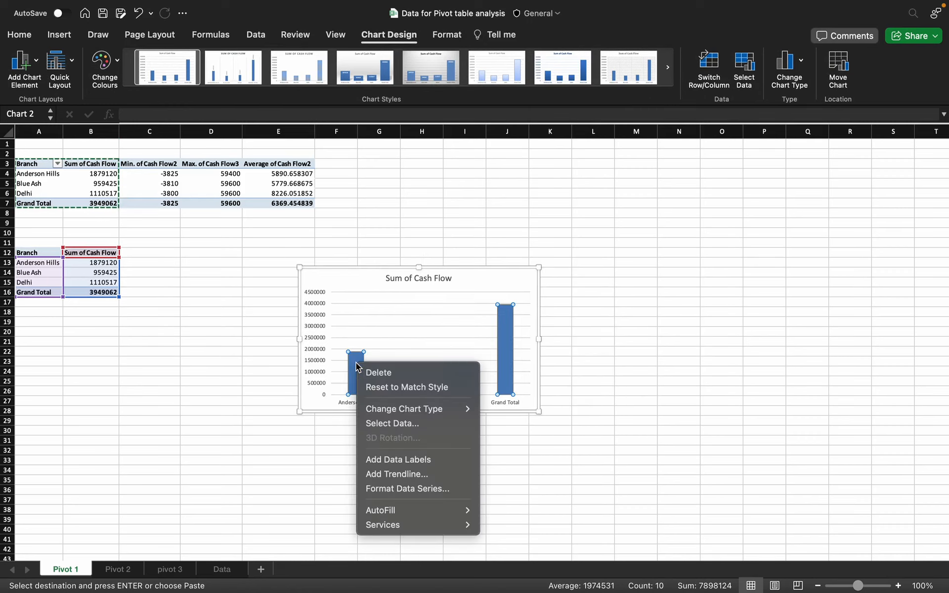
pyautogui.press('Escape')
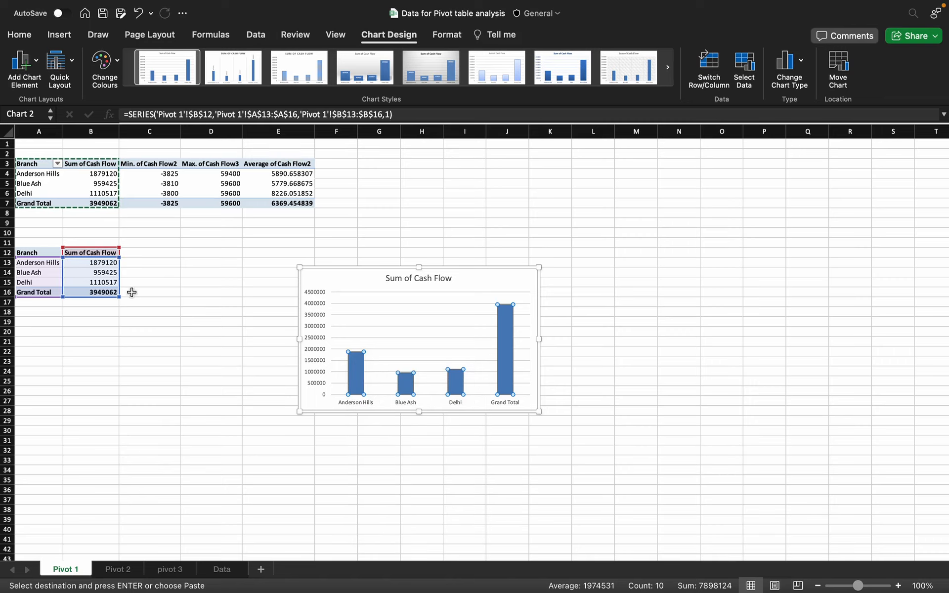
pyautogui.click(44, 281)
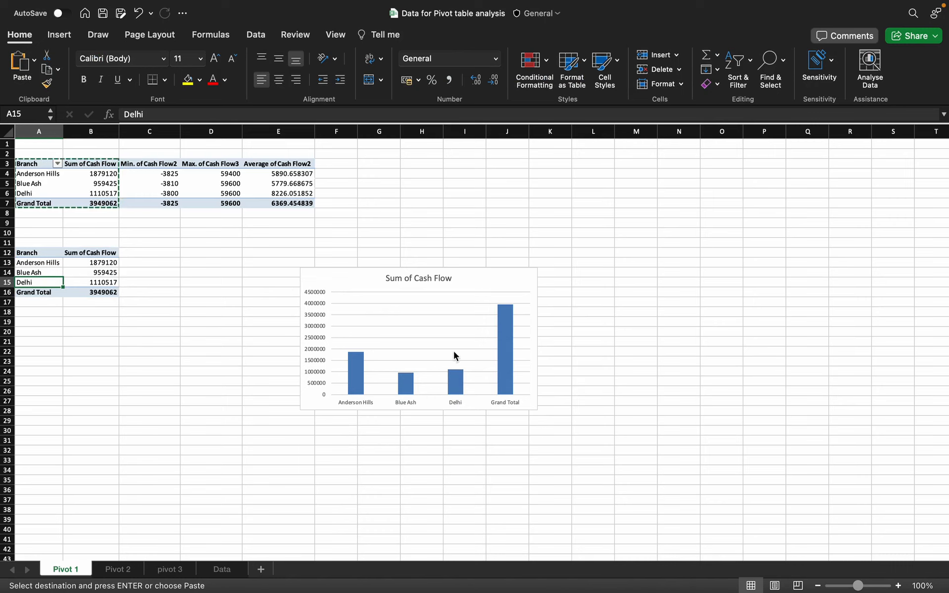
pyautogui.click(513, 355)
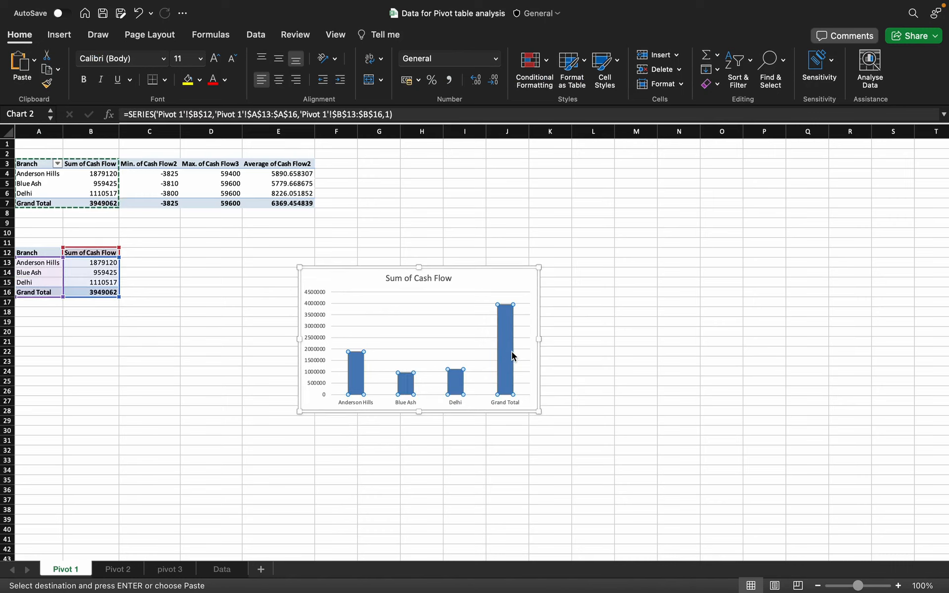
pyautogui.click(42, 251)
pyautogui.click(77, 271)
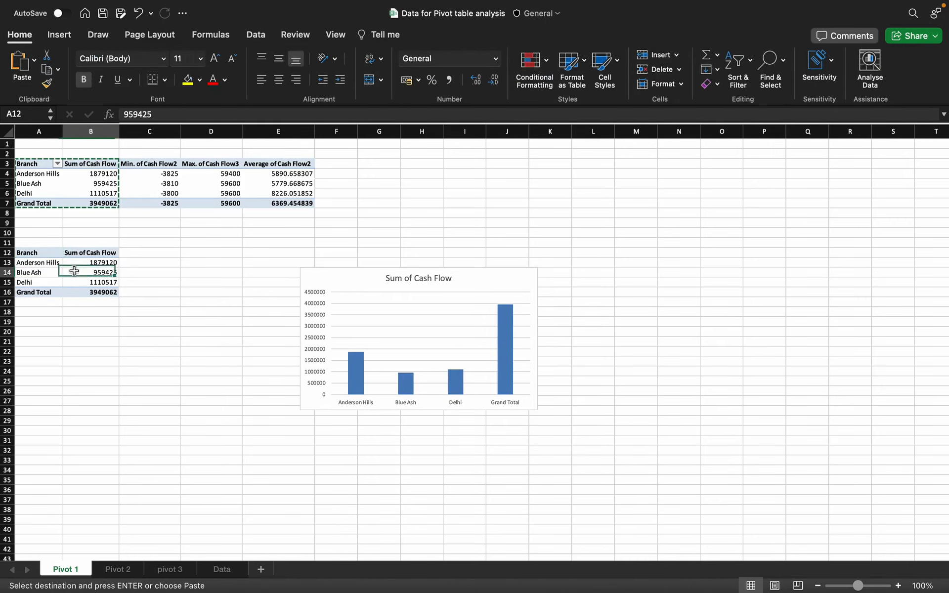
pyautogui.click(25, 282)
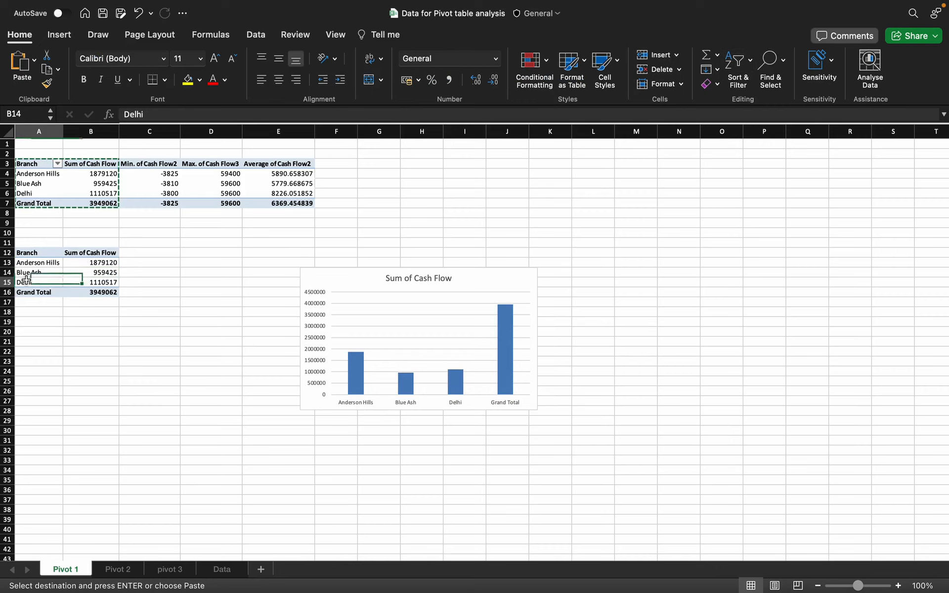
pyautogui.click(337, 295)
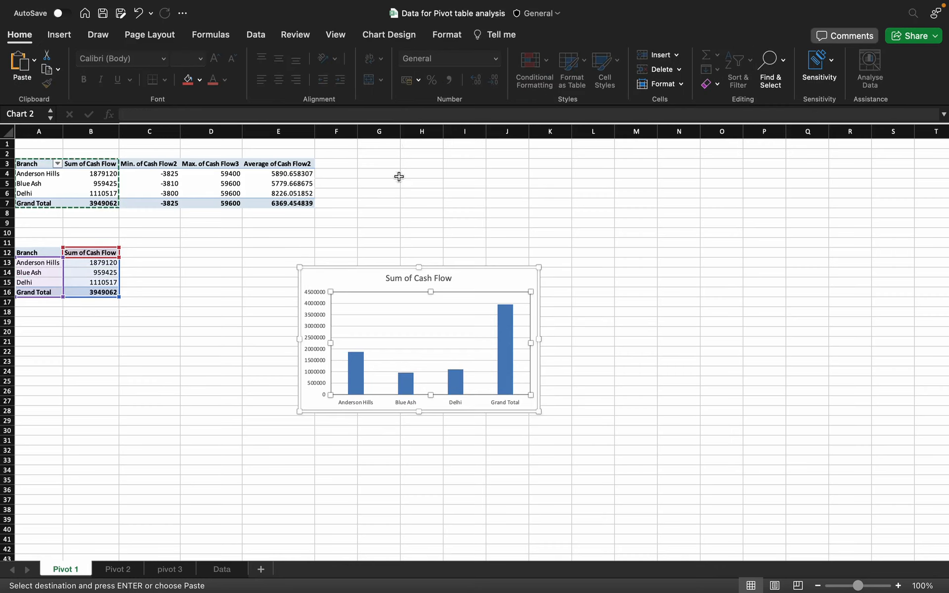
# Step: Change the chart's data range to 'Pivot 1'!$A$12:$B$15, dropping the Grand Total bar
pyautogui.click(451, 40)
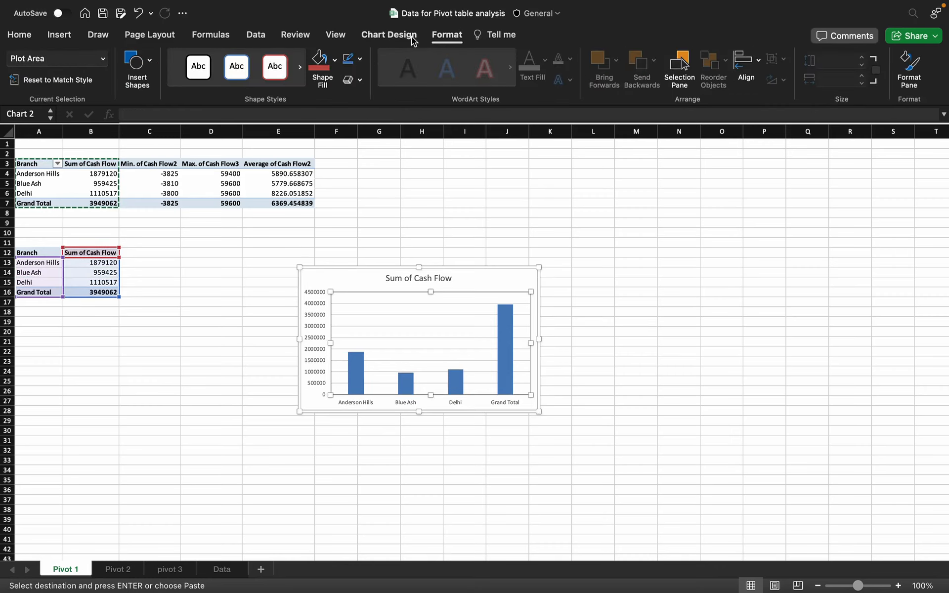
pyautogui.click(389, 35)
pyautogui.click(744, 69)
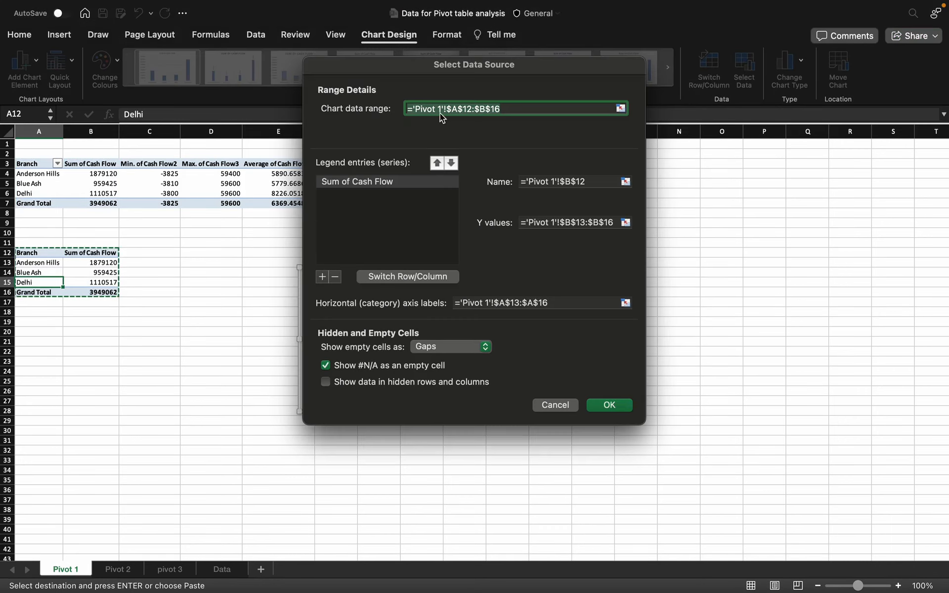
pyautogui.click(508, 107)
pyautogui.press('BackSpace')
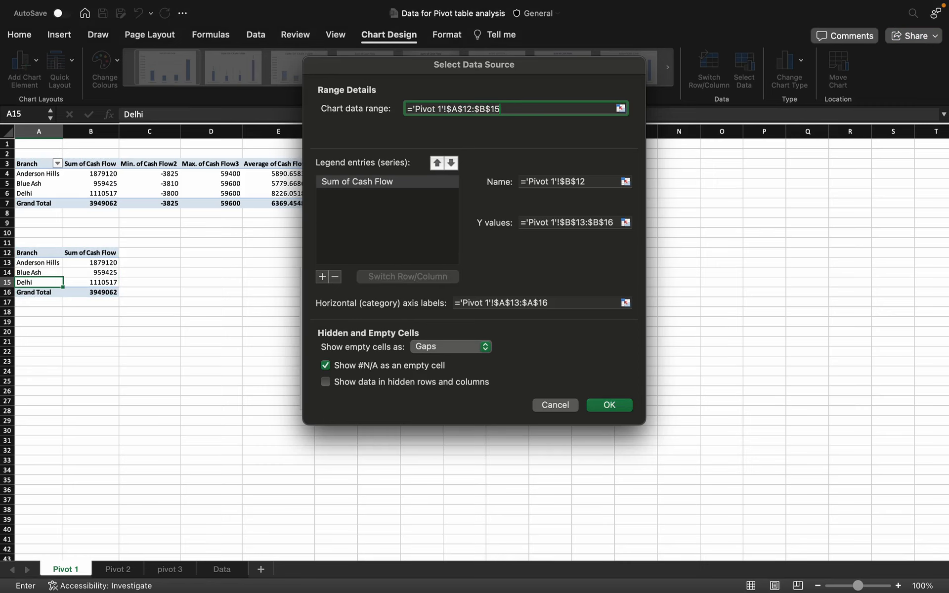
pyautogui.press('Return')
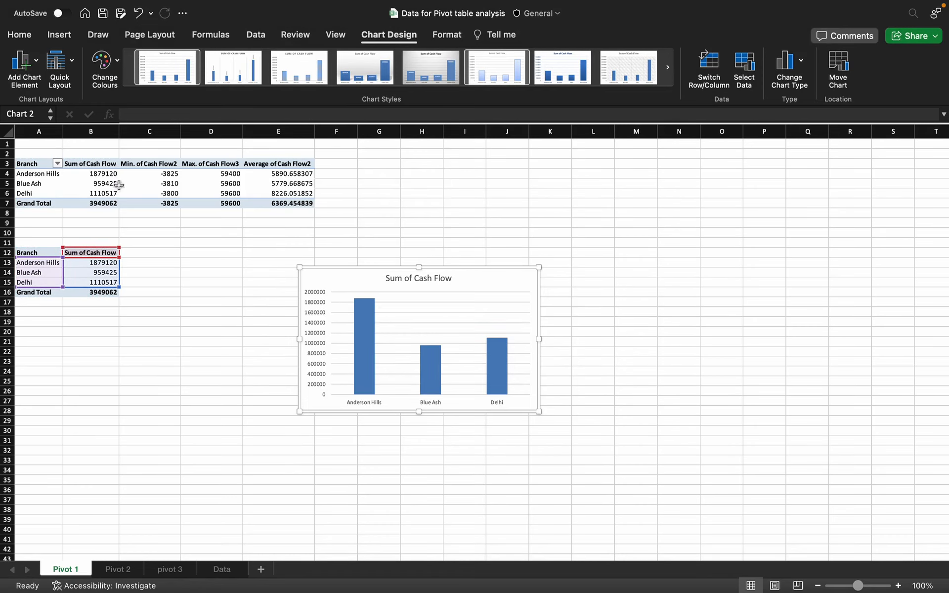
pyautogui.moveTo(39, 164); pyautogui.dragTo(170, 204)
# Step: On Pivot 2, copy the Type of Account and Sum of Cash Flow cells A1:B6 and paste them at A12
pyautogui.click(203, 365)
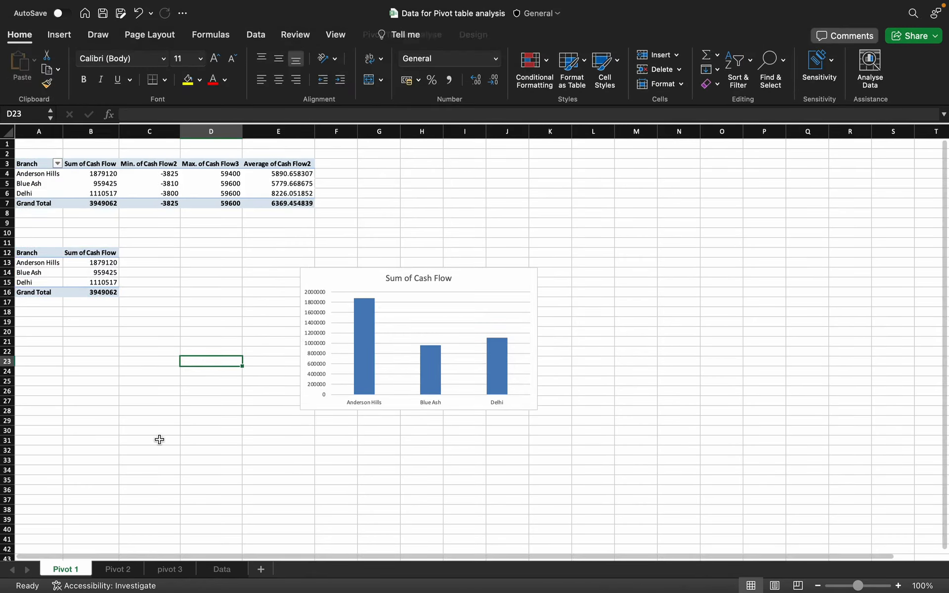
pyautogui.click(119, 569)
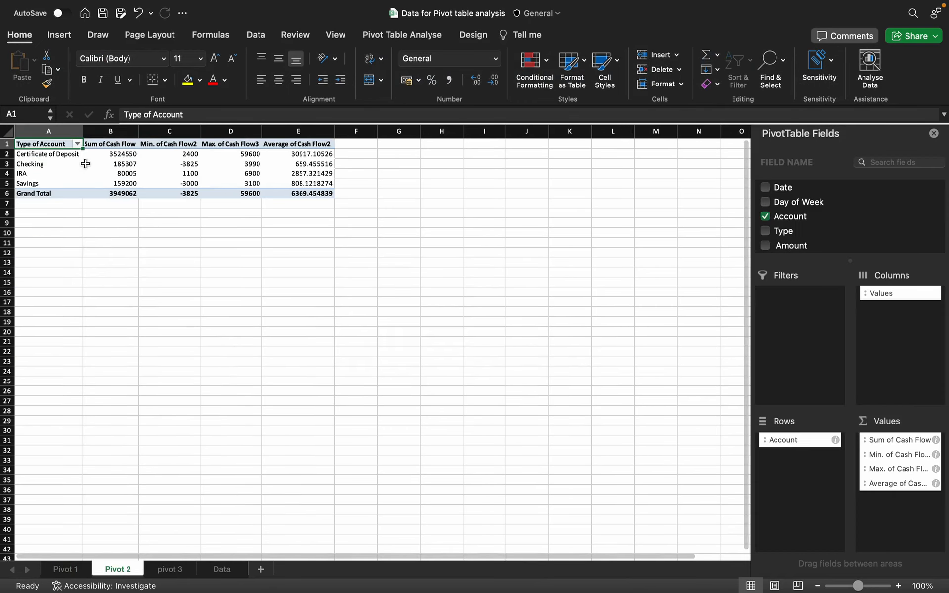
pyautogui.moveTo(52, 143); pyautogui.dragTo(114, 194)
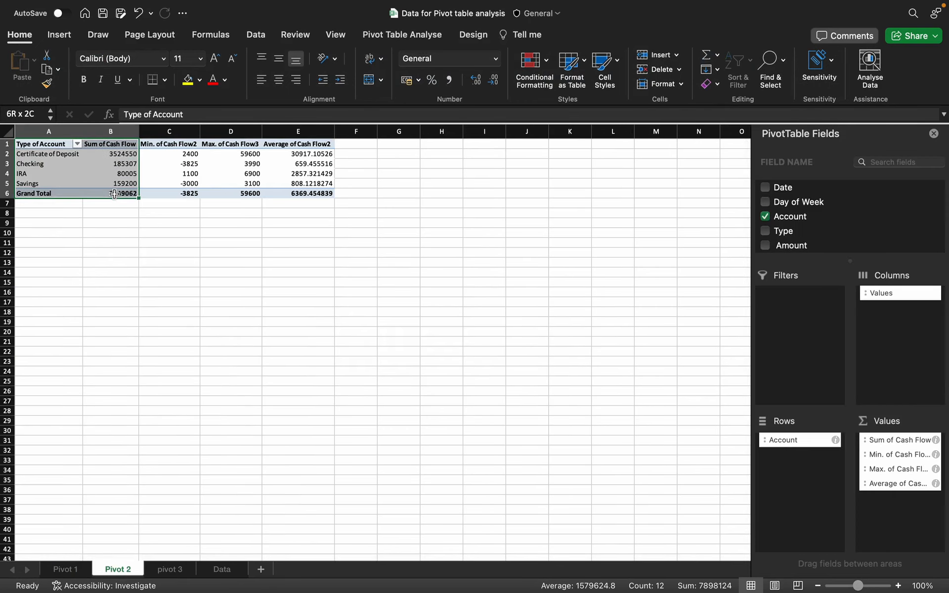
pyautogui.press('super+c')
pyautogui.click(63, 253)
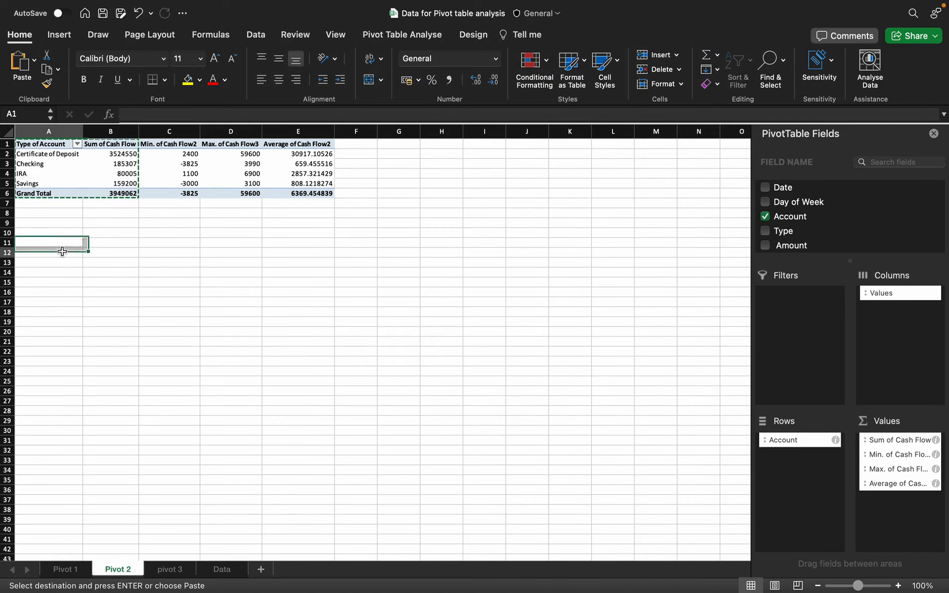
pyautogui.press('super+v')
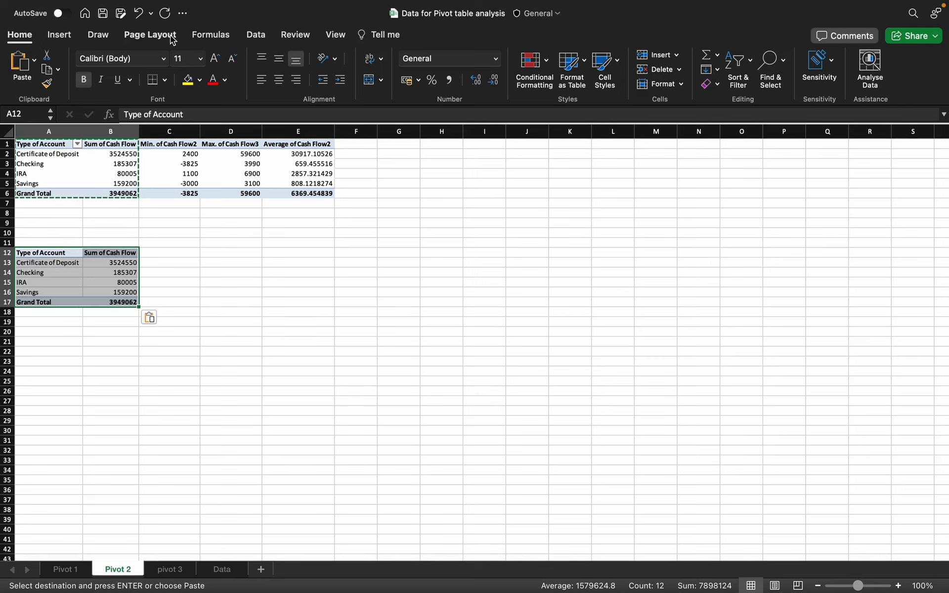
pyautogui.click(59, 34)
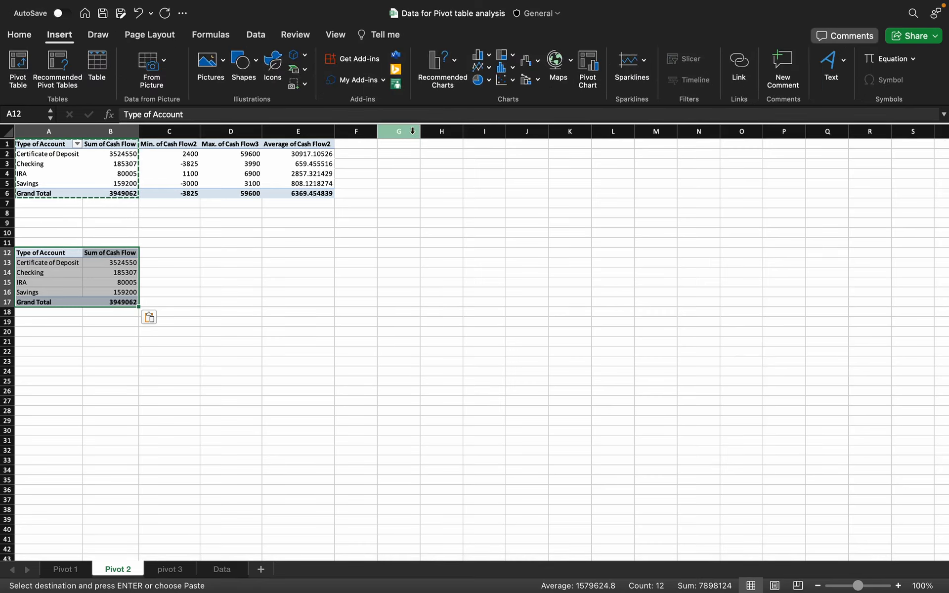
# Step: Insert a clustered column chart of A12:B17 and add data labels to its columns
pyautogui.click(488, 56)
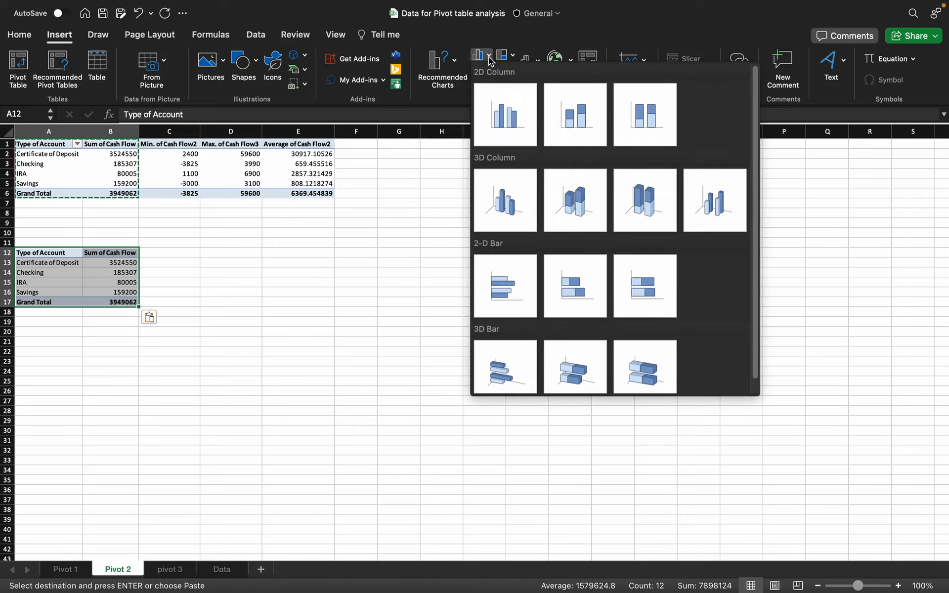
pyautogui.click(508, 108)
pyautogui.rightClick(420, 363)
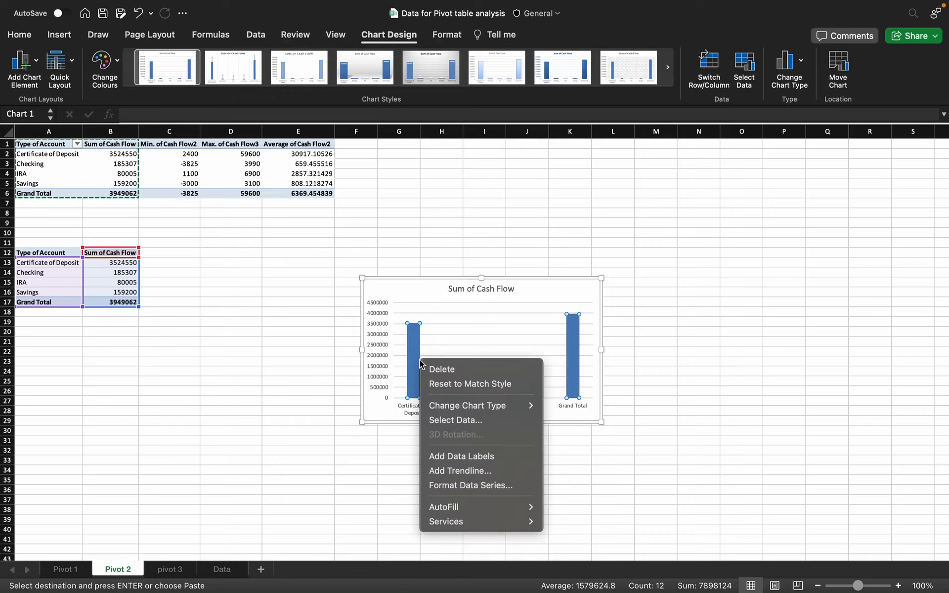
pyautogui.click(461, 456)
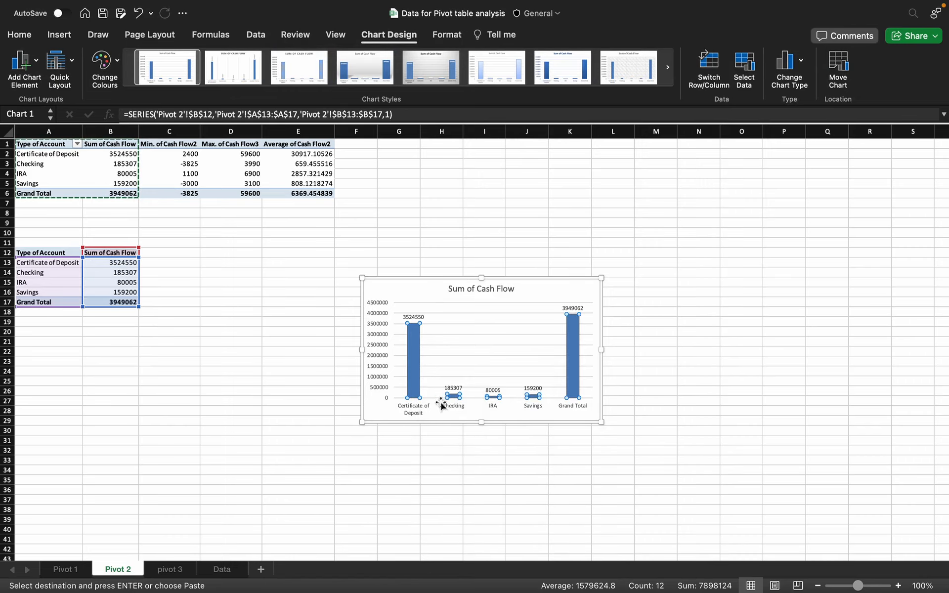
# Step: Enlarge the chart, move it beside the table, and append 'by Type of Account' to its title
pyautogui.moveTo(602, 422); pyautogui.dragTo(652, 475)
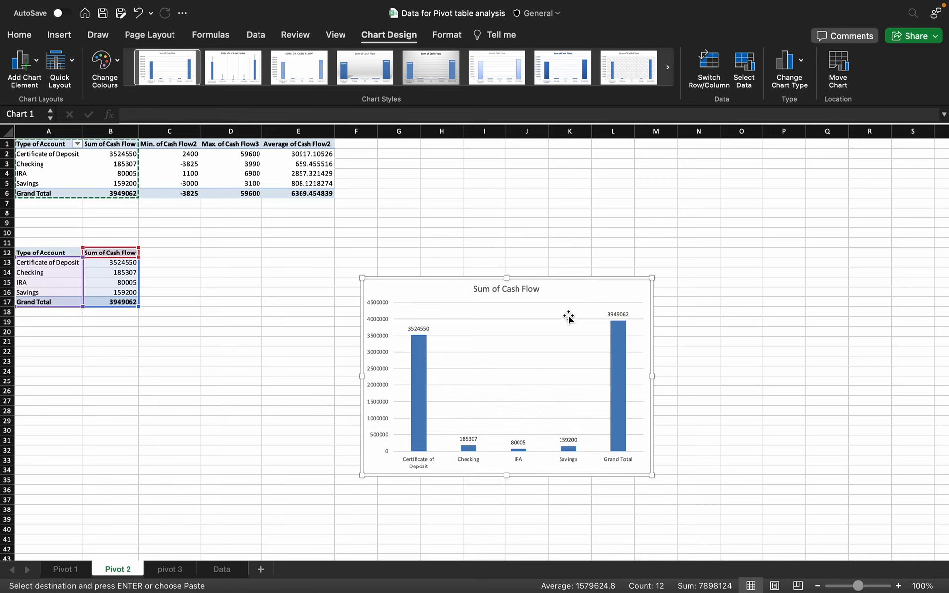
pyautogui.moveTo(565, 294); pyautogui.dragTo(519, 271)
pyautogui.click(474, 268)
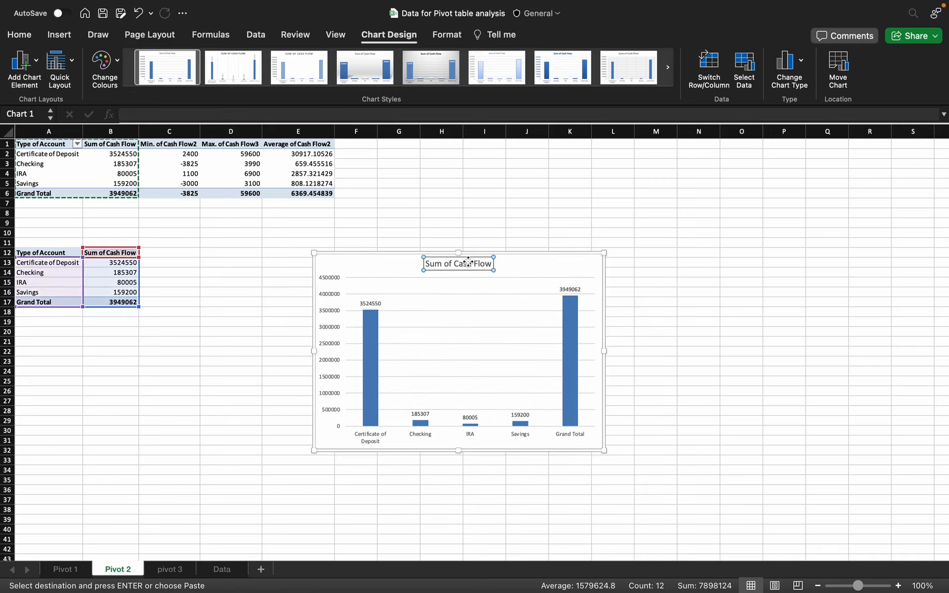
pyautogui.click(465, 264)
pyautogui.click(487, 264)
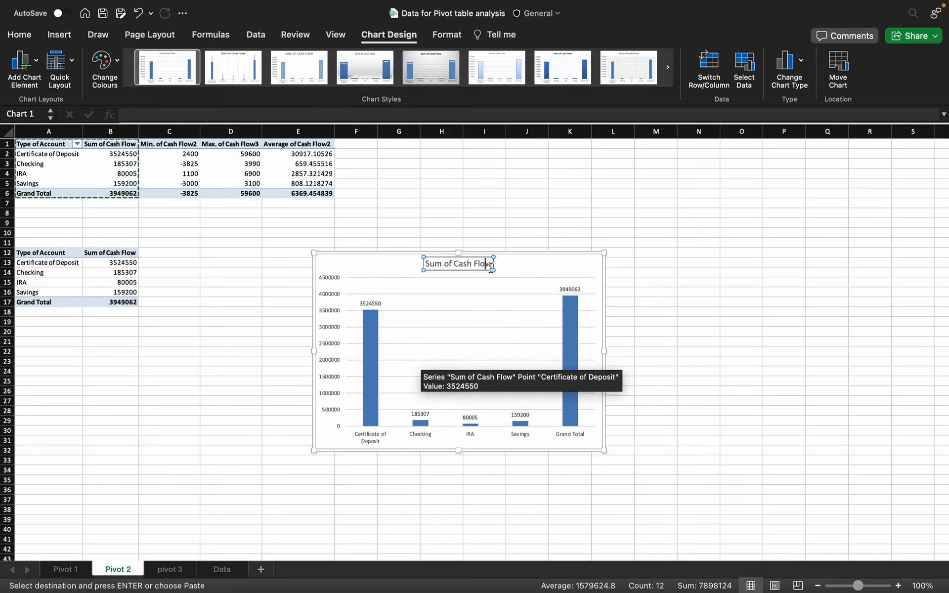
pyautogui.write('by')
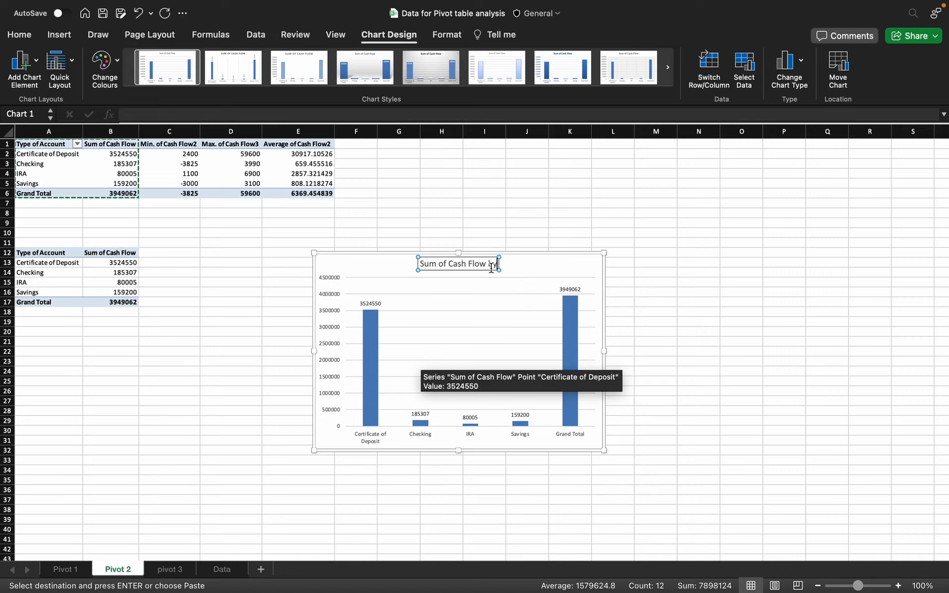
pyautogui.write(' Typ')
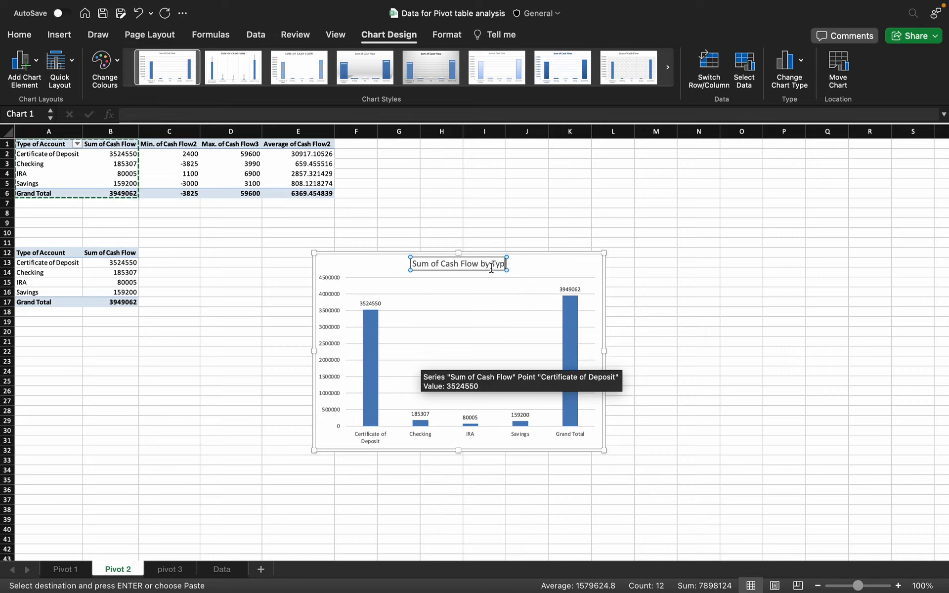
pyautogui.write('e of Account')
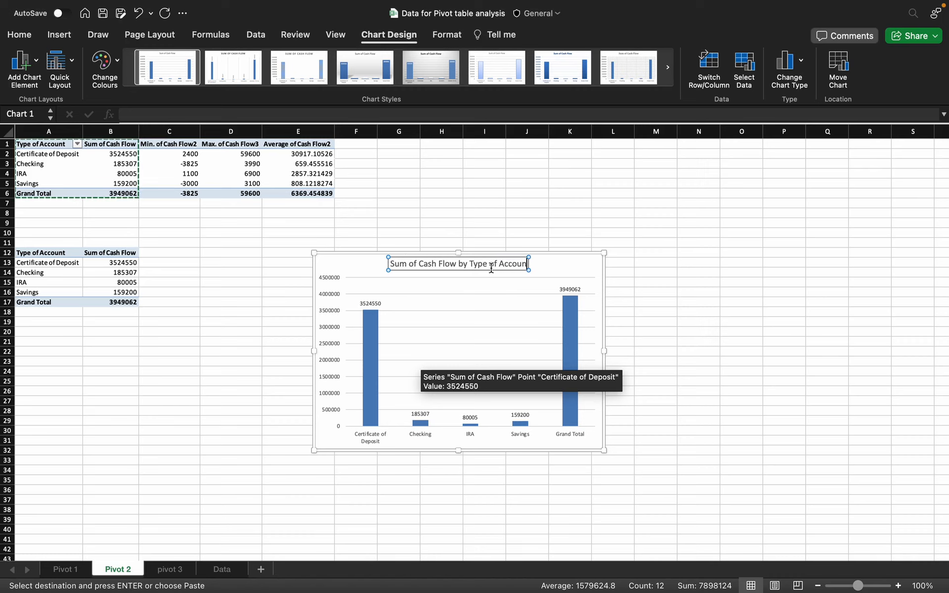
pyautogui.click(338, 440)
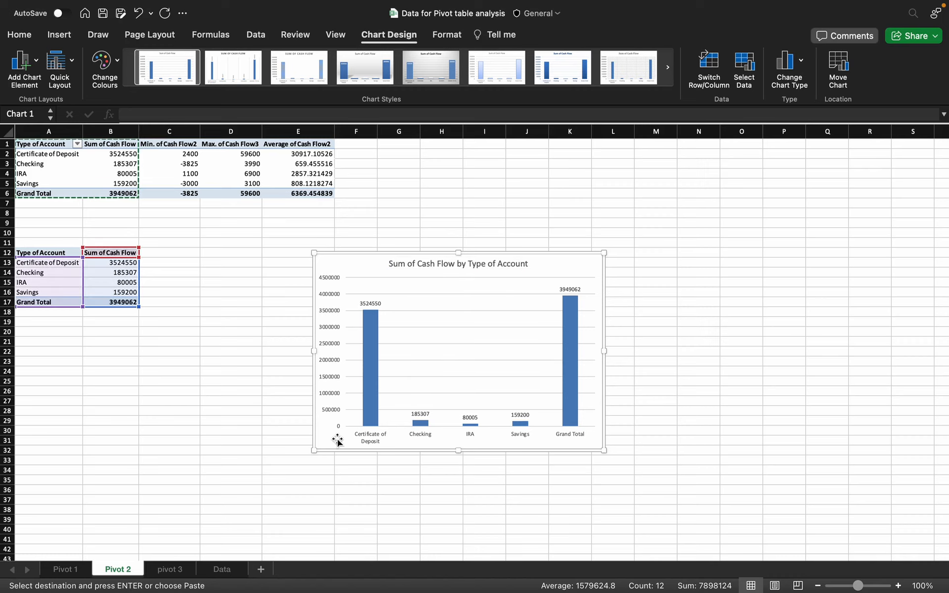
# Step: Change the chart's data range end from $B$17 to $B$16, leaving only the four account types
pyautogui.click(169, 569)
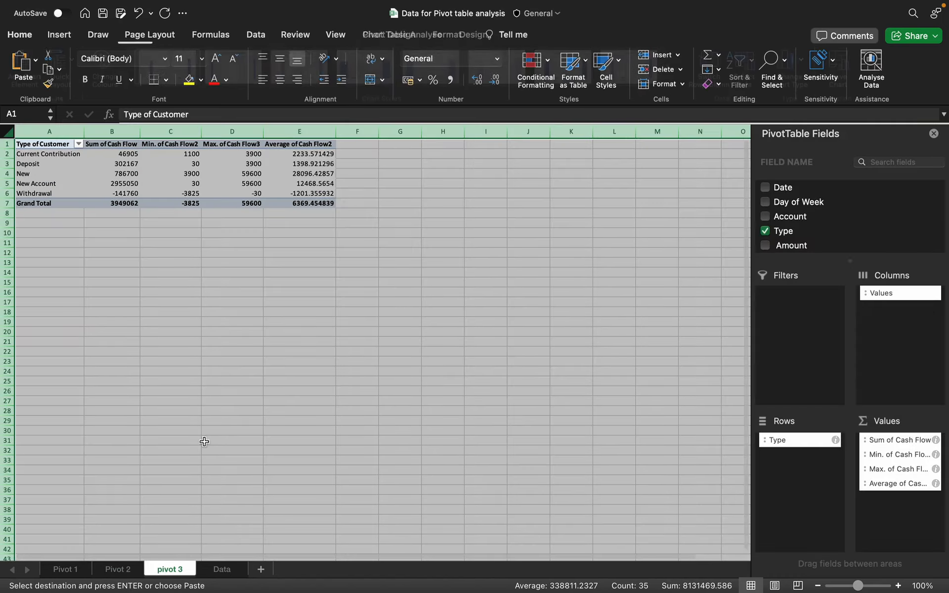
pyautogui.click(126, 571)
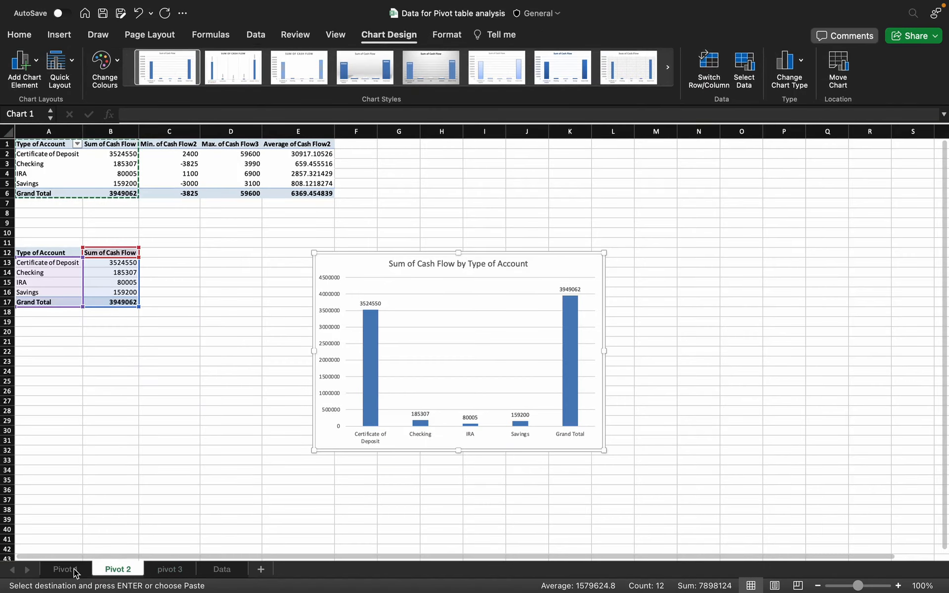
pyautogui.click(77, 571)
pyautogui.click(116, 568)
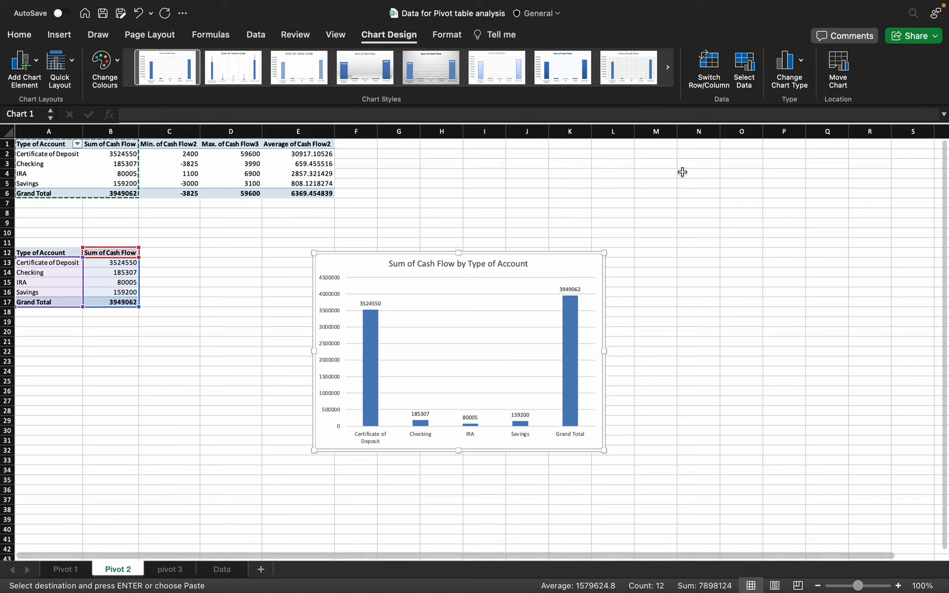
pyautogui.click(787, 62)
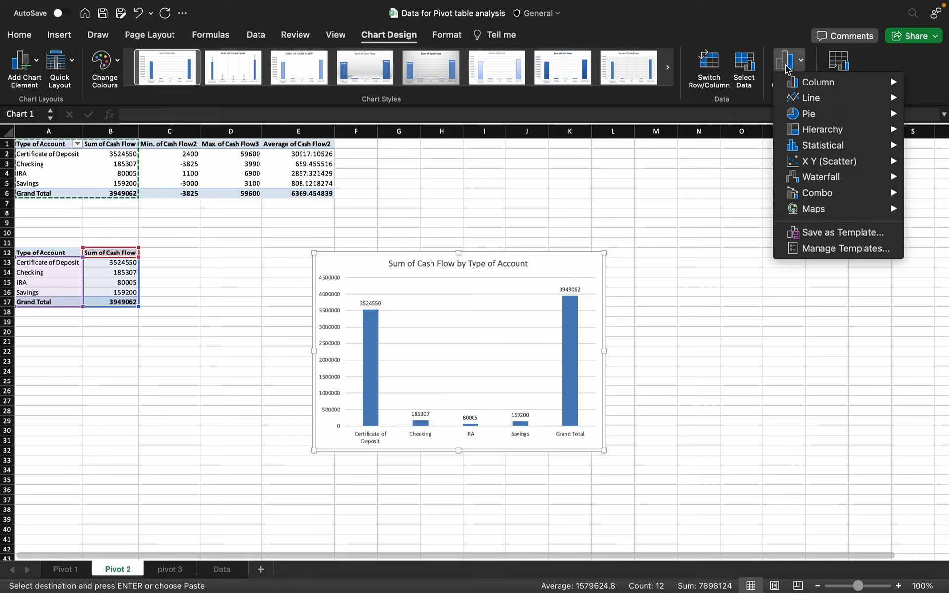
pyautogui.click(746, 69)
pyautogui.click(747, 71)
pyautogui.click(505, 109)
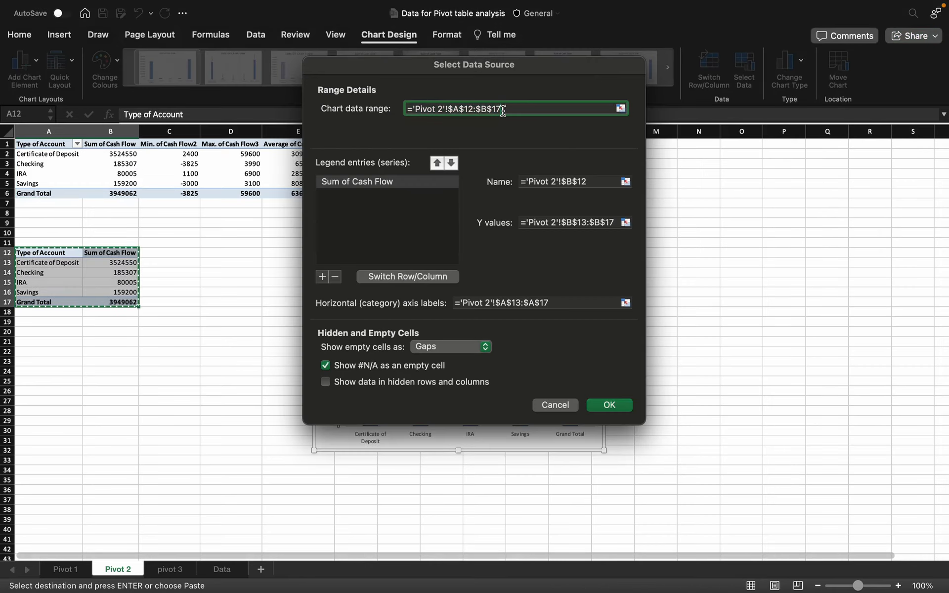
pyautogui.press('BackSpace')
pyautogui.write('6')
pyautogui.press('Return')
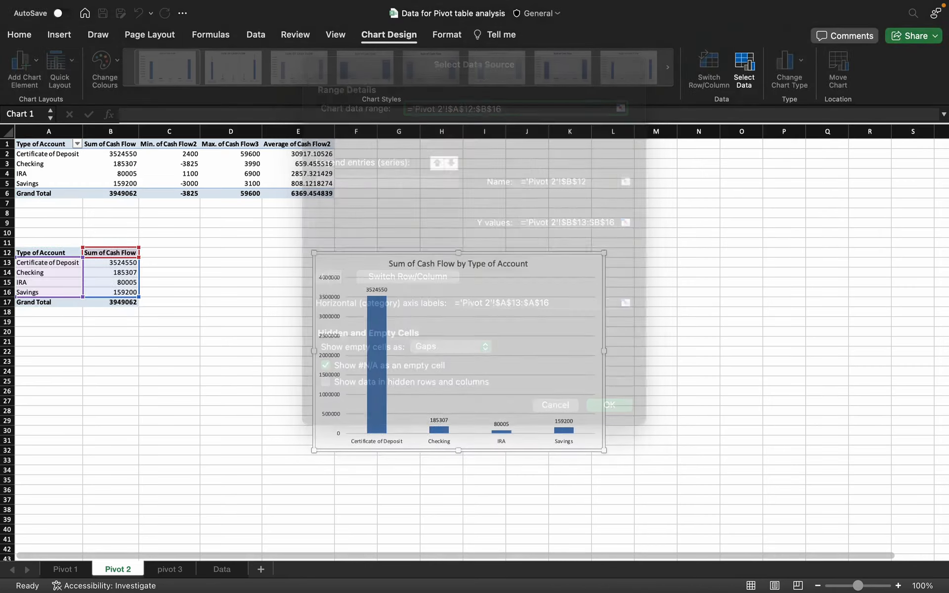